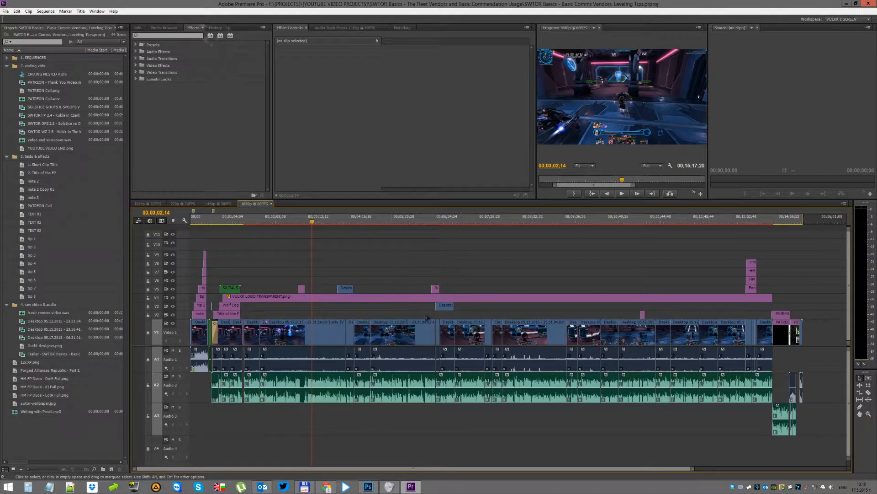
{"action": "left_click", "coordinate": [524, 297]}
{"action": "left_click", "coordinate": [540, 292]}
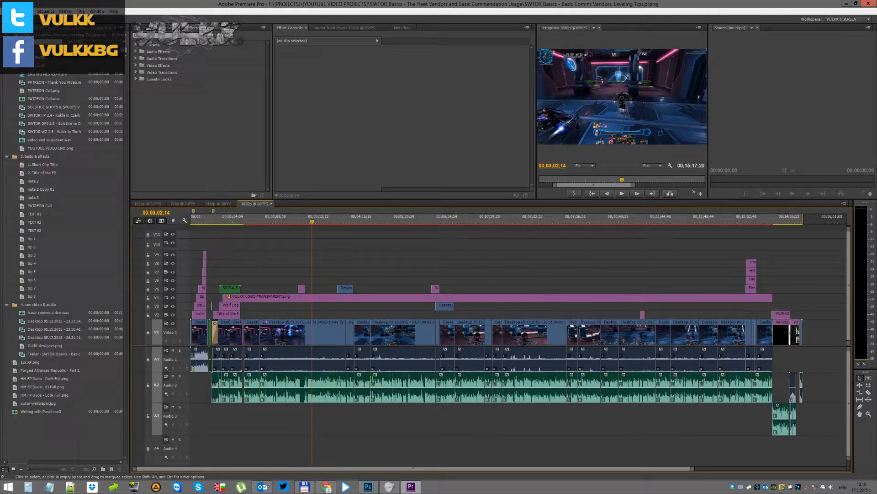
{"action": "left_click", "coordinate": [521, 340]}
{"action": "left_click", "coordinate": [530, 264]}
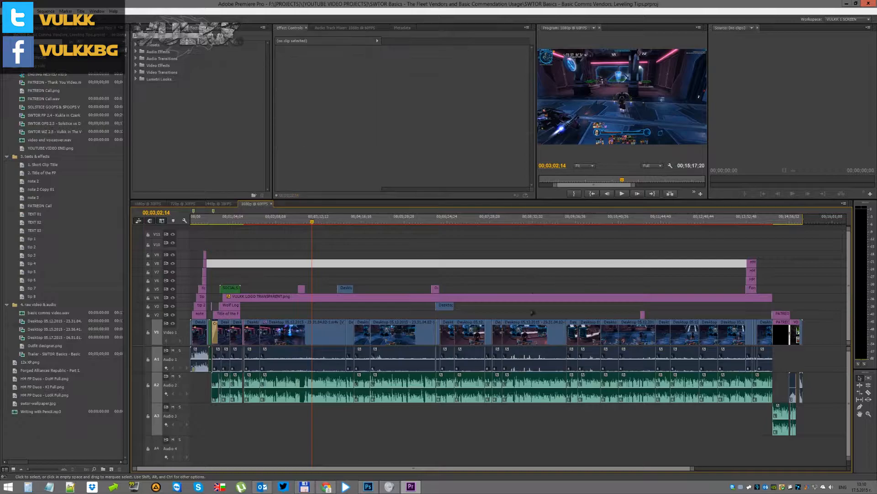
Step: Play a short stretch of the sequence from 00;06;17;32, near the Desktop clip on V3
{"action": "scroll", "coordinate": [440, 343], "scroll_direction": "up", "scroll_amount": 1}
{"action": "scroll", "coordinate": [440, 343], "scroll_direction": "up", "scroll_amount": 5}
{"action": "left_click", "coordinate": [463, 289]}
{"action": "left_click", "coordinate": [440, 220]}
{"action": "left_click_drag", "start_coordinate": [440, 220], "coordinate": [445, 220]}
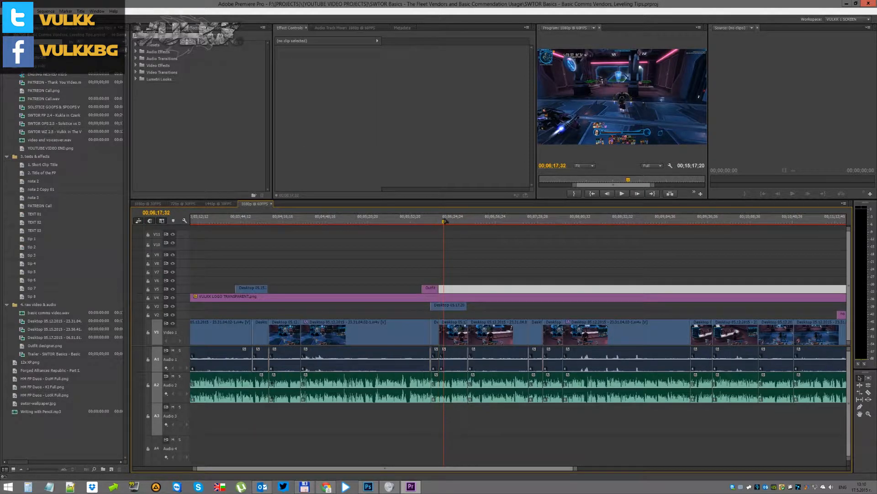
{"action": "key", "text": "space"}
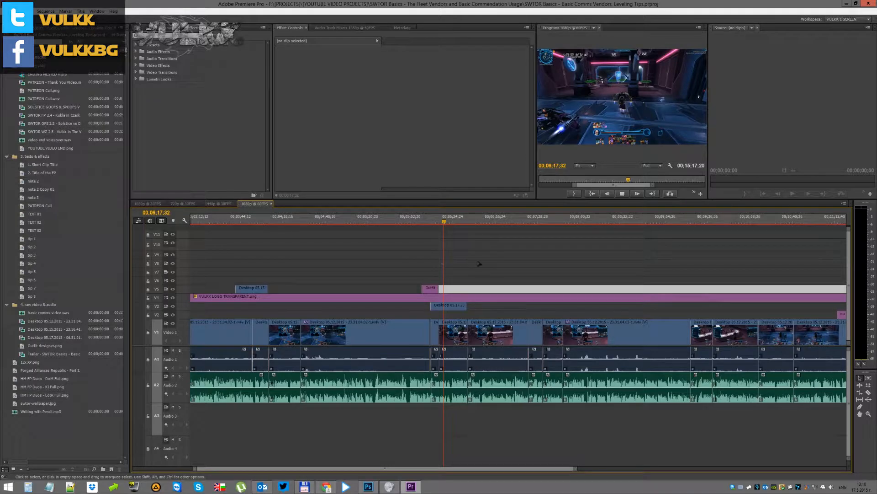
{"action": "left_click", "coordinate": [478, 264]}
{"action": "left_click", "coordinate": [488, 267]}
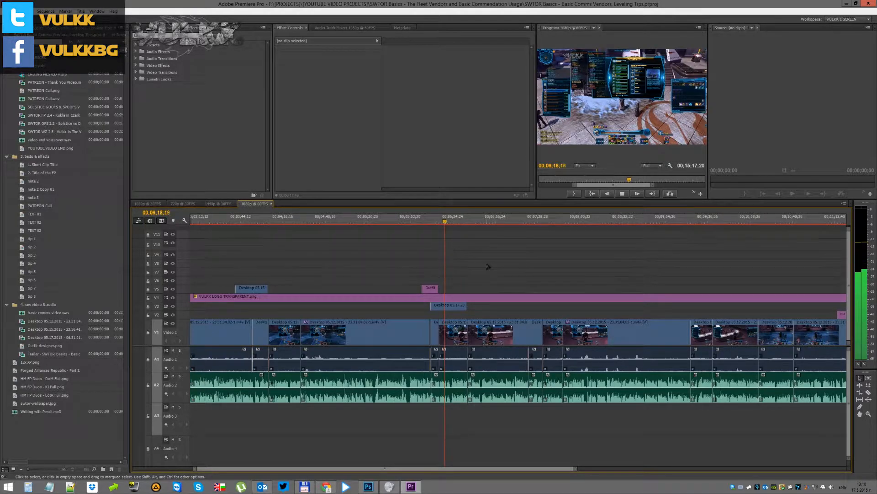
{"action": "key", "text": "space"}
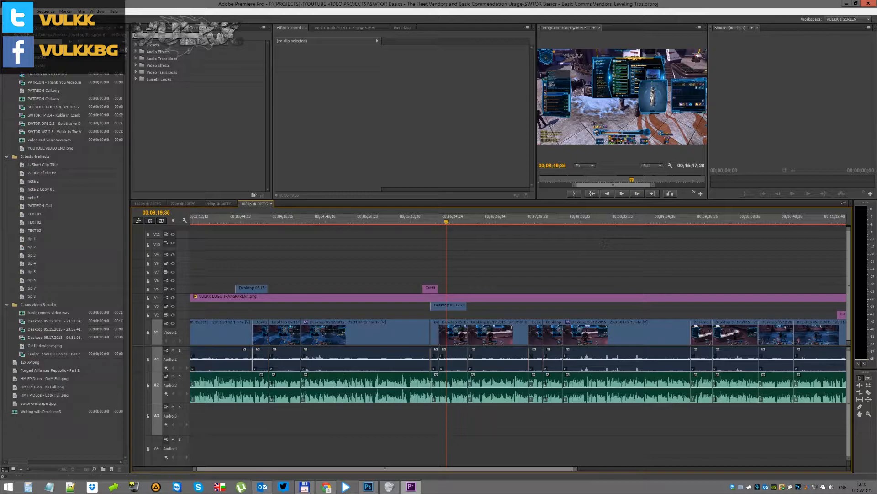
Step: Inspect the motion and crop settings of the Desktop clip on V3 at the playhead, leaving it deselected
{"action": "left_click", "coordinate": [448, 305]}
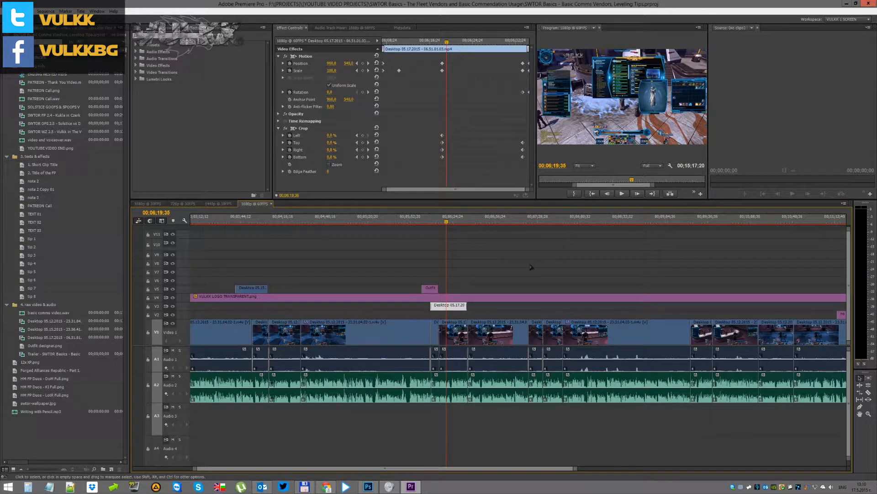
{"action": "left_click", "coordinate": [506, 266]}
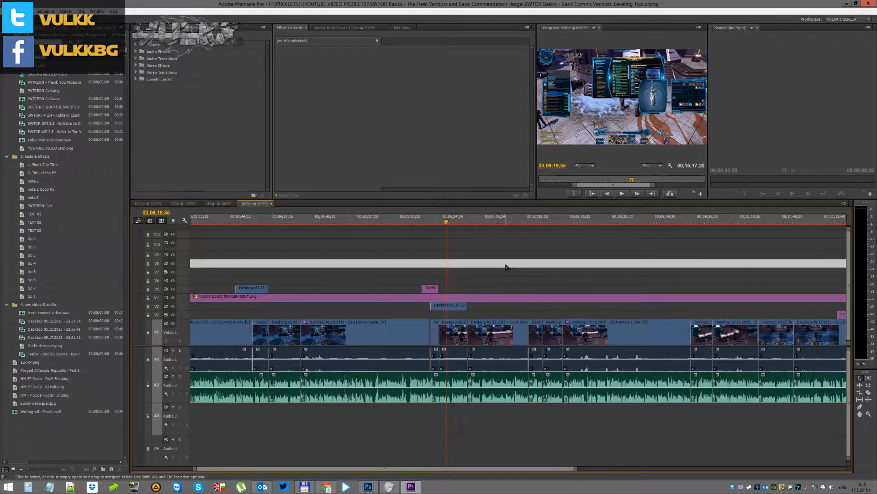
{"action": "left_click", "coordinate": [506, 267]}
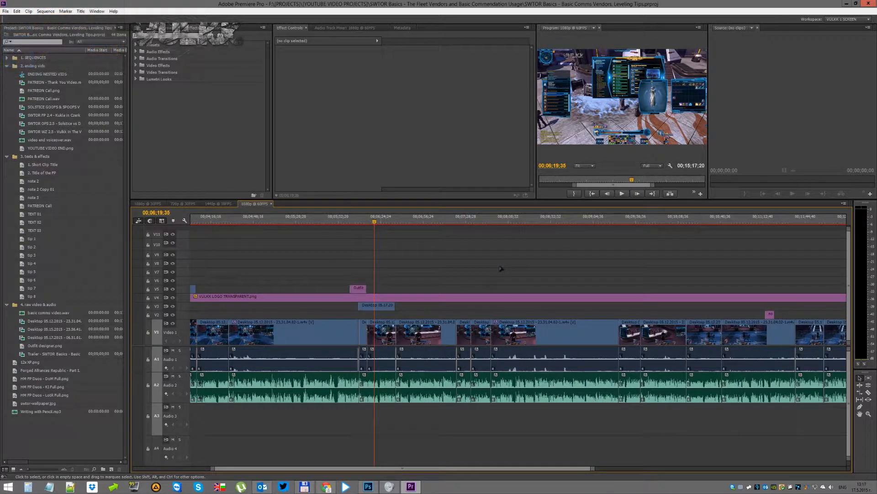
Step: Scrub ahead to the text note on V2 at 00;11;18;07 and view that frame enlarged before restoring the layout
{"action": "scroll", "coordinate": [501, 269], "scroll_direction": "down", "scroll_amount": 10}
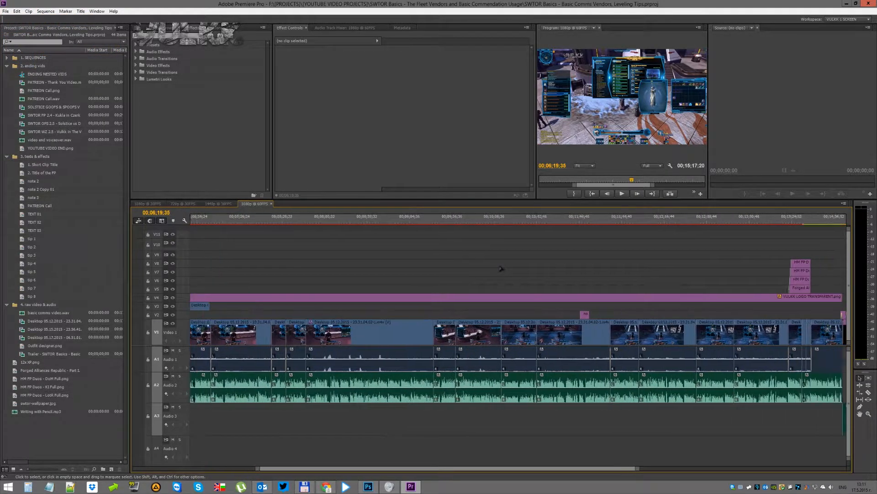
{"action": "scroll", "coordinate": [501, 269], "scroll_direction": "down", "scroll_amount": 3}
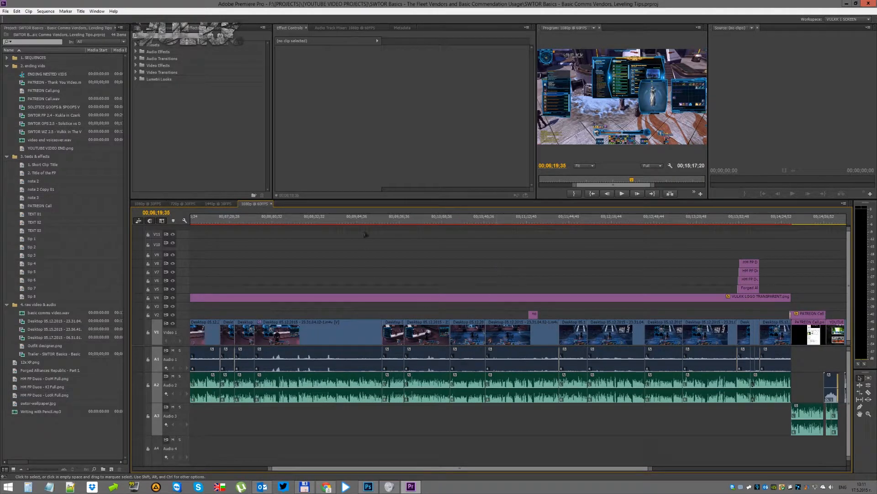
{"action": "left_click_drag", "start_coordinate": [378, 218], "coordinate": [410, 217]}
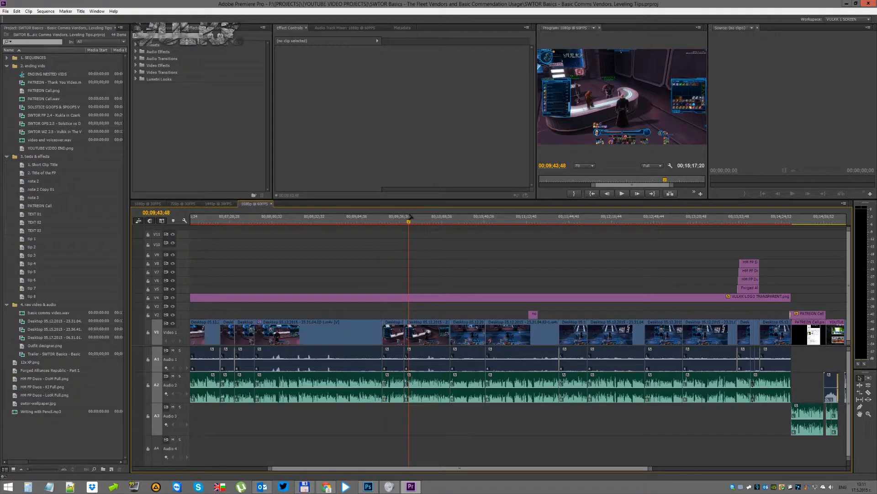
{"action": "left_click_drag", "start_coordinate": [410, 218], "coordinate": [536, 211]}
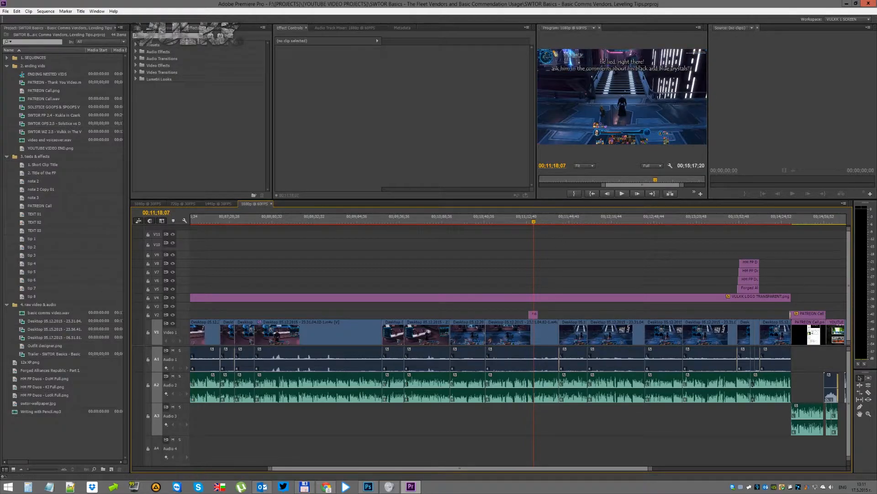
{"action": "key", "text": "grave"}
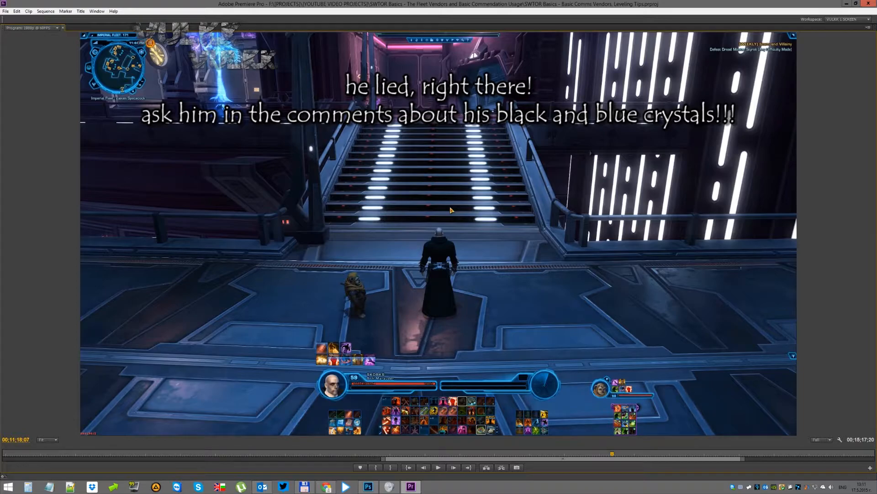
{"action": "key", "text": "grave"}
{"action": "left_click", "coordinate": [571, 275]}
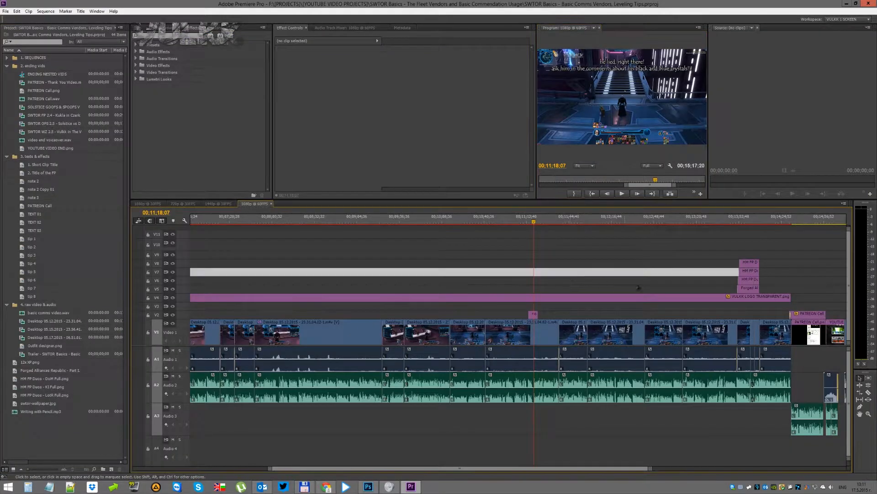
Step: Preview the four stacked promo images on V5 to V8, playing the sequence from 00;13;50;26
{"action": "left_click", "coordinate": [725, 282]}
{"action": "scroll", "coordinate": [798, 301], "scroll_direction": "up", "scroll_amount": 3}
{"action": "left_click", "coordinate": [705, 218]}
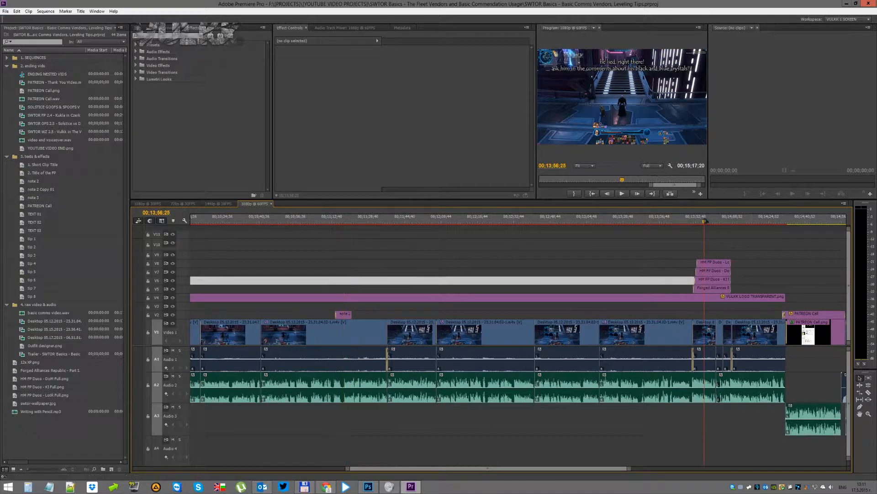
{"action": "scroll", "coordinate": [645, 238], "scroll_direction": "up", "scroll_amount": 2}
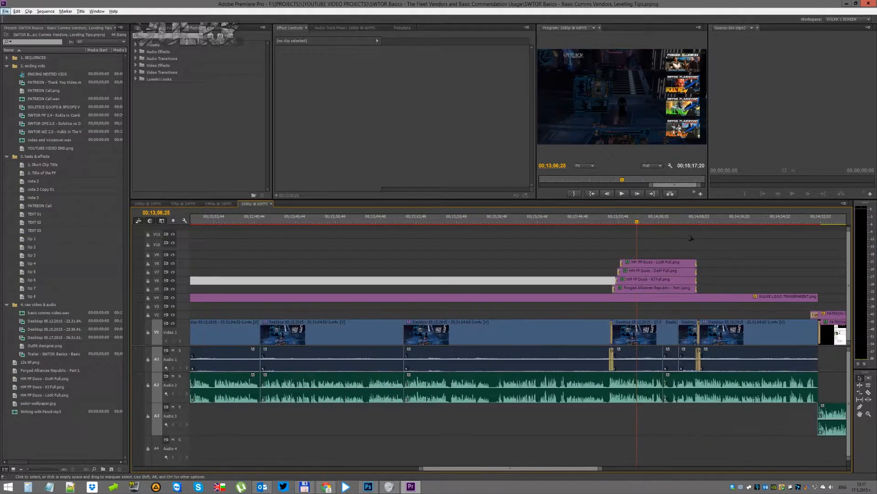
{"action": "left_click", "coordinate": [644, 239]}
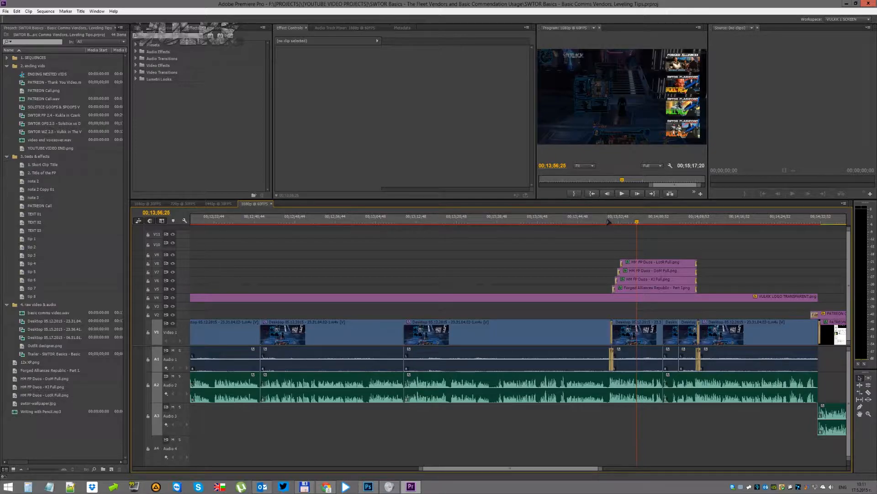
{"action": "left_click", "coordinate": [608, 221]}
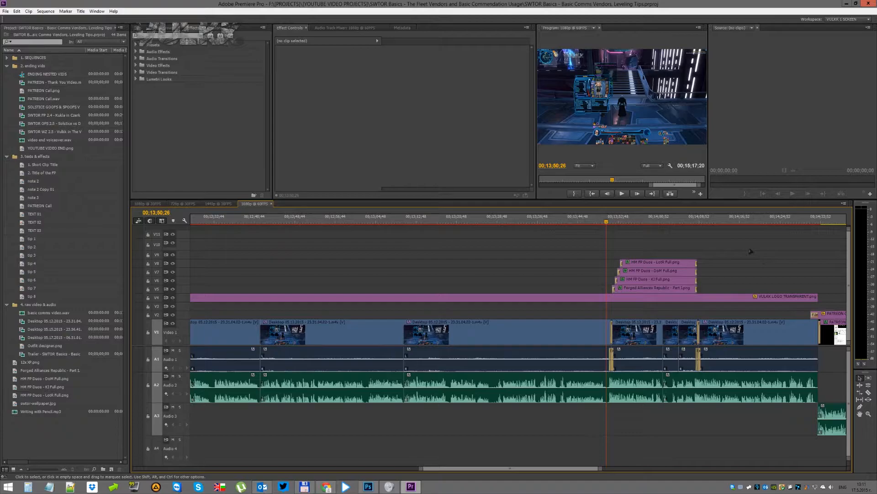
{"action": "key", "text": "space"}
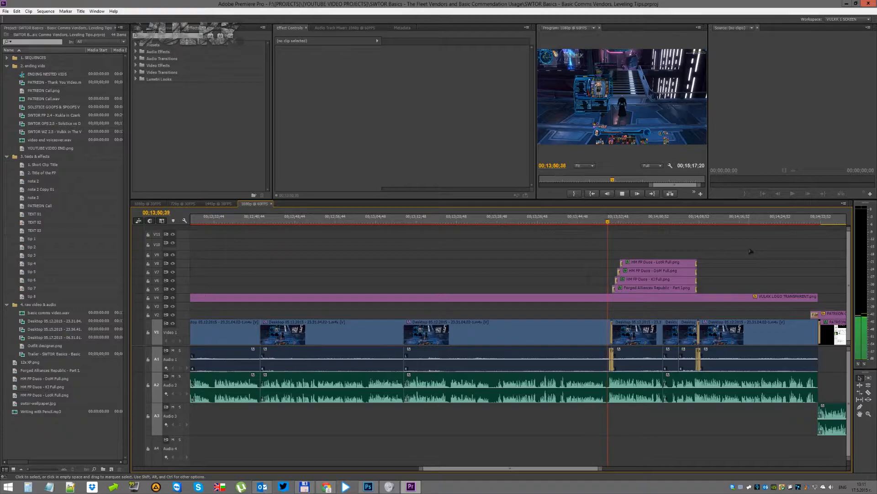
{"action": "key", "text": "space"}
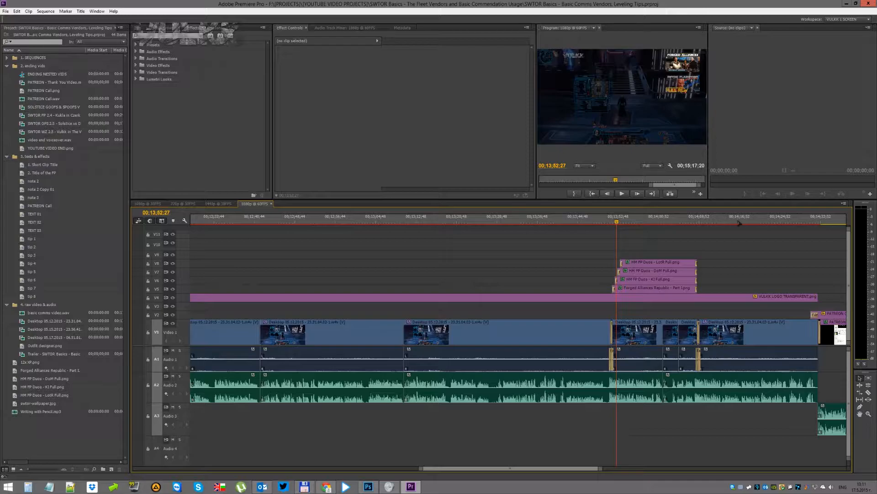
{"action": "key", "text": "space"}
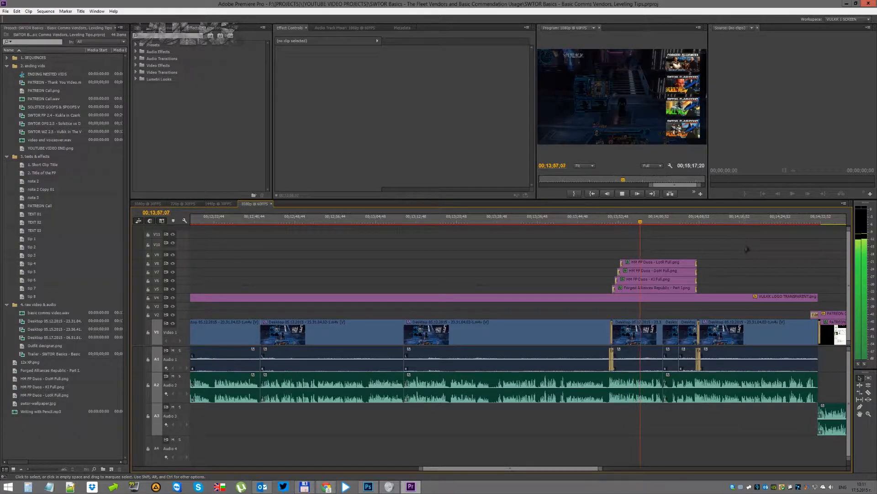
{"action": "key", "text": "space"}
Step: Move the playhead to 00;14;34;55 and inspect the PATREON Call title on V2, leaving it deselected
{"action": "scroll", "coordinate": [737, 254], "scroll_direction": "down", "scroll_amount": 4}
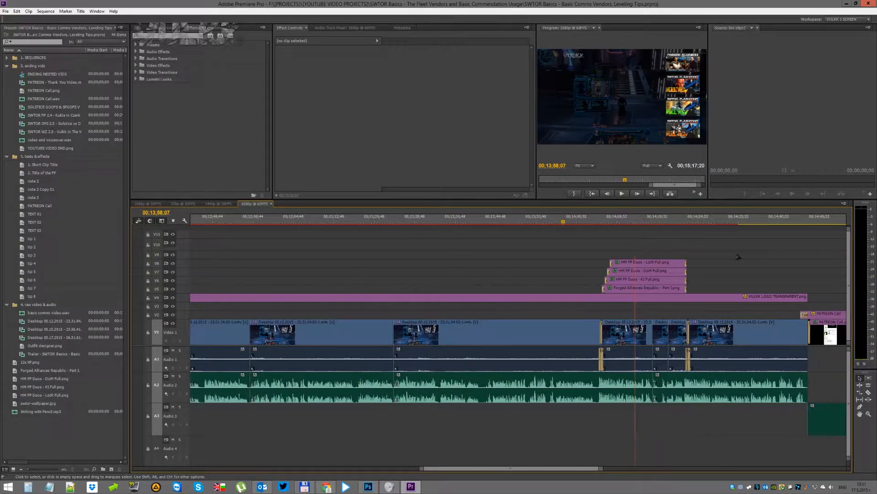
{"action": "scroll", "coordinate": [589, 268], "scroll_direction": "down", "scroll_amount": 8}
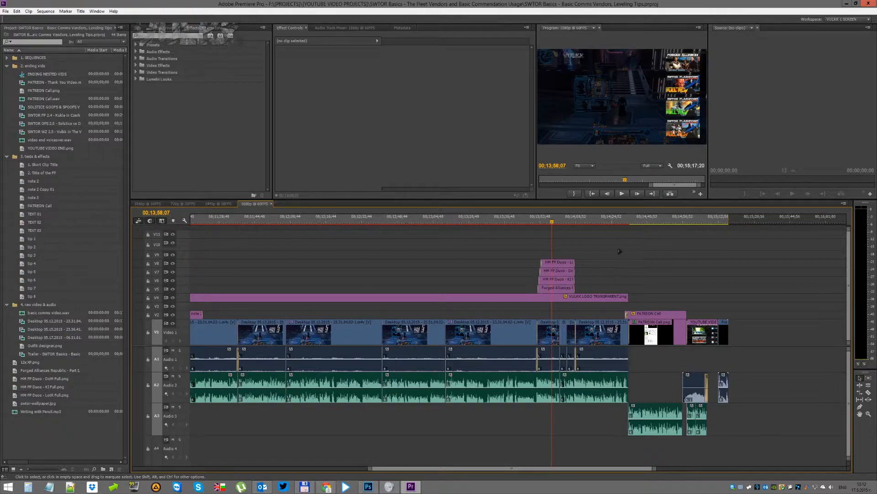
{"action": "left_click_drag", "start_coordinate": [621, 219], "coordinate": [635, 218]}
{"action": "left_click", "coordinate": [654, 314]}
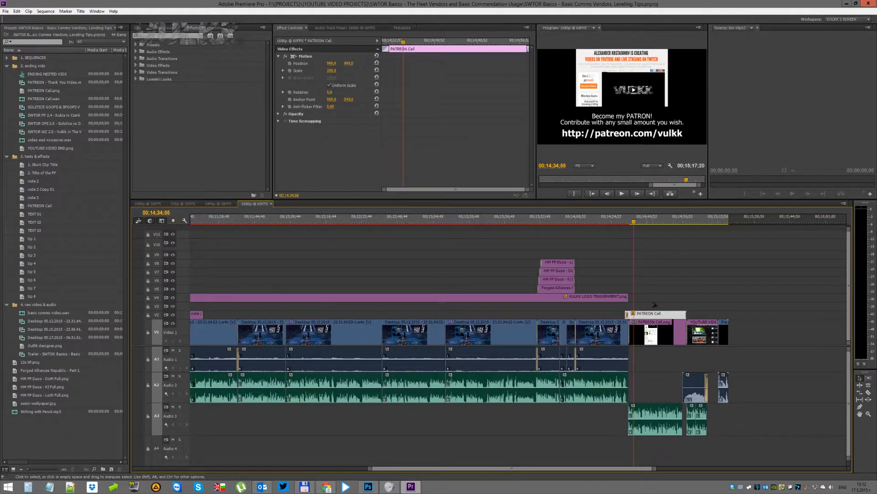
{"action": "left_click", "coordinate": [654, 304]}
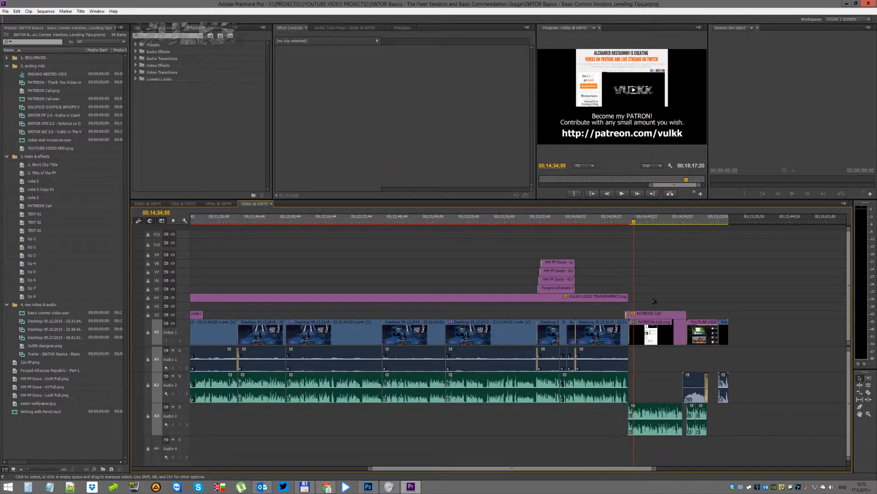
Step: Scrub to the subscribe end screen at 00;14;59;49 and back to the Patreon card at 00;14;37;59
{"action": "left_click_drag", "start_coordinate": [639, 228], "coordinate": [690, 228]}
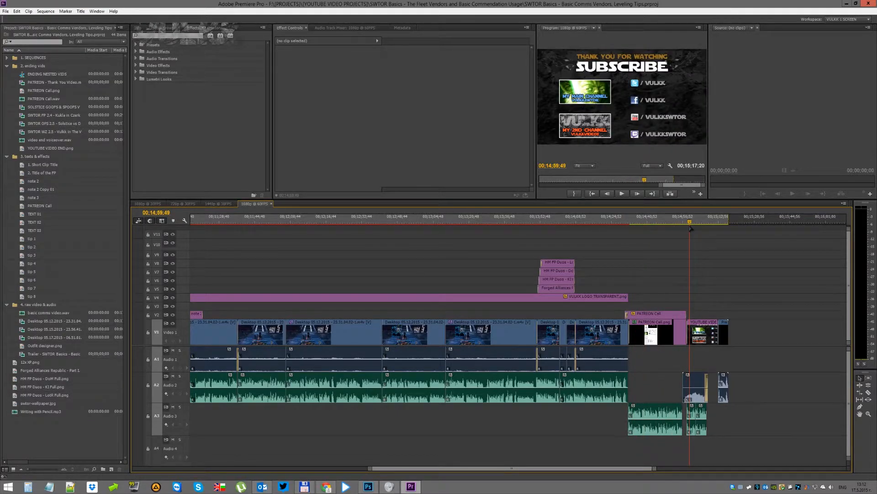
{"action": "left_click_drag", "start_coordinate": [690, 228], "coordinate": [637, 227]}
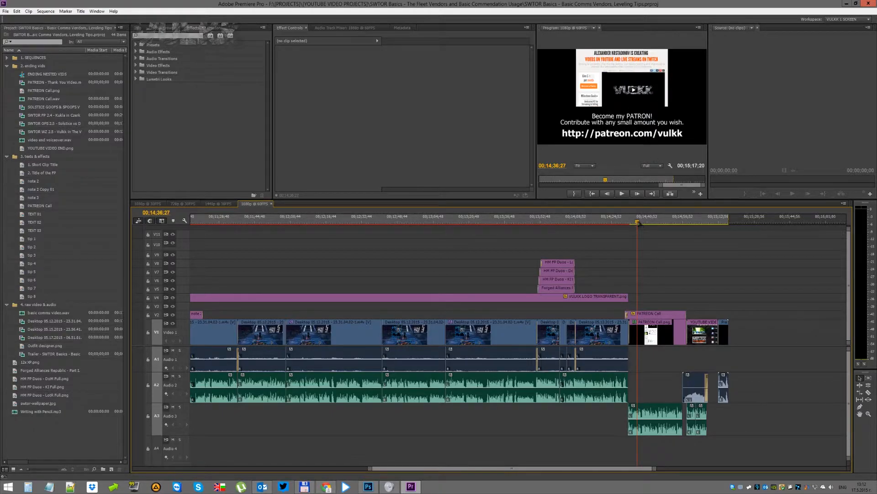
{"action": "left_click_drag", "start_coordinate": [638, 223], "coordinate": [640, 223]}
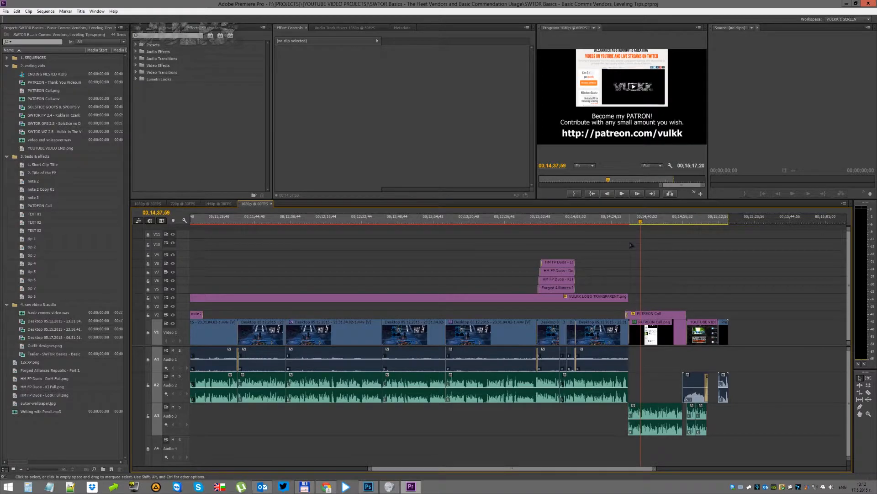
Step: Open the export settings for the 1080p @ 60FPS sequence and review the audio, multiplexer, captions, FTP and preset options
{"action": "key", "text": "ctrl+m"}
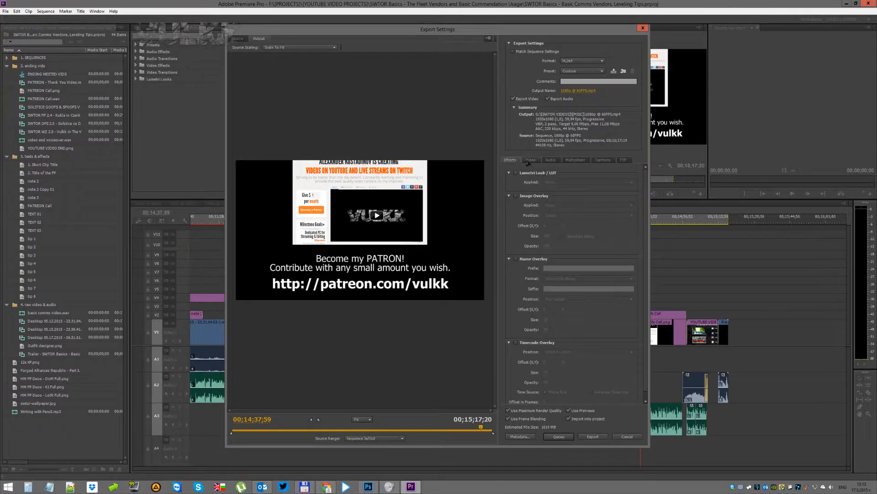
{"action": "left_click", "coordinate": [550, 160]}
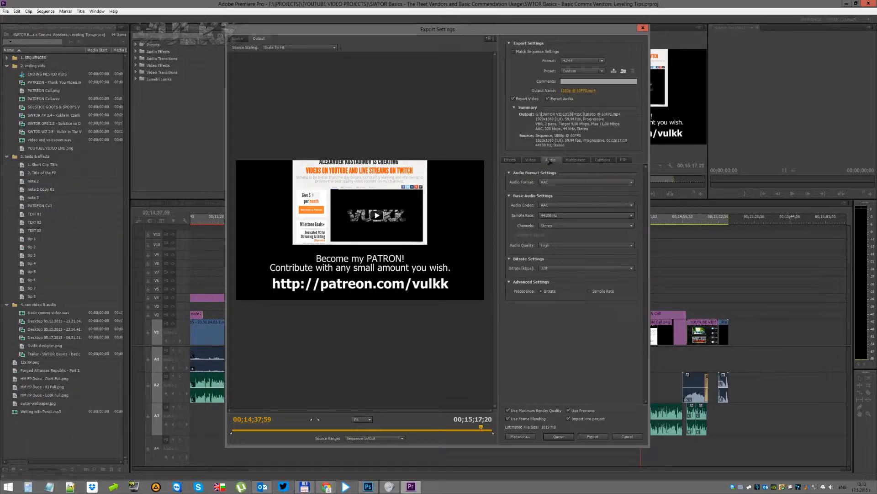
{"action": "left_click", "coordinate": [574, 161]}
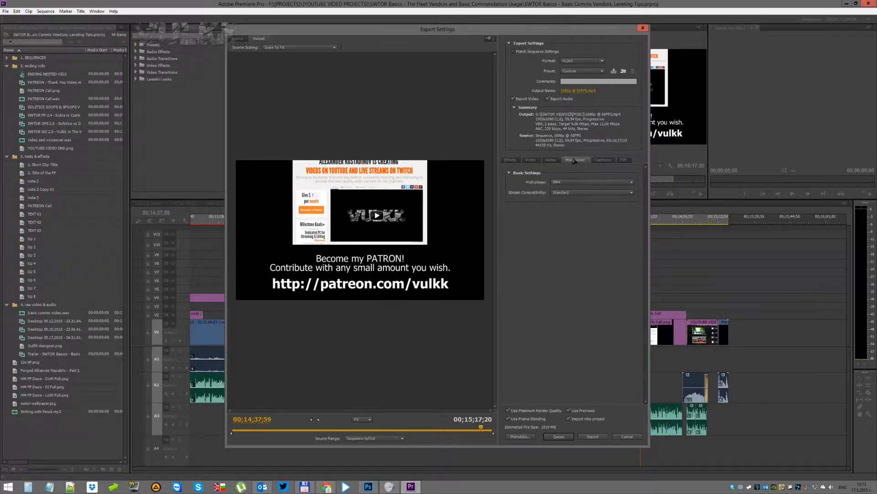
{"action": "left_click", "coordinate": [602, 160]}
{"action": "left_click", "coordinate": [623, 160]}
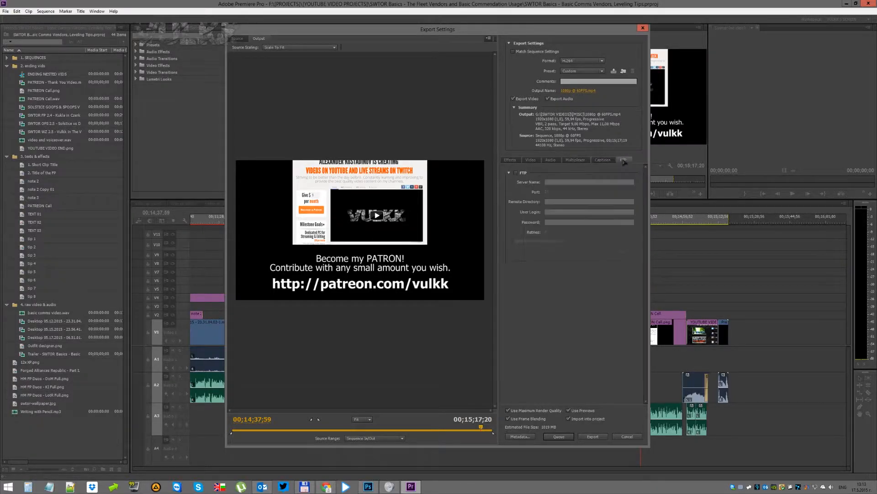
{"action": "left_click", "coordinate": [602, 71]}
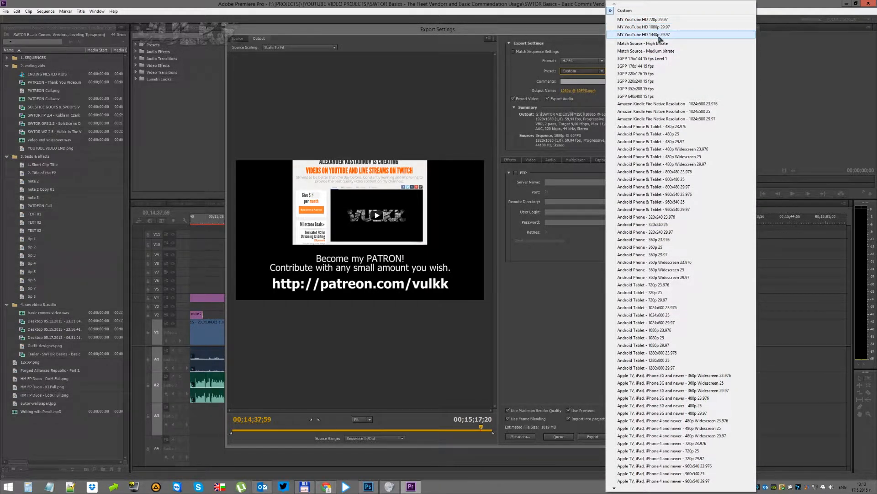
{"action": "left_click", "coordinate": [586, 31]}
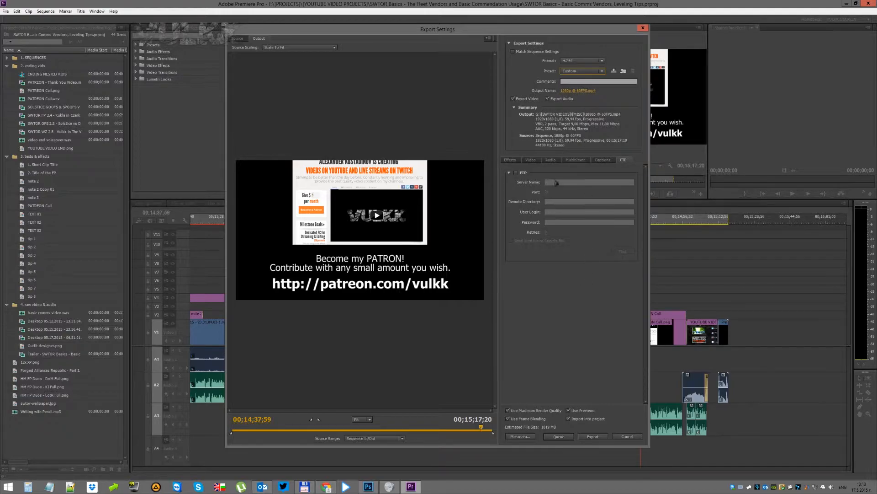
Step: Review the video export settings, then move the playhead to 00;14;24;47, check the export settings again and close them without exporting
{"action": "left_click", "coordinate": [536, 161]}
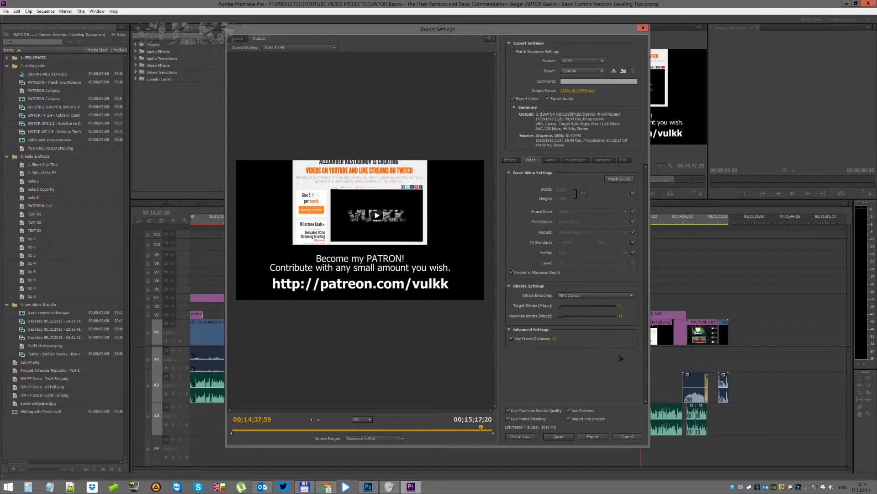
{"action": "left_click", "coordinate": [643, 28]}
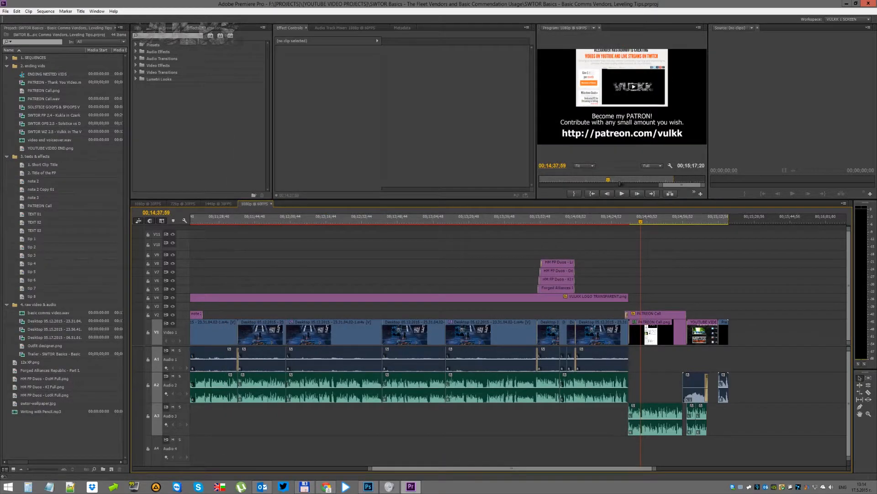
{"action": "left_click", "coordinate": [612, 222]}
{"action": "key", "text": "ctrl+m"}
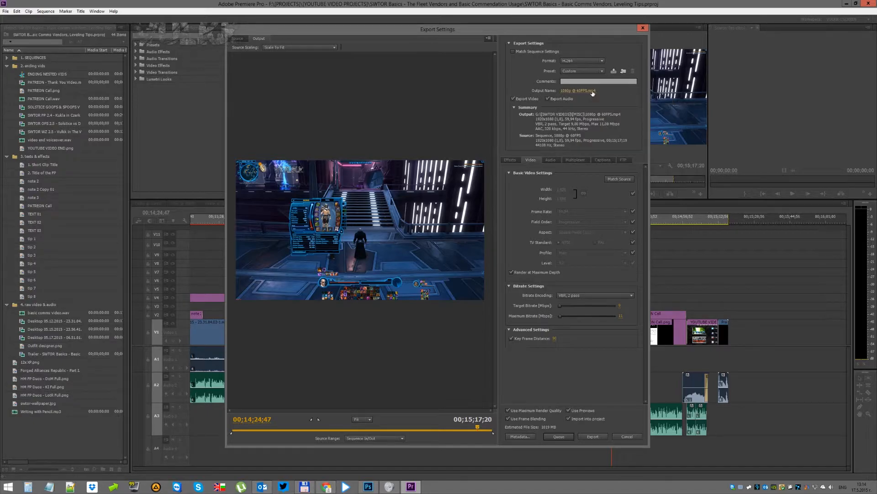
{"action": "left_click", "coordinate": [642, 30]}
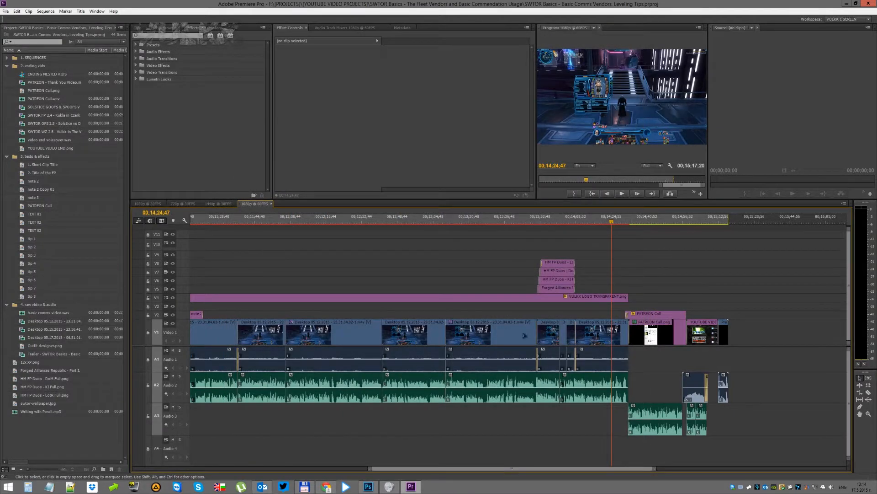
Step: Switch to Photoshop, view the finished SWTOR Basics.psd cover and return to the cover template document
{"action": "left_click", "coordinate": [365, 389]}
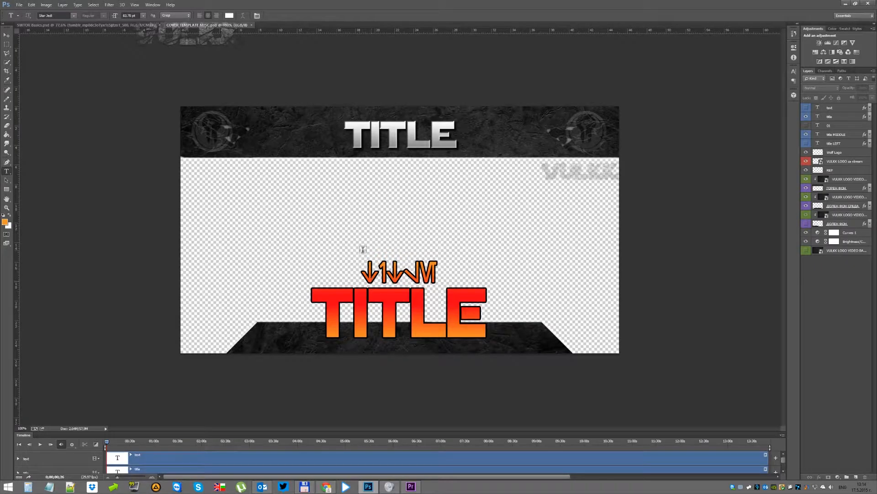
{"action": "left_click", "coordinate": [125, 27]}
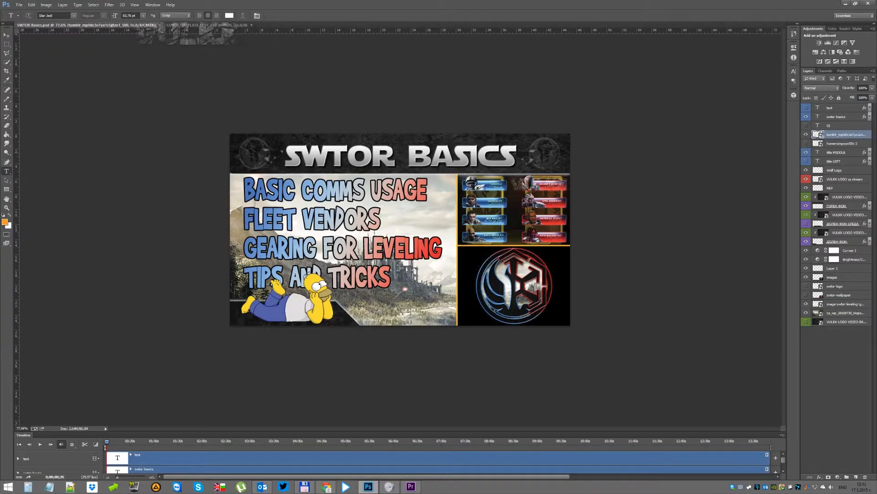
{"action": "left_click", "coordinate": [205, 25]}
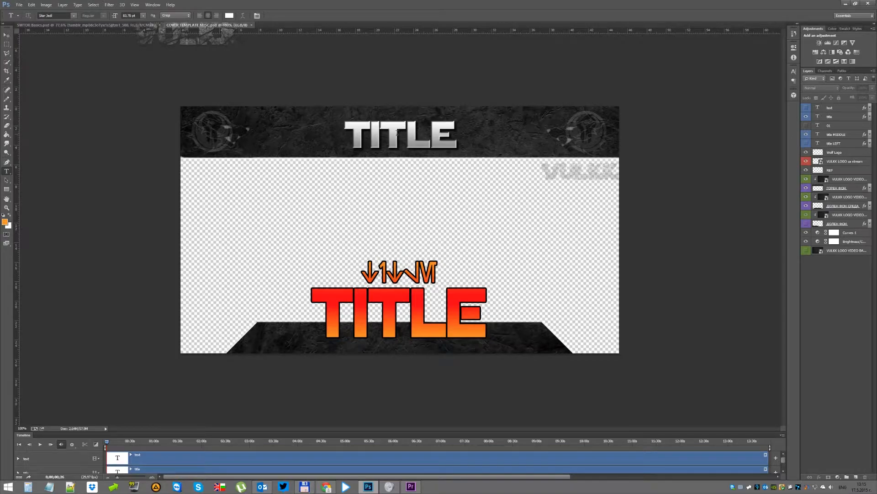
Step: Replace the placeholder title in the template's upper banner with SWTOR BASICS
{"action": "double_click", "coordinate": [397, 133]}
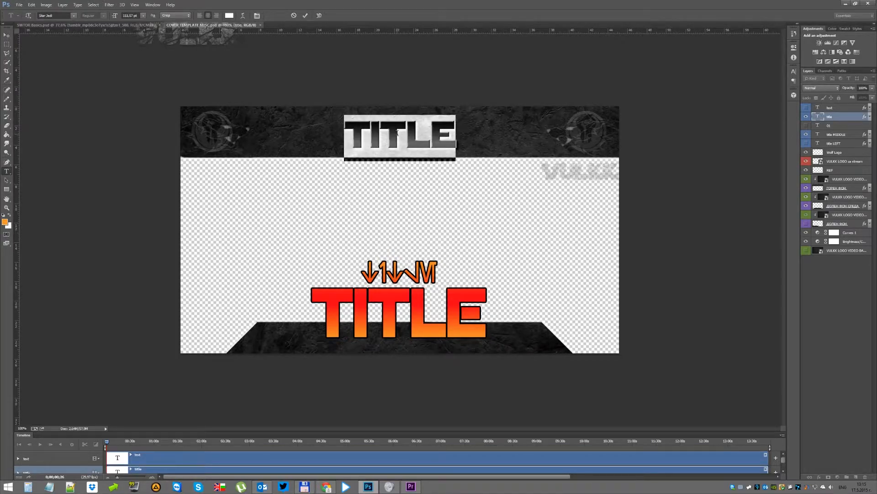
{"action": "key", "text": "ctrl+Return"}
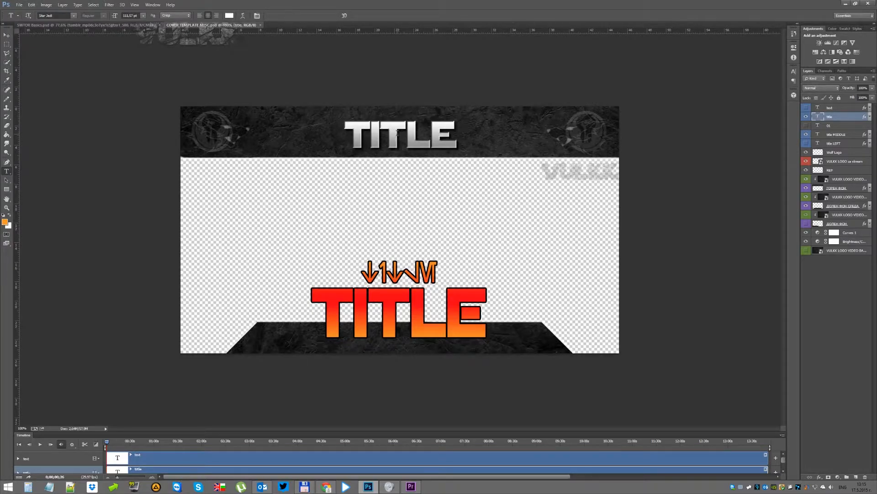
{"action": "double_click", "coordinate": [397, 132]}
{"action": "type", "text": "SWTOR BASICS"}
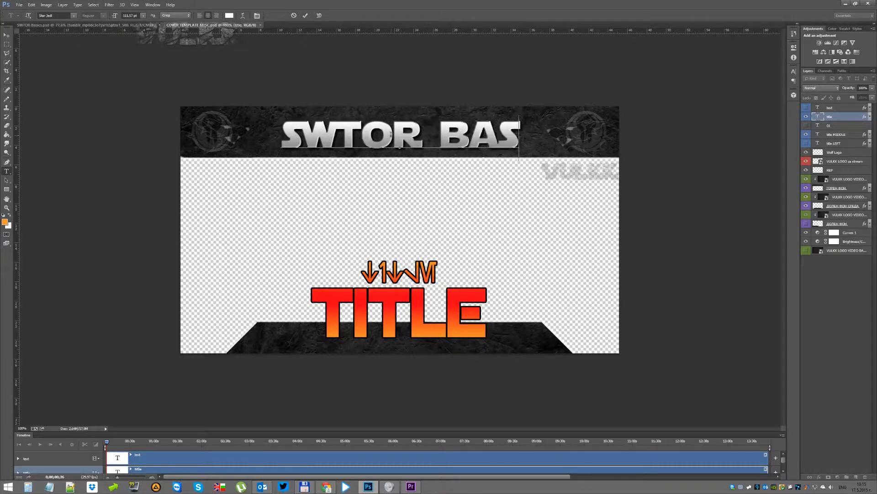
{"action": "left_click", "coordinate": [837, 292]}
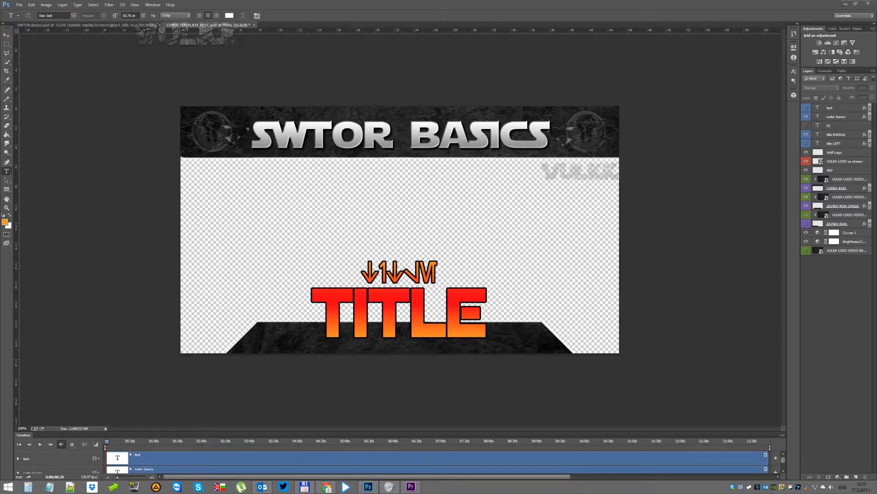
Step: Look through the images in the TEMP PICTURES folder and move its window out of the way
{"action": "left_click_drag", "start_coordinate": [876, 130], "coordinate": [604, 130]}
{"action": "double_click", "coordinate": [605, 130]}
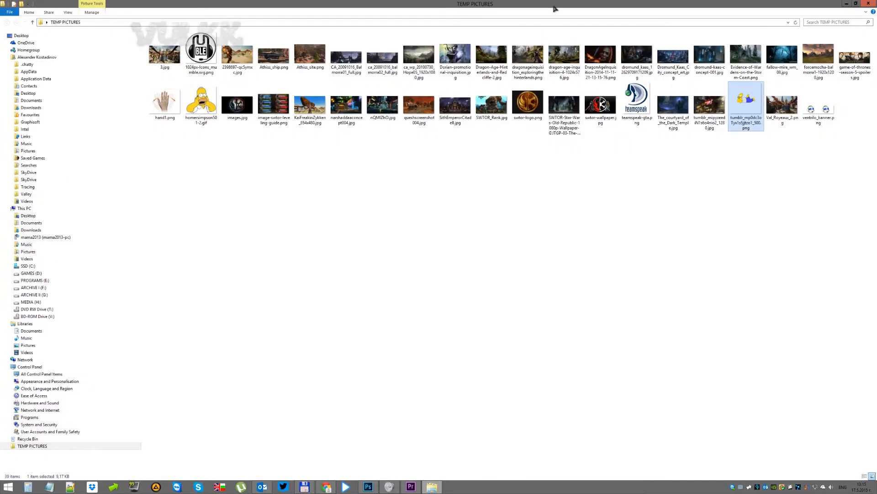
{"action": "double_click", "coordinate": [553, 7]}
{"action": "left_click_drag", "start_coordinate": [525, 131], "coordinate": [876, 143]}
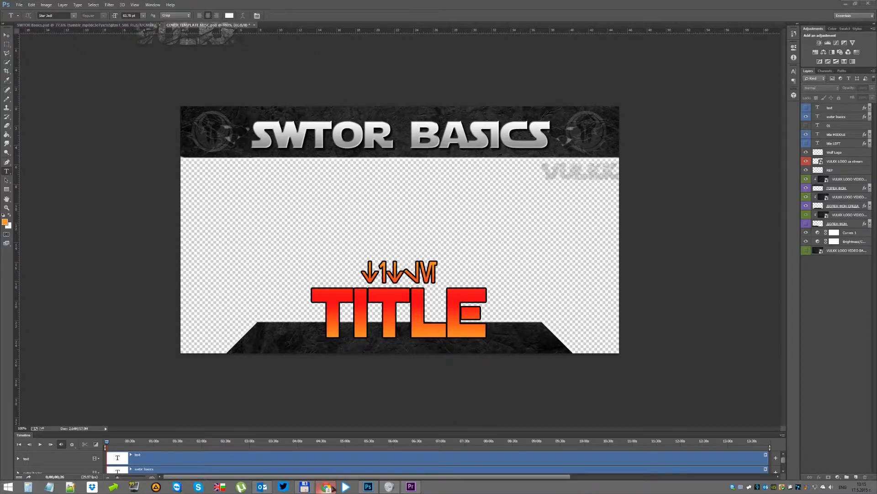
Step: Switch to Chrome, look through the SWTOR artwork pages and the HOMER TRANSPARENT image results, and return to Photoshop
{"action": "left_click", "coordinate": [326, 487]}
{"action": "left_click", "coordinate": [280, 30]}
{"action": "left_click", "coordinate": [322, 30]}
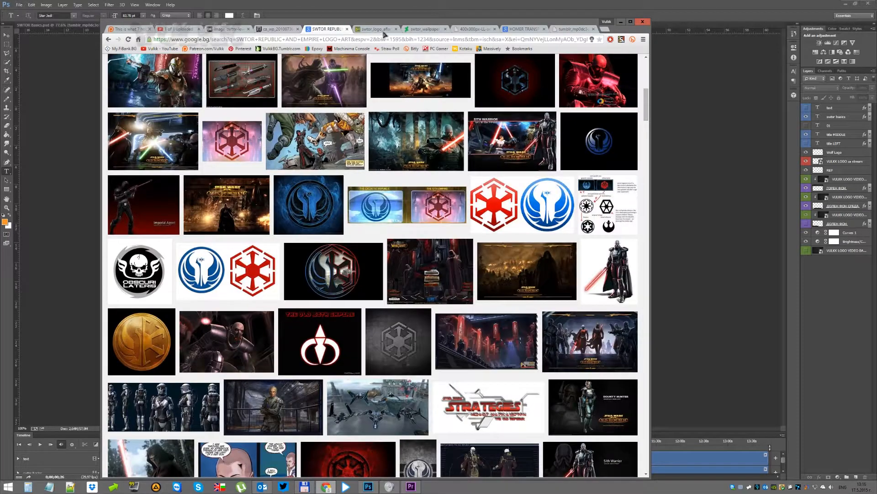
{"action": "left_click", "coordinate": [374, 29]}
{"action": "left_click", "coordinate": [424, 29]}
{"action": "left_click", "coordinate": [474, 29]}
{"action": "left_click", "coordinate": [524, 29]}
{"action": "left_click", "coordinate": [575, 29]}
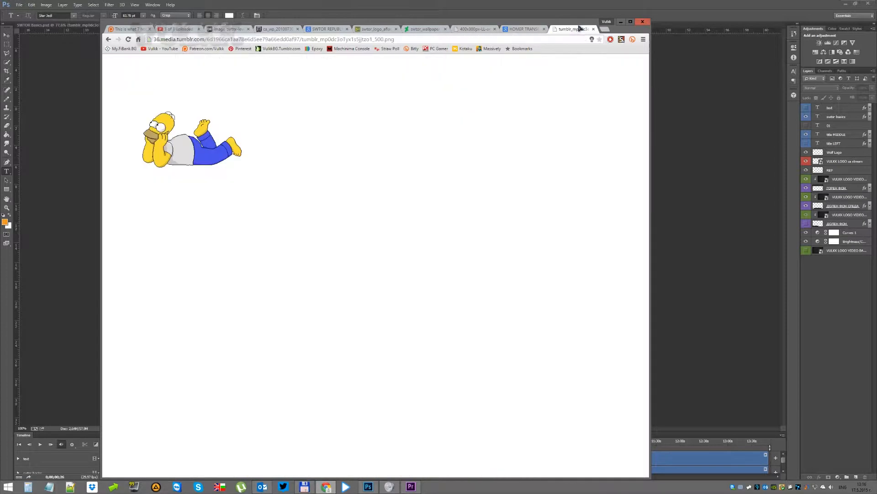
{"action": "left_click", "coordinate": [271, 29]}
{"action": "left_click", "coordinate": [563, 31]}
{"action": "left_click", "coordinate": [524, 30]}
{"action": "scroll", "coordinate": [542, 198], "scroll_direction": "up", "scroll_amount": 3}
{"action": "scroll", "coordinate": [542, 197], "scroll_direction": "up", "scroll_amount": 4}
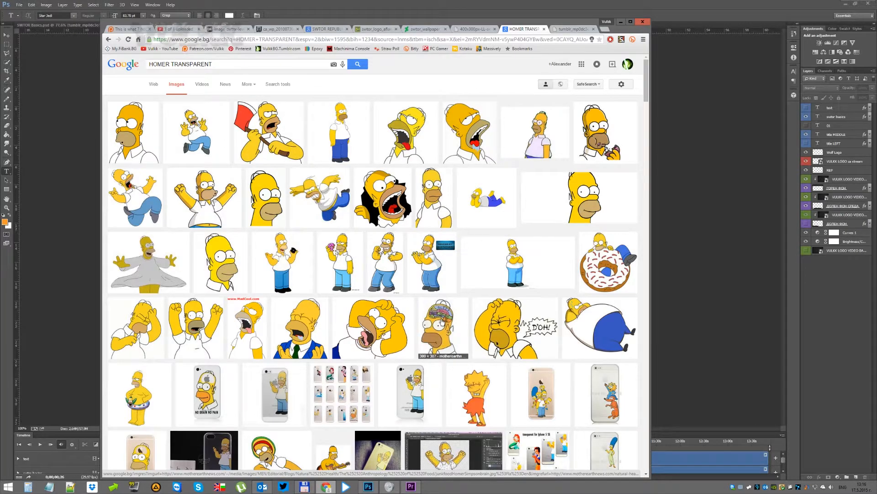
{"action": "left_click", "coordinate": [547, 4]}
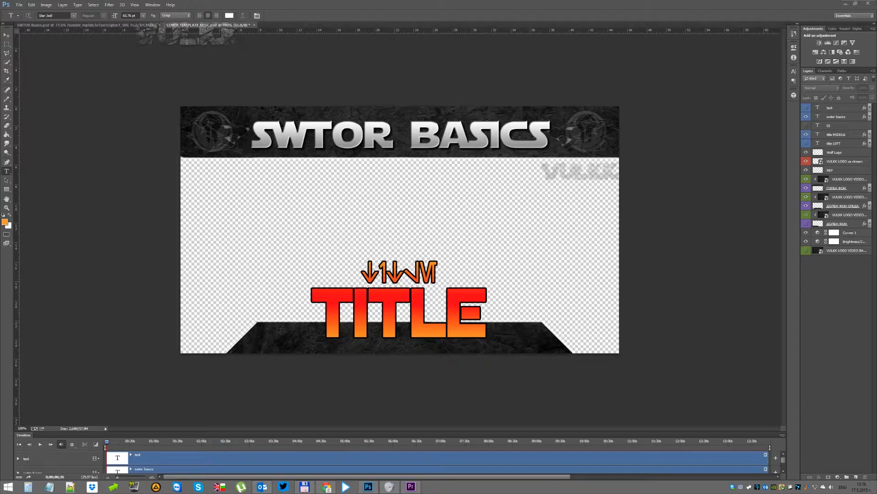
Step: Place the ca_wp_20100730_Hope05_1920x1080 picture in the cover template and move its layer below the Brightness/Contrast adjustment
{"action": "left_click_drag", "start_coordinate": [876, 220], "coordinate": [474, 223]}
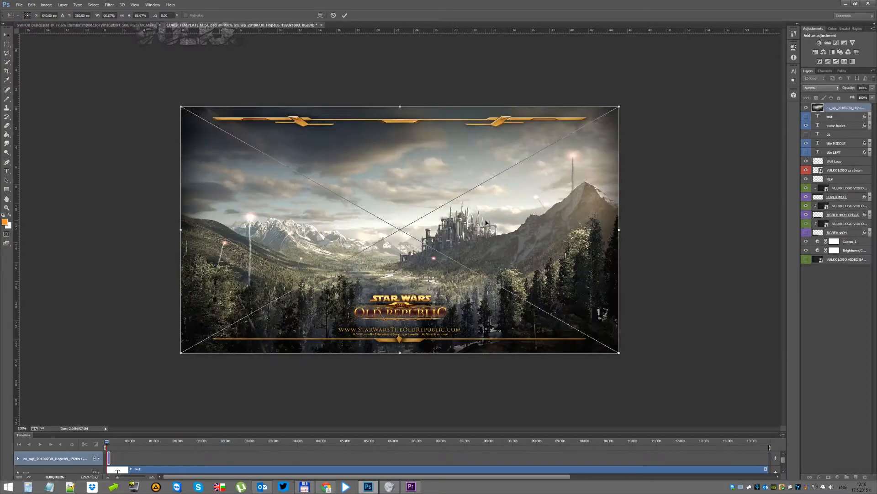
{"action": "key", "text": "Return"}
{"action": "left_click_drag", "start_coordinate": [821, 108], "coordinate": [825, 257]}
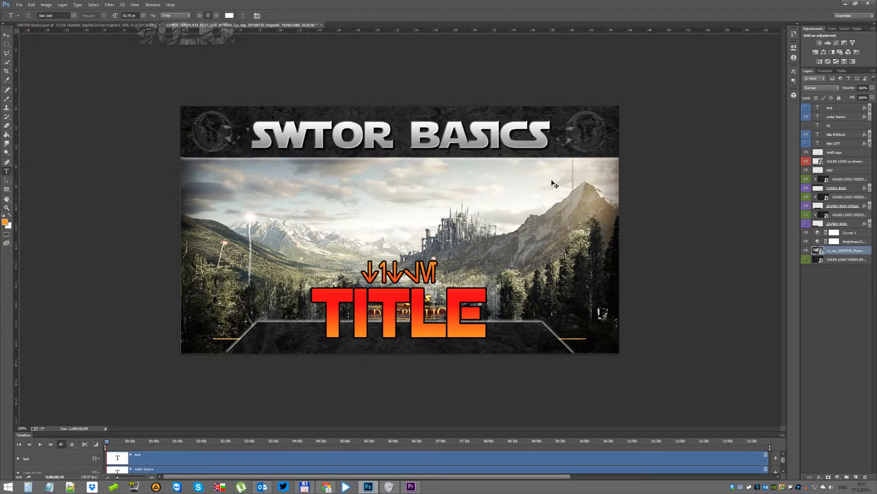
Step: Flip the landscape picture horizontally, enlarge it to about 104% and shift it so the castle sits at the cover's left side
{"action": "right_click", "coordinate": [501, 228]}
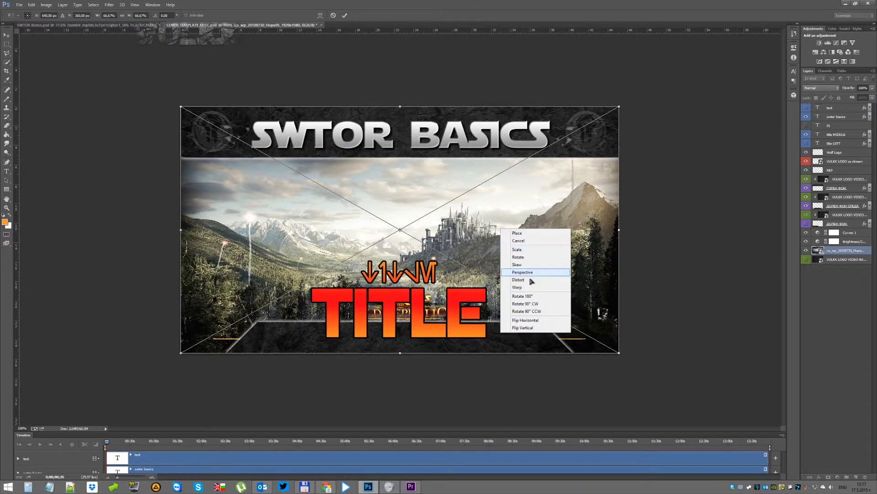
{"action": "left_click", "coordinate": [529, 320]}
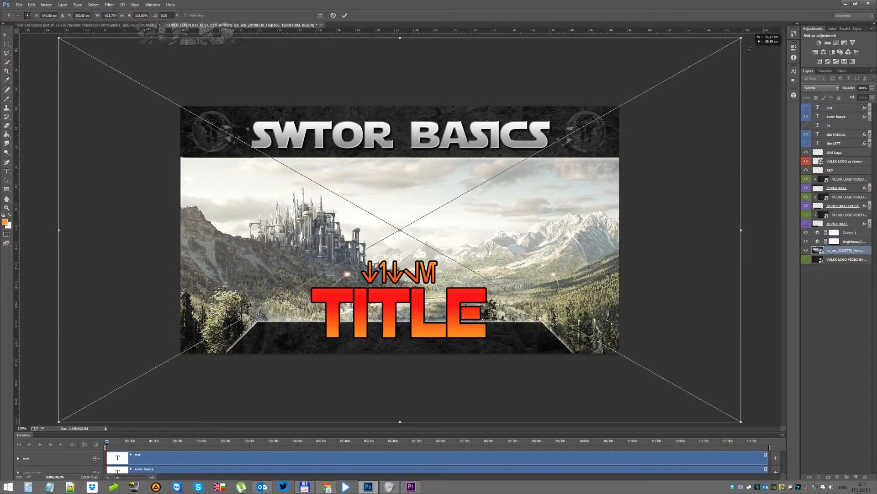
{"action": "left_click_drag", "start_coordinate": [750, 49], "coordinate": [750, 50]}
{"action": "left_click_drag", "start_coordinate": [565, 197], "coordinate": [519, 218]}
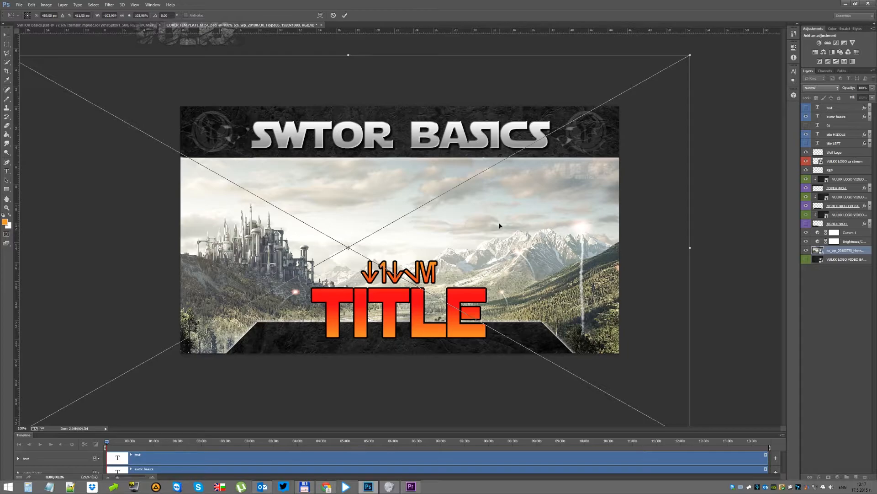
{"action": "key", "text": "Return"}
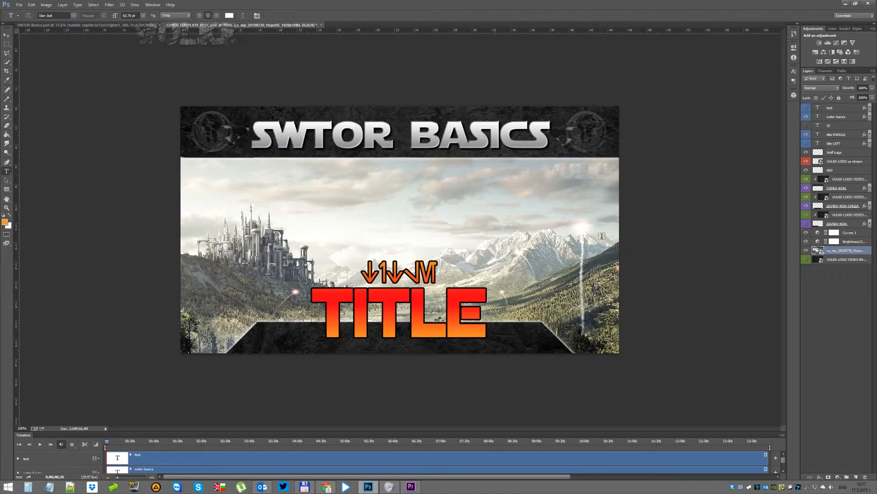
Step: Inspect the Curves 1 adjustment and compare the cover with the Curves and Brightness/Contrast layers hidden and shown
{"action": "double_click", "coordinate": [818, 233]}
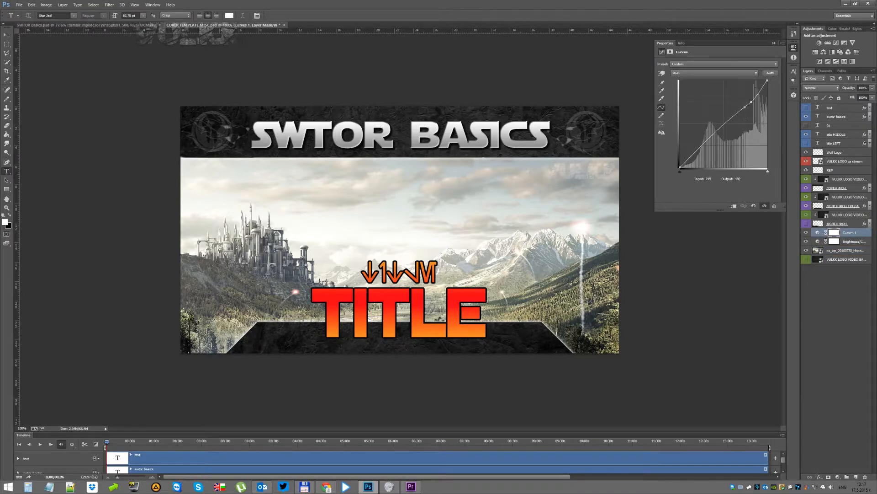
{"action": "left_click", "coordinate": [775, 43]}
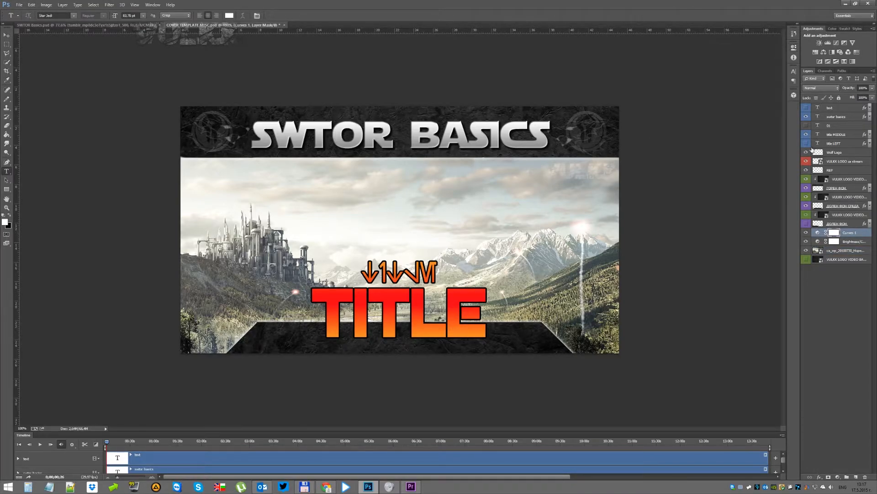
{"action": "left_click", "coordinate": [805, 241]}
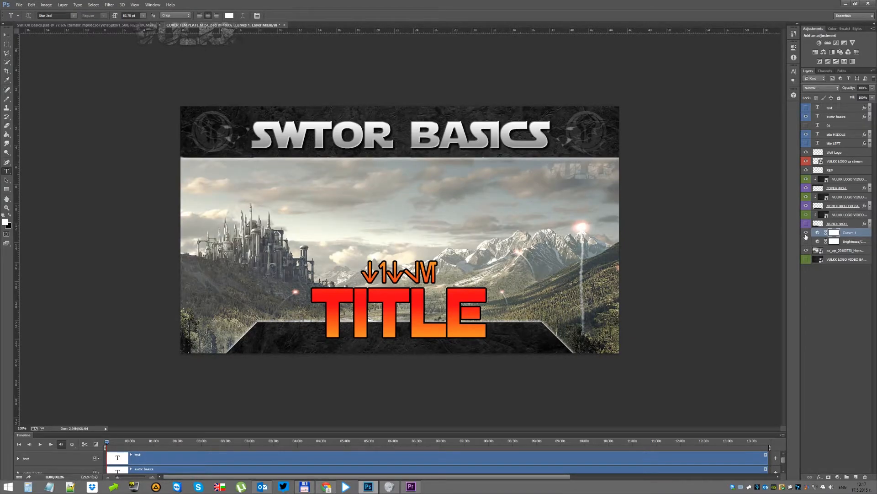
{"action": "left_click", "coordinate": [807, 232]}
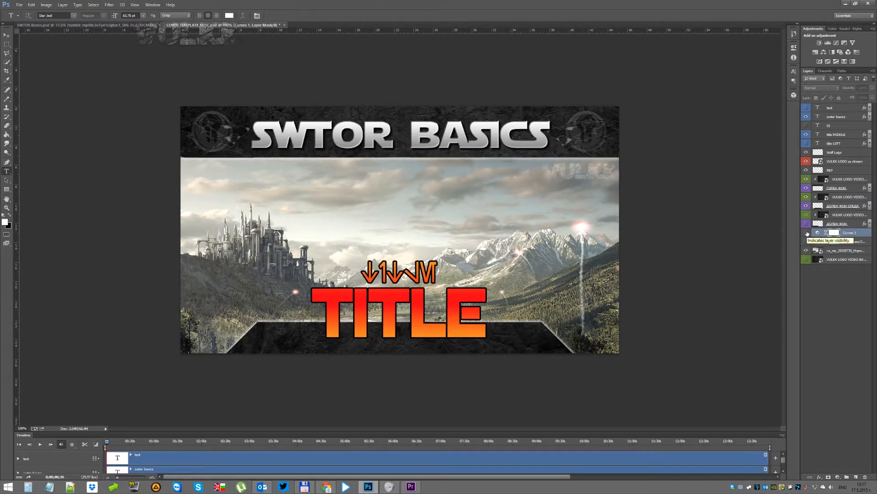
{"action": "left_click", "coordinate": [807, 233]}
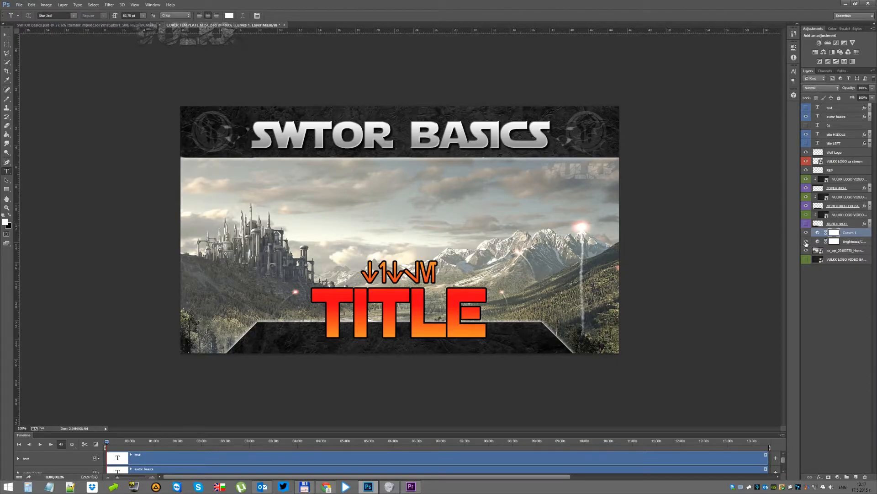
{"action": "left_click", "coordinate": [807, 241]}
Step: Adjust the brightness and contrast amounts of the Brightness/Contrast layer and close its properties
{"action": "double_click", "coordinate": [818, 242]}
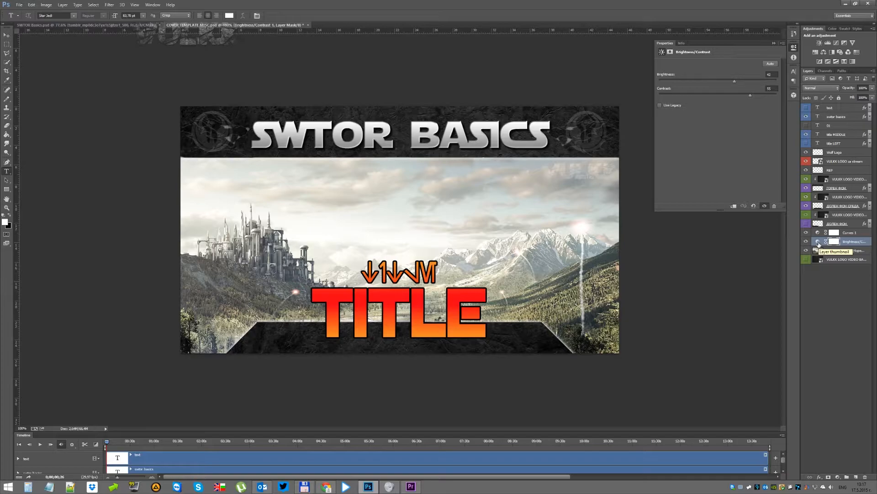
{"action": "left_click", "coordinate": [739, 82]}
{"action": "mouse_move", "coordinate": [741, 82]}
{"action": "left_mouse_down"}
{"action": "mouse_move", "coordinate": [752, 83]}
{"action": "mouse_move", "coordinate": [735, 82]}
{"action": "left_mouse_up"}
{"action": "left_click_drag", "start_coordinate": [751, 93], "coordinate": [754, 95]}
{"action": "left_click", "coordinate": [774, 43]}
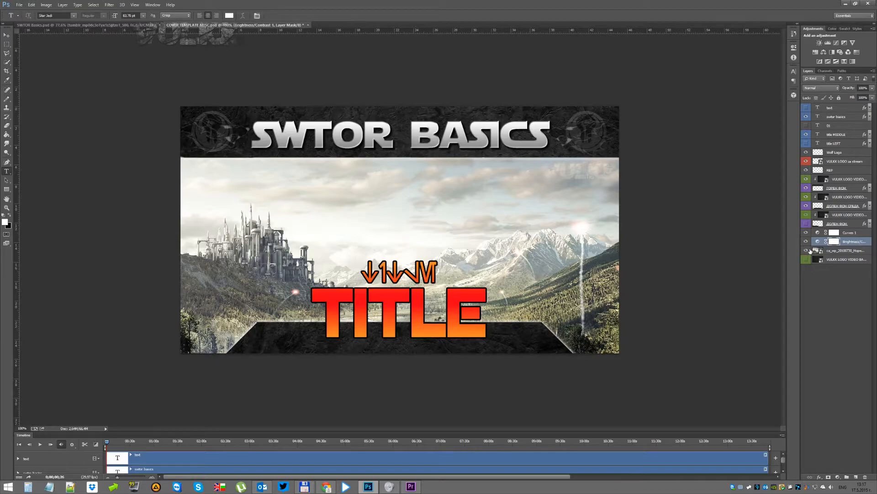
Step: Hide the centred lower bar layer ДОЛЕН ФОН СРЕДА and show the ДОЛЕН ФОН bar layer instead
{"action": "left_click", "coordinate": [806, 206]}
{"action": "left_click", "coordinate": [806, 224]}
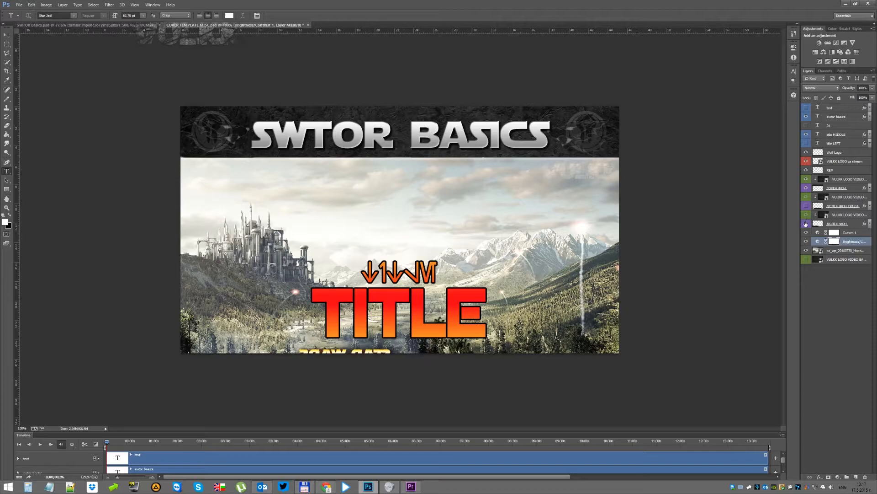
{"action": "left_click", "coordinate": [341, 296]}
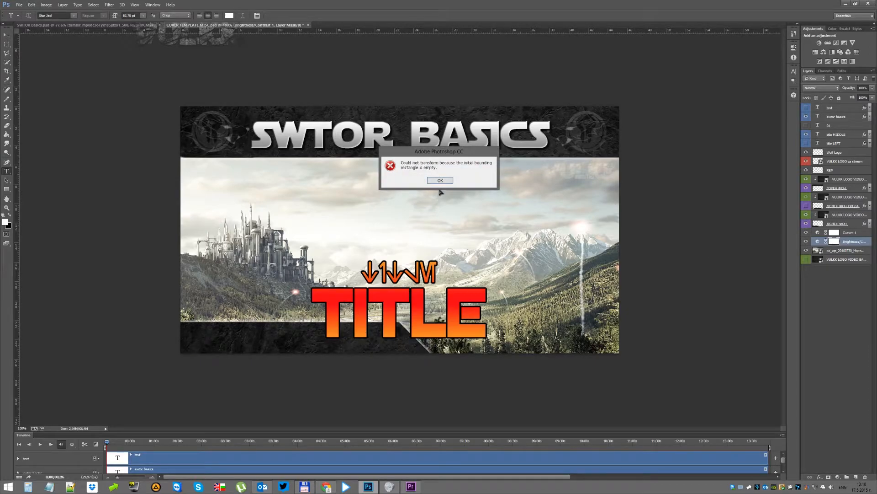
{"action": "left_click", "coordinate": [442, 181]}
Step: Transform the ДОЛЕН ФОН layer, shifting the dark lower bar to the left so it covers less of the cover's width
{"action": "left_click", "coordinate": [819, 206]}
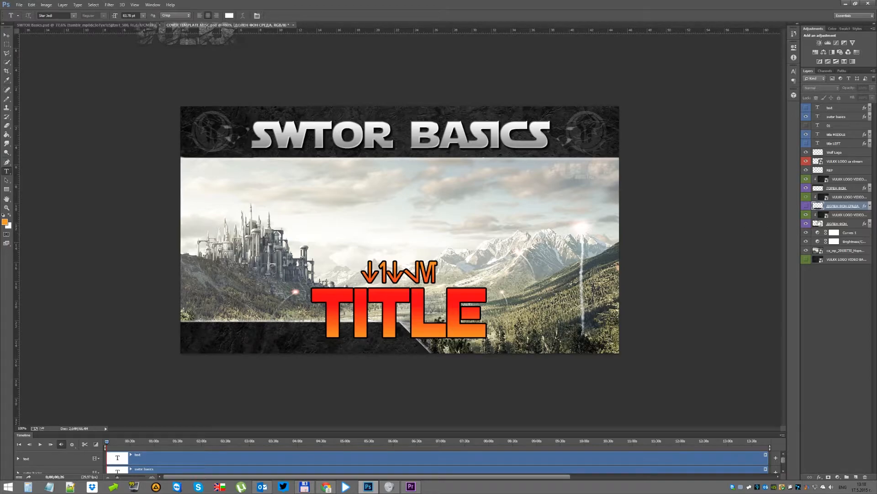
{"action": "left_click", "coordinate": [819, 224]}
{"action": "key", "text": "ctrl+t"}
{"action": "left_click_drag", "start_coordinate": [386, 337], "coordinate": [310, 343]}
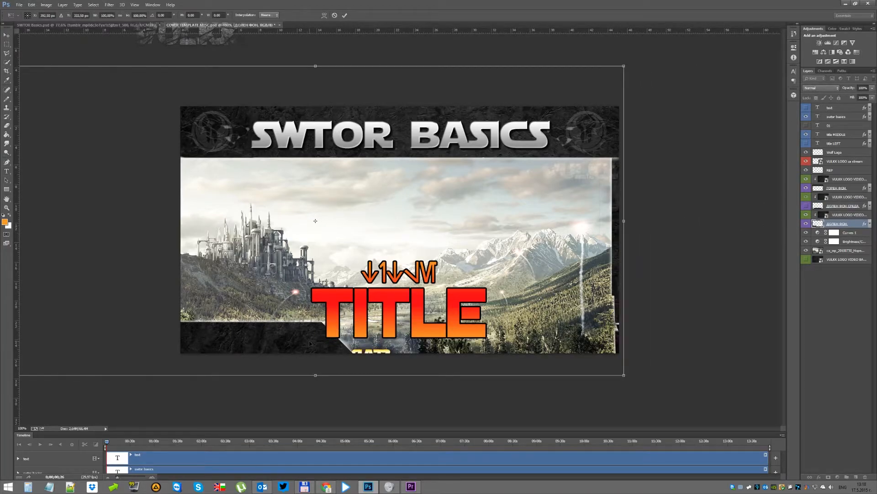
{"action": "key", "text": "Return"}
{"action": "key", "text": "t"}
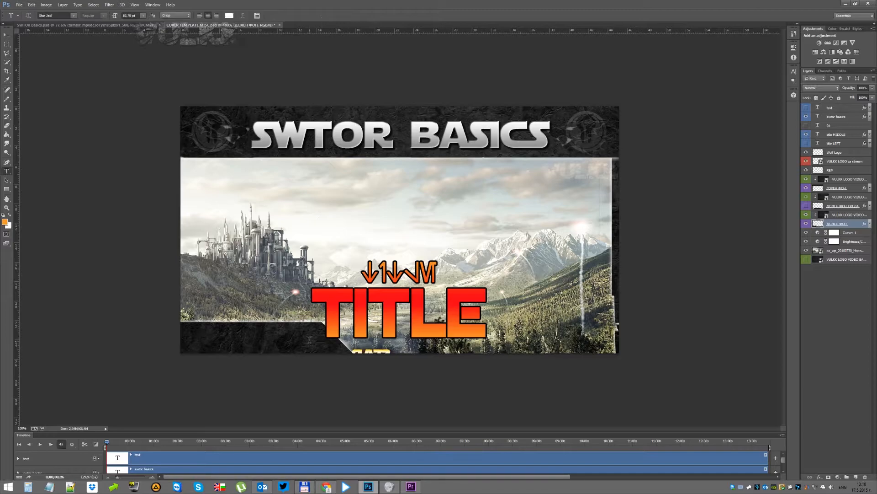
Step: Scale the castle landscape background image up to about 111% and shift it slightly down and to the right
{"action": "left_click", "coordinate": [823, 253]}
{"action": "key", "text": "ctrl+t"}
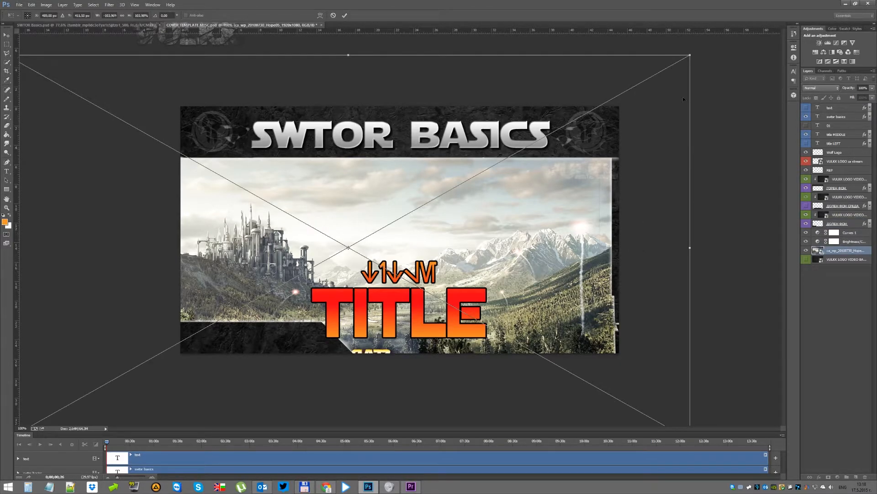
{"action": "left_click_drag", "start_coordinate": [626, 125], "coordinate": [626, 129]}
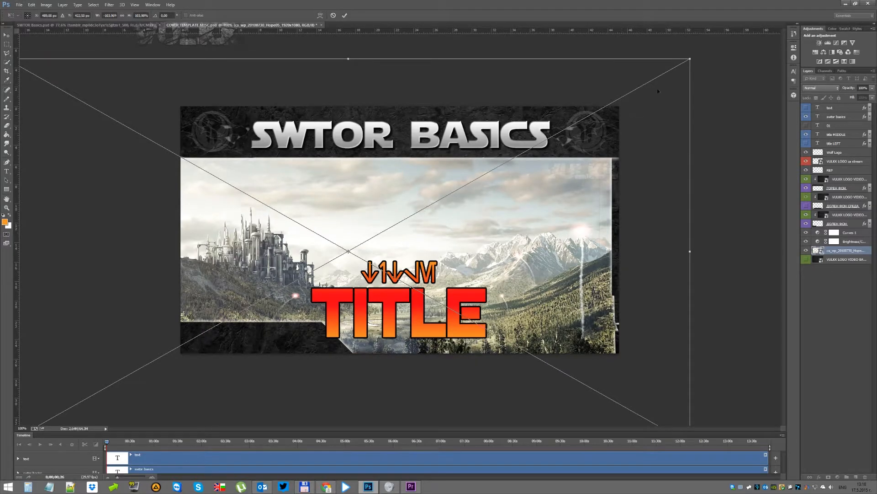
{"action": "left_click_drag", "start_coordinate": [692, 58], "coordinate": [713, 46]}
{"action": "left_click_drag", "start_coordinate": [595, 182], "coordinate": [599, 182]}
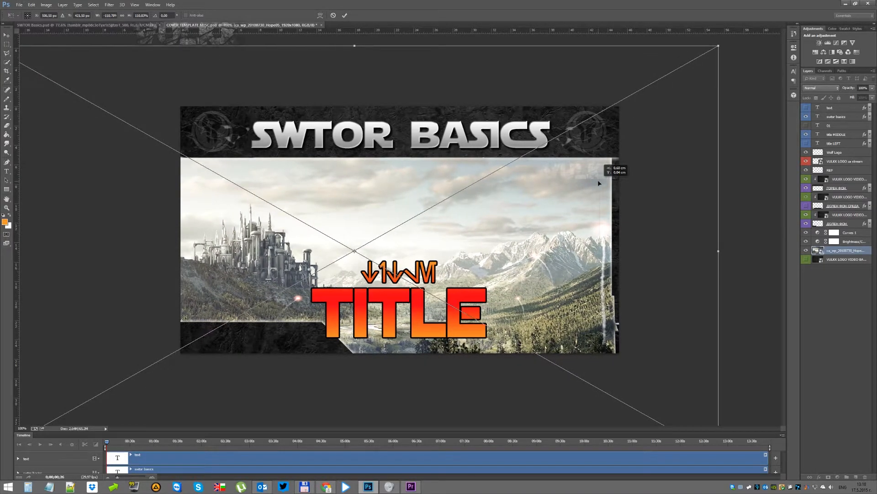
{"action": "key", "text": "Return"}
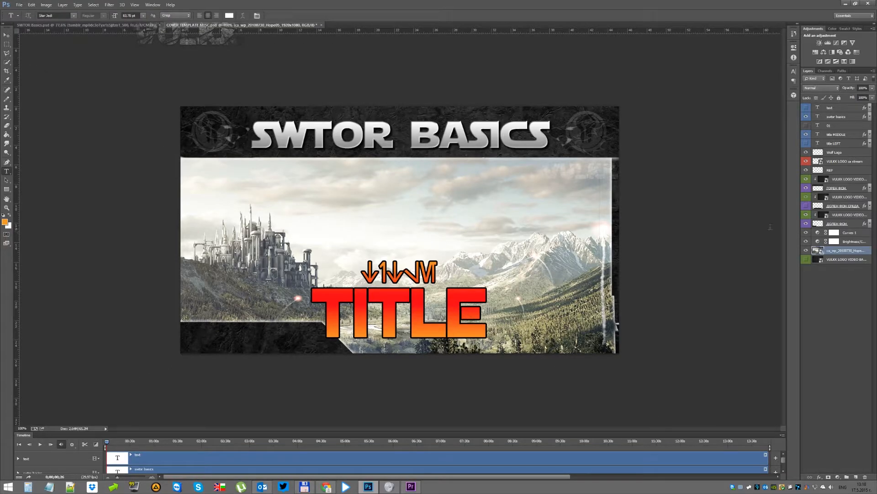
Step: Erase the leftover bar edge along the cover's right side from the ДОЛЕН ФОН layer and check it by toggling the layer
{"action": "left_click", "coordinate": [807, 224]}
{"action": "left_click", "coordinate": [807, 224]}
{"action": "left_click", "coordinate": [837, 224]}
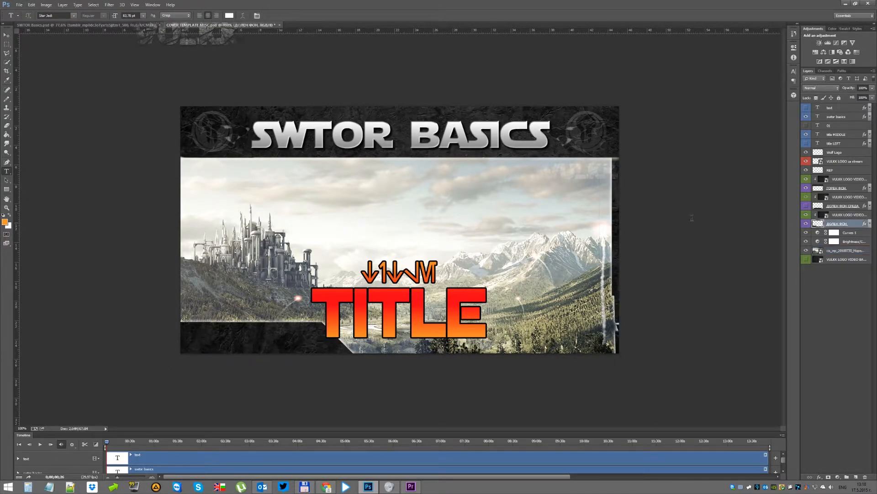
{"action": "key", "text": "e"}
{"action": "left_click_drag", "start_coordinate": [617, 164], "coordinate": [619, 351]}
{"action": "left_click", "coordinate": [807, 223]}
{"action": "left_click", "coordinate": [807, 223]}
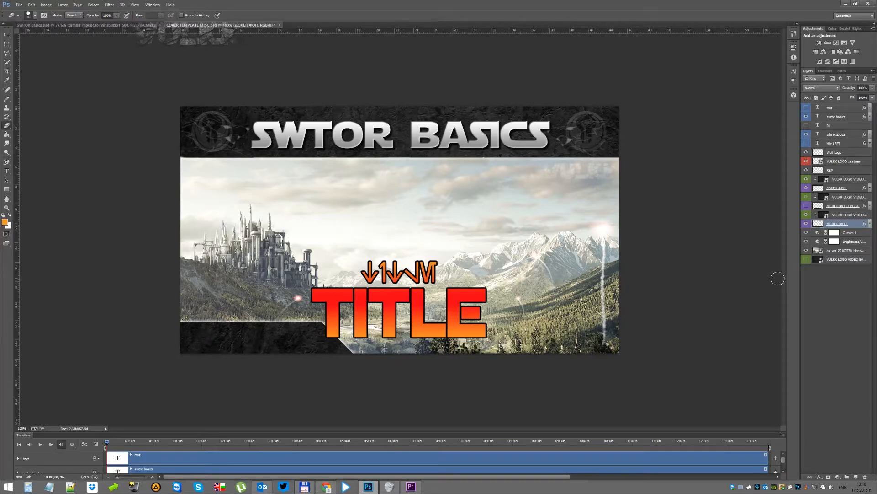
Step: Place the SWTOR leveling guide class image in the centre of the cover
{"action": "left_click", "coordinate": [807, 286]}
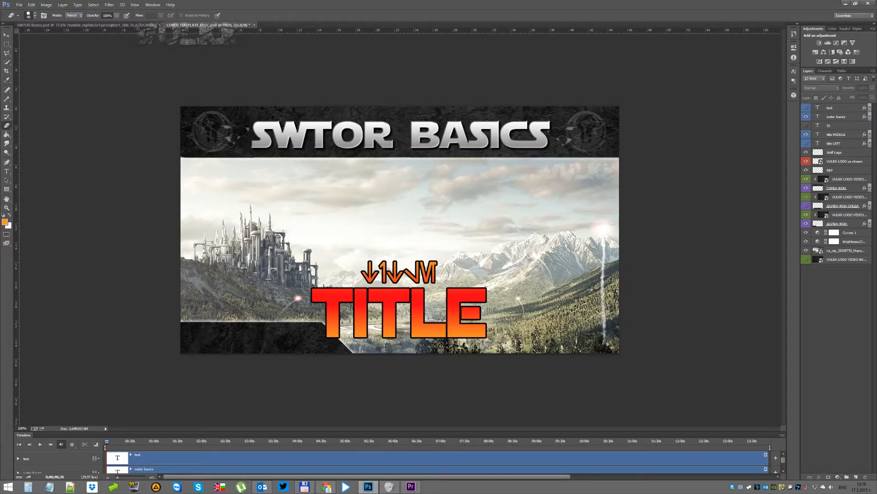
{"action": "left_click_drag", "start_coordinate": [876, 229], "coordinate": [570, 186]}
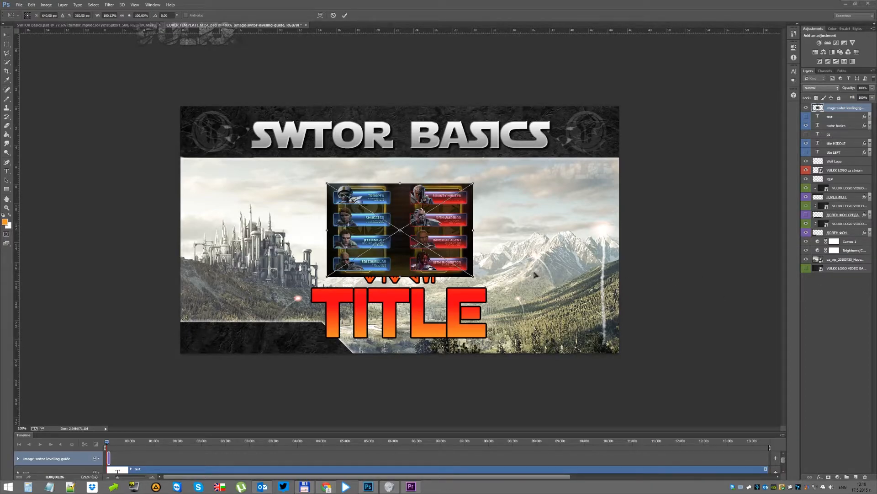
{"action": "key", "text": "Return"}
{"action": "key", "text": "e"}
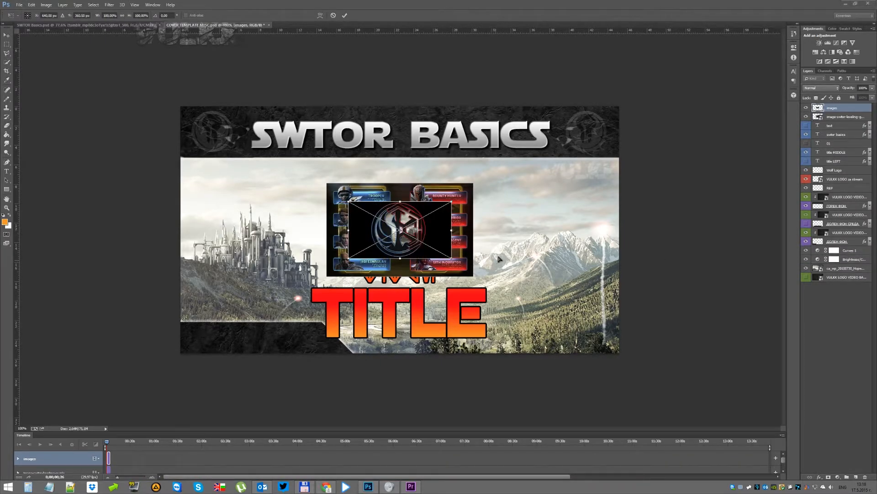
Step: Scale the placed blue-and-red faction emblem image to about 142% and position it directly below the class image
{"action": "left_click_drag", "start_coordinate": [452, 202], "coordinate": [456, 302]}
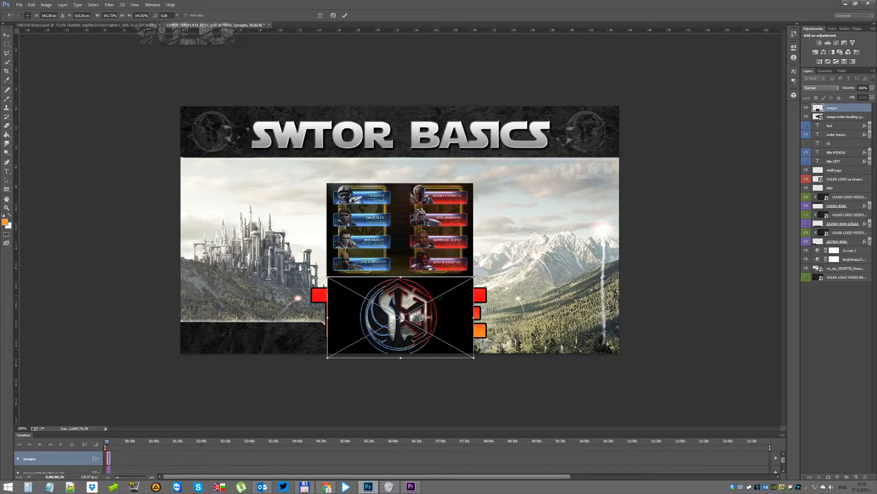
{"action": "mouse_move", "coordinate": [430, 293]}
{"action": "left_mouse_down"}
{"action": "mouse_move", "coordinate": [539, 205]}
{"action": "mouse_move", "coordinate": [500, 197]}
{"action": "mouse_move", "coordinate": [434, 282]}
{"action": "mouse_move", "coordinate": [443, 314]}
{"action": "mouse_move", "coordinate": [431, 293]}
{"action": "left_mouse_up"}
{"action": "key", "text": "Return"}
{"action": "key", "text": "e"}
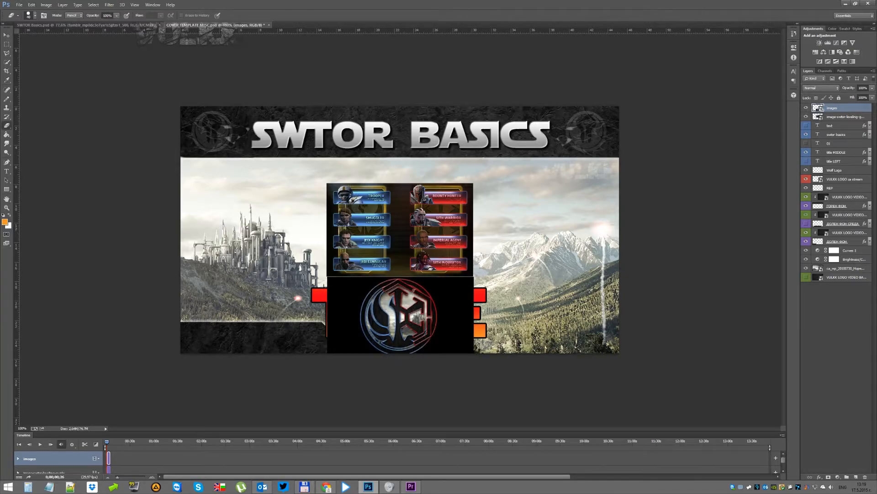
Step: Place the gold swtor-logo emblem image over the blue-and-red emblem below the class image, then hide its layer
{"action": "left_click_drag", "start_coordinate": [451, 249], "coordinate": [461, 325]}
{"action": "key", "text": "Return"}
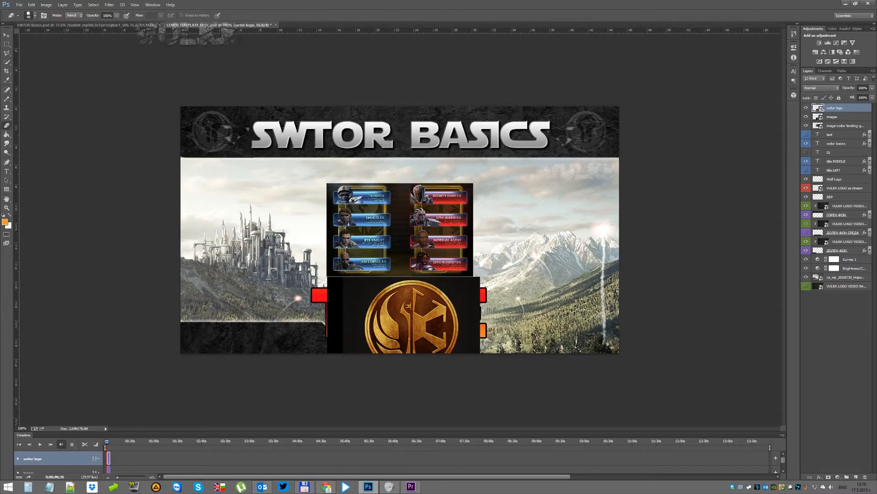
{"action": "left_click", "coordinate": [806, 108]}
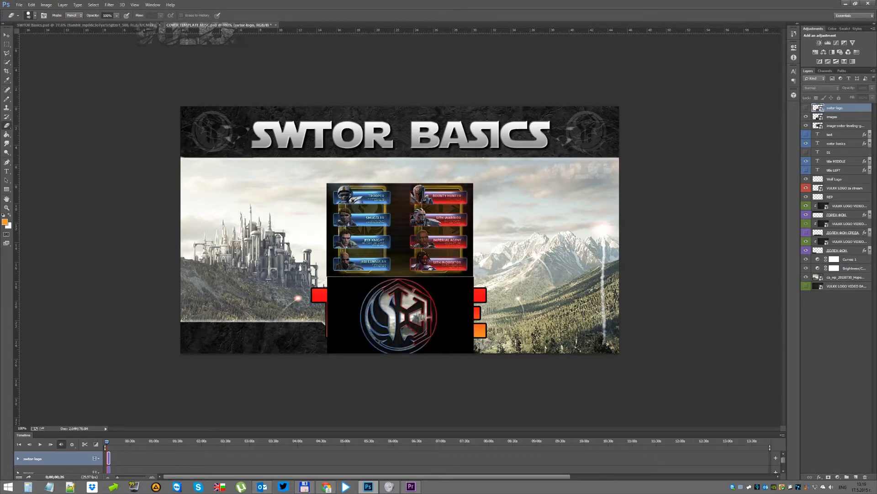
Step: Place the swtor-wallpaper image, scale it to about 31% and move it directly below the class image
{"action": "left_click_drag", "start_coordinate": [876, 254], "coordinate": [475, 252]}
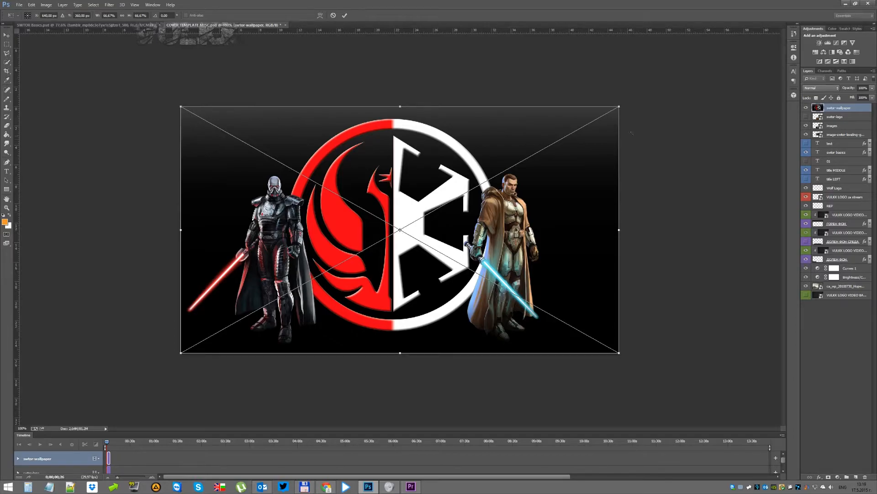
{"action": "left_click_drag", "start_coordinate": [619, 106], "coordinate": [502, 172]}
{"action": "left_click_drag", "start_coordinate": [430, 184], "coordinate": [431, 290]}
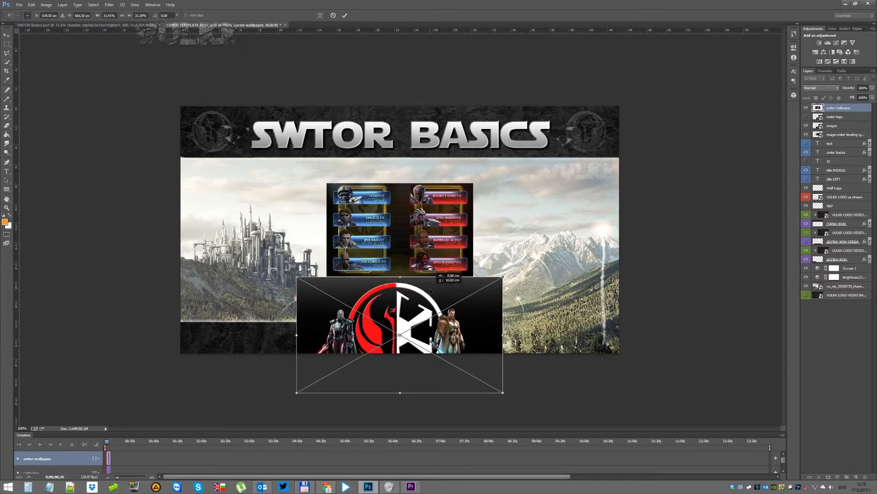
{"action": "left_click_drag", "start_coordinate": [431, 291], "coordinate": [431, 290]}
{"action": "key", "text": "Return"}
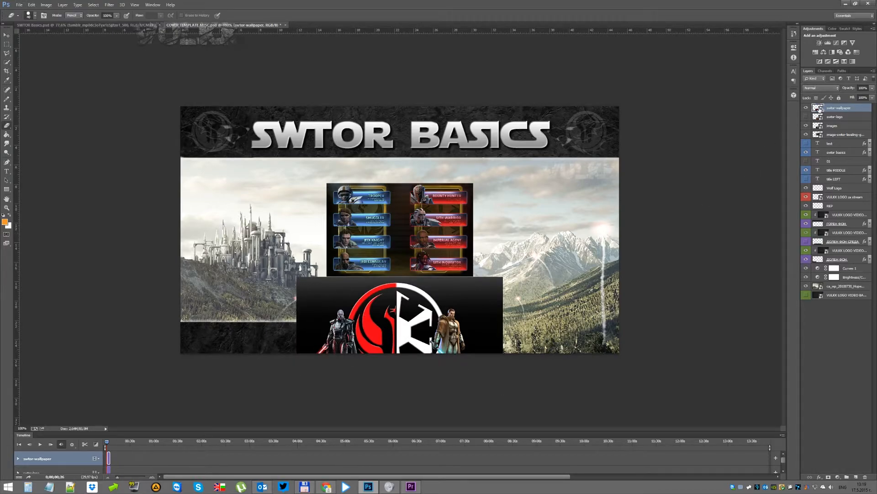
Step: Delete the swtor-wallpaper and swtor-logo layers
{"action": "key", "text": "Delete"}
{"action": "key", "text": "Delete"}
{"action": "key", "text": "v"}
{"action": "key", "text": "ctrl+t"}
{"action": "key", "text": "Escape"}
{"action": "key", "text": "t"}
{"action": "left_click", "coordinate": [423, 224]}
{"action": "key", "text": "Escape"}
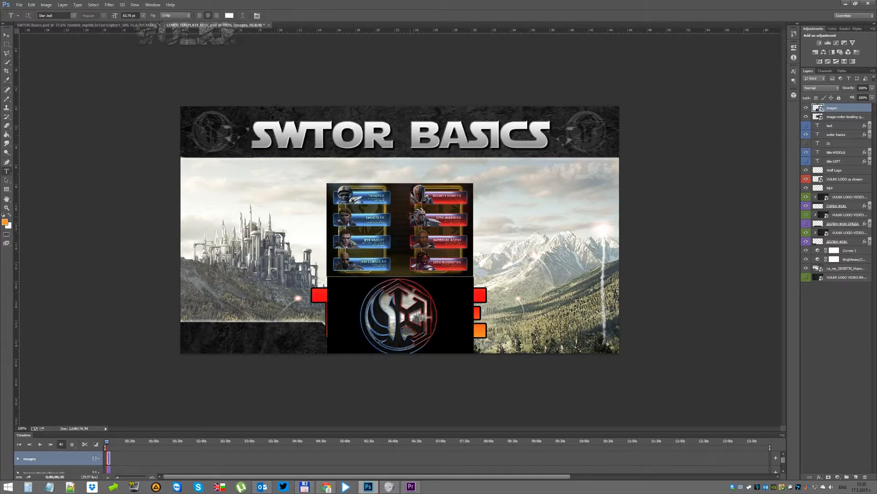
{"action": "key", "text": "b"}
{"action": "left_click", "coordinate": [396, 212]}
{"action": "left_click", "coordinate": [463, 184]}
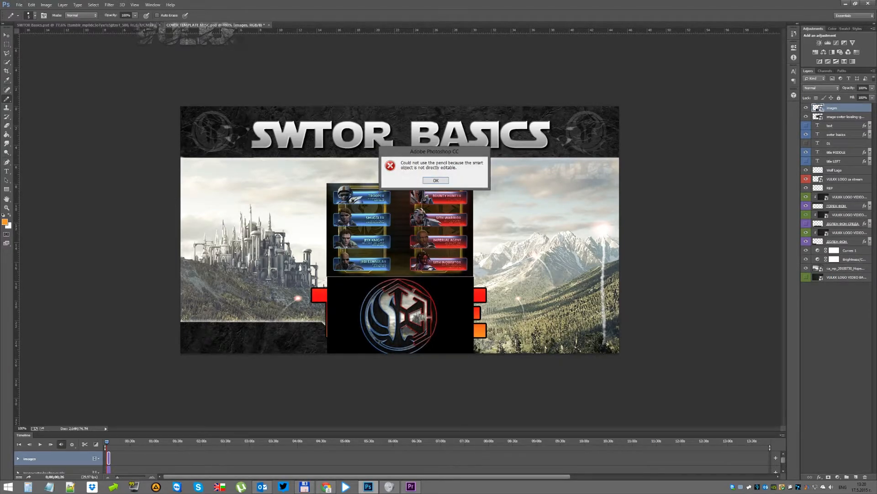
{"action": "left_click", "coordinate": [436, 185]}
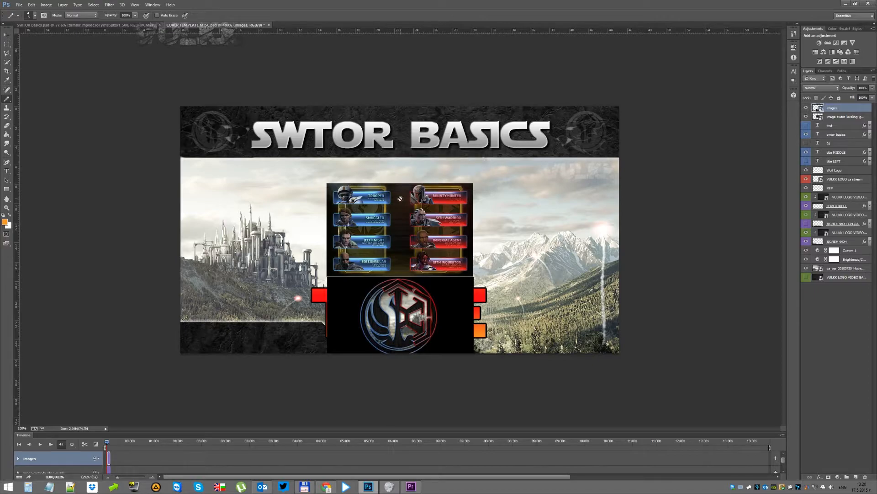
Step: Move the class image to the cover's upper right corner, directly below the SWTOR BASICS title bar
{"action": "left_click", "coordinate": [829, 117]}
{"action": "key", "text": "ctrl+t"}
{"action": "left_click_drag", "start_coordinate": [444, 230], "coordinate": [591, 205]}
{"action": "key", "text": "Up"}
{"action": "key", "text": "Up"}
{"action": "key", "text": "Up"}
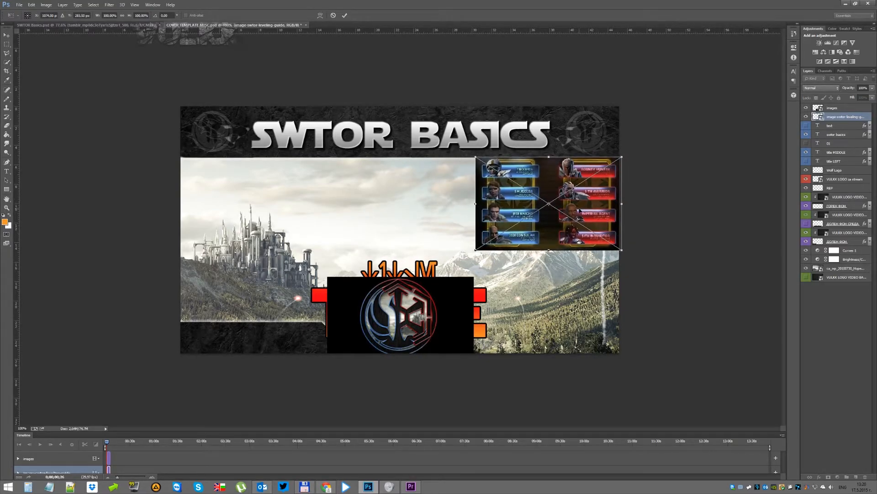
{"action": "key", "text": "Return"}
{"action": "key", "text": "b"}
Step: Move the blue-and-red emblem image to the cover's right side, directly below the class image
{"action": "key", "text": "alt+bracketright"}
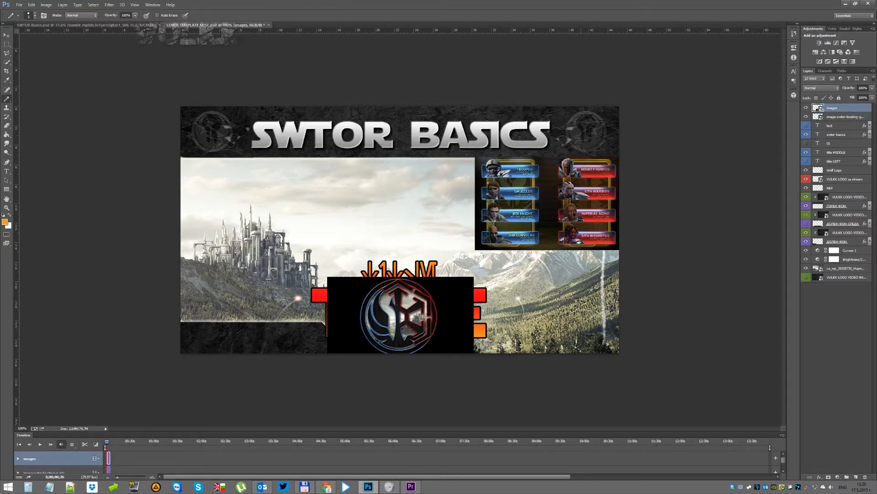
{"action": "key", "text": "ctrl+t"}
{"action": "left_click_drag", "start_coordinate": [426, 289], "coordinate": [576, 262]}
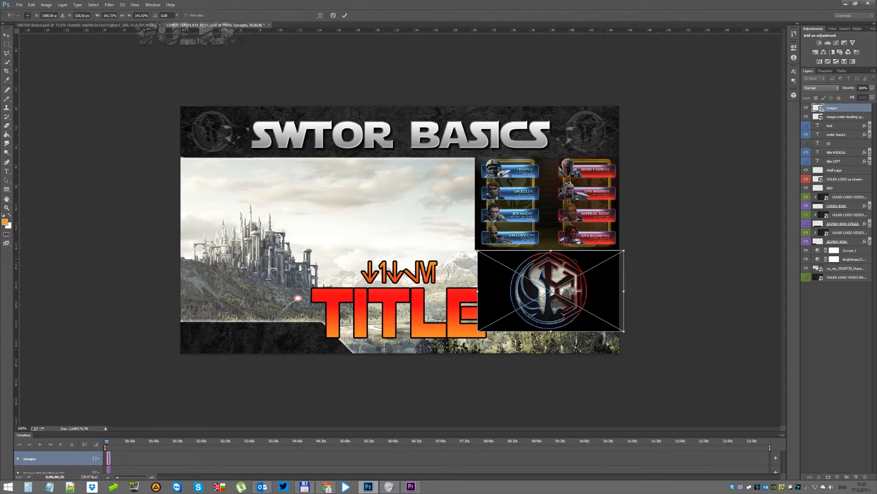
{"action": "key", "text": "Return"}
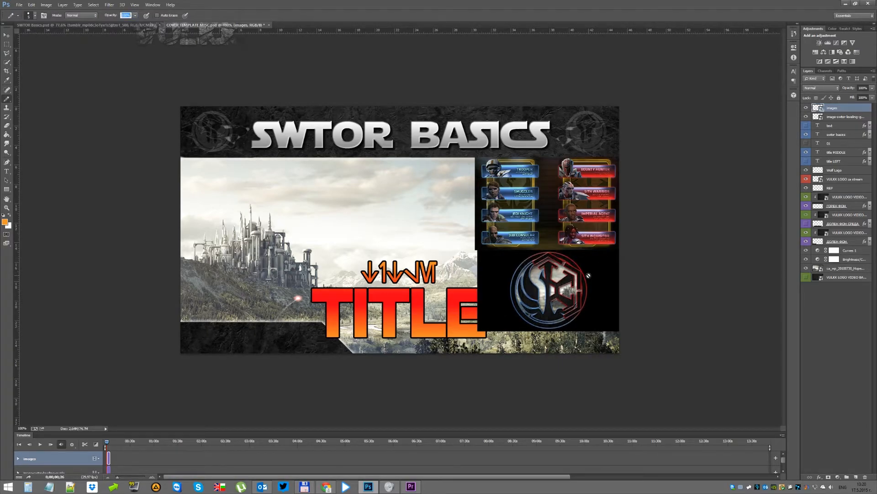
Step: Enlarge the emblem image to about 184% to fill the cover's lower right corner and shift it left to centre the emblem
{"action": "left_click", "coordinate": [816, 118]}
{"action": "key", "text": "ctrl+t"}
{"action": "left_click", "coordinate": [816, 107]}
{"action": "key", "text": "ctrl+t"}
{"action": "left_click_drag", "start_coordinate": [626, 330], "coordinate": [639, 406]}
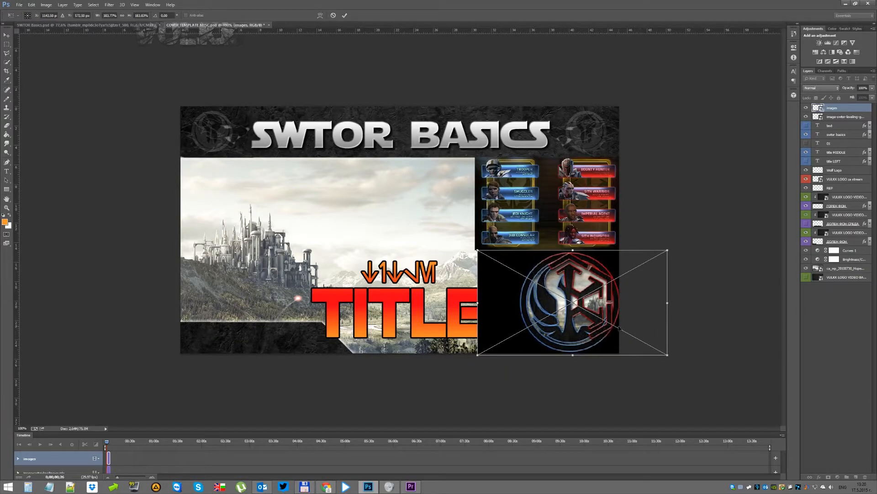
{"action": "left_click_drag", "start_coordinate": [607, 309], "coordinate": [586, 305]}
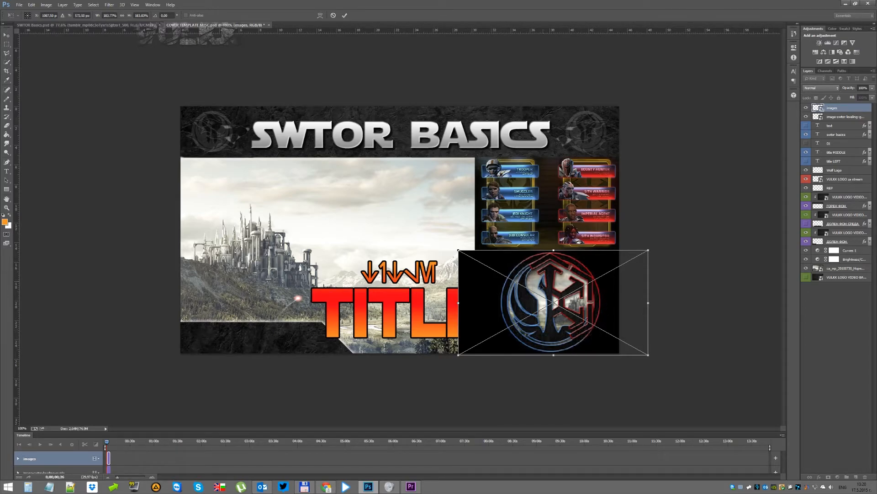
{"action": "key", "text": "Left"}
{"action": "key", "text": "Left"}
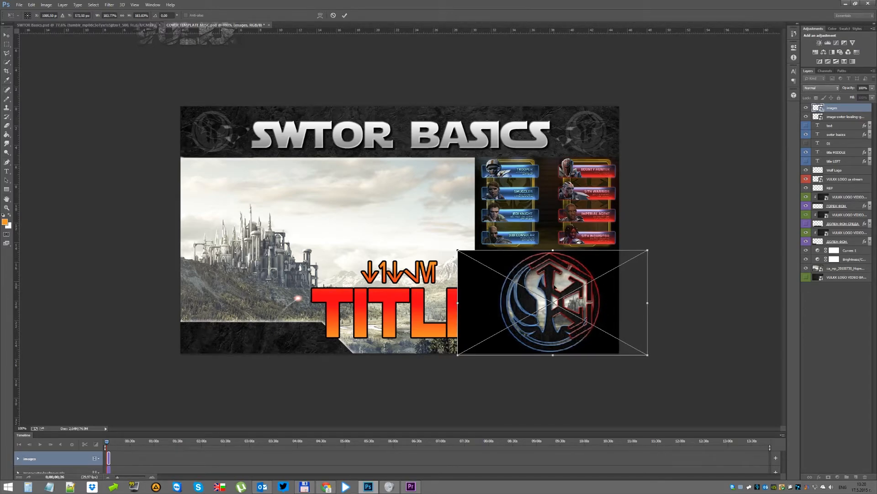
{"action": "key", "text": "Return"}
Step: Rasterize the images layer holding the blue-and-red emblem so that it can be erased
{"action": "key", "text": "e"}
{"action": "right_click", "coordinate": [840, 109]}
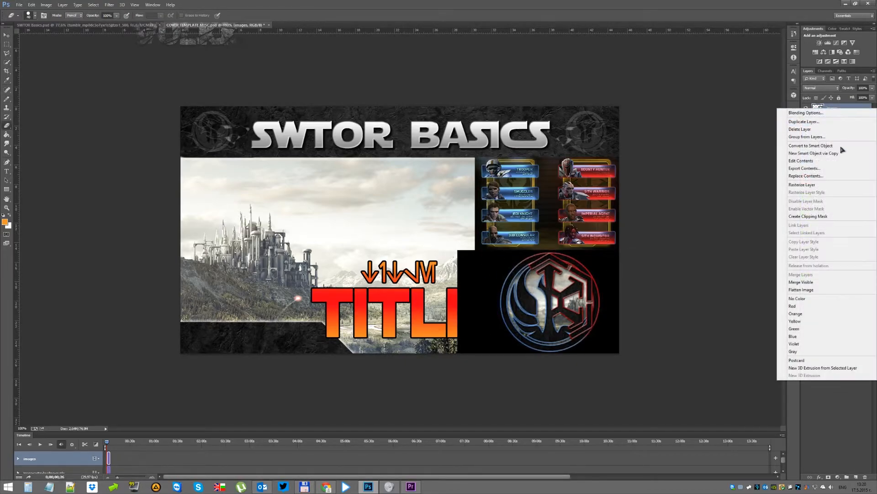
{"action": "left_click", "coordinate": [648, 4]}
{"action": "scroll", "coordinate": [569, 229], "scroll_direction": "down", "scroll_amount": 6}
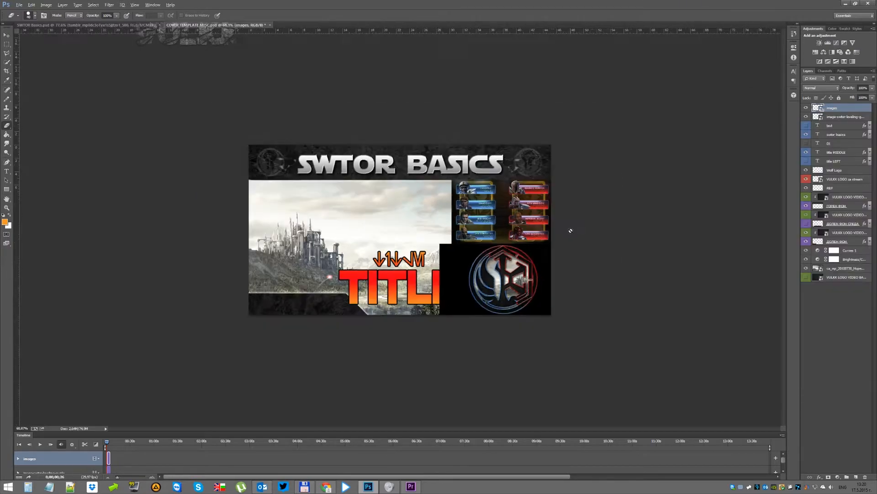
{"action": "scroll", "coordinate": [462, 240], "scroll_direction": "down", "scroll_amount": 4}
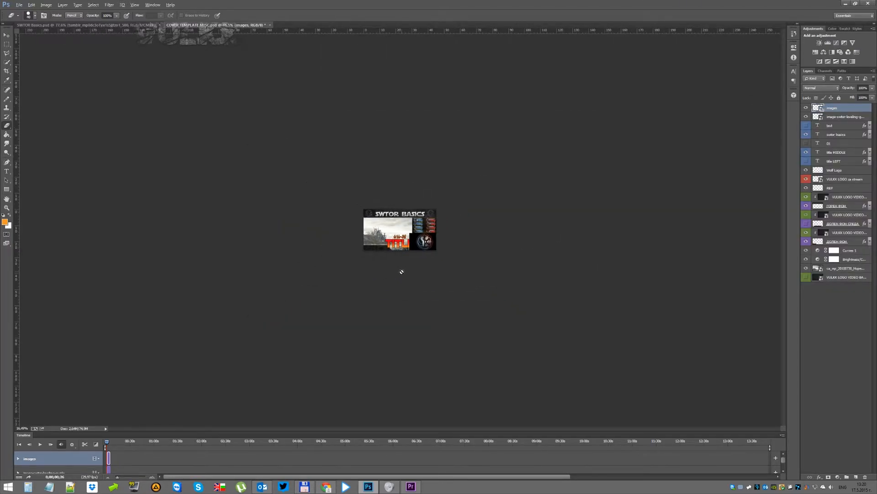
{"action": "scroll", "coordinate": [404, 265], "scroll_direction": "up", "scroll_amount": 10}
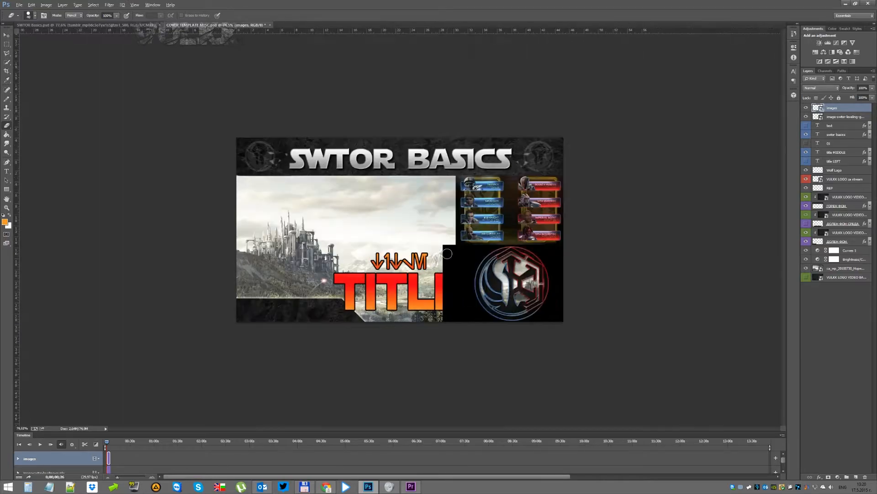
{"action": "key", "text": "alt"}
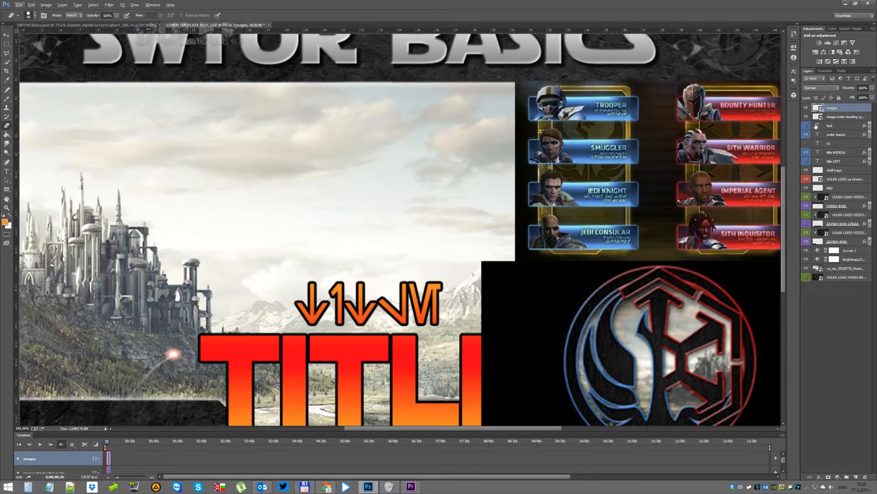
{"action": "right_click", "coordinate": [848, 108]}
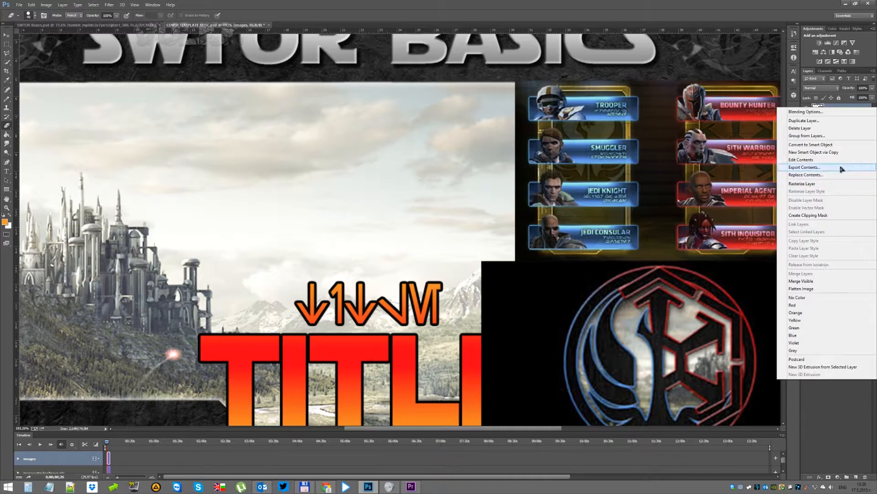
{"action": "left_click", "coordinate": [830, 184]}
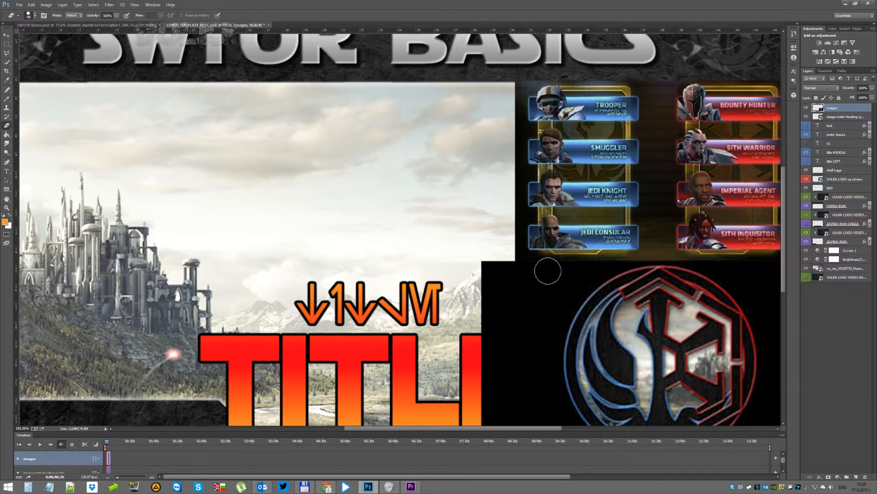
Step: Switch the eraser to Block mode and erase the emblem image's black overhang along the class image's left edge
{"action": "left_click", "coordinate": [74, 15]}
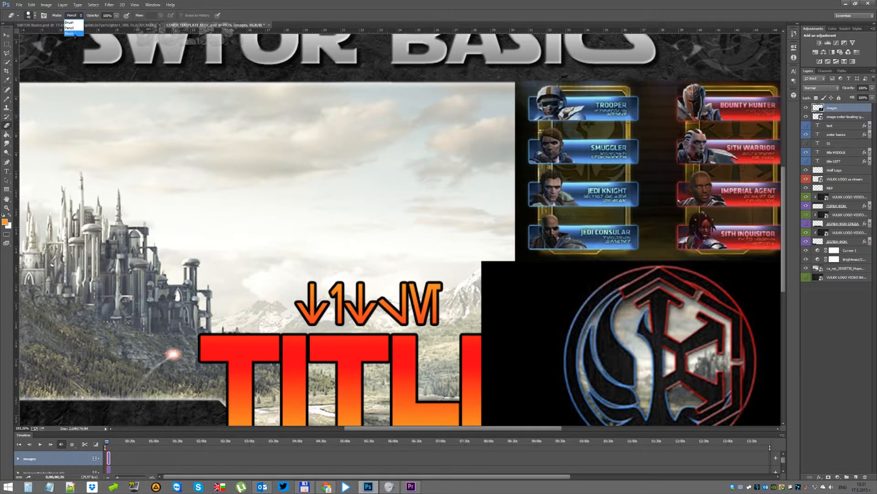
{"action": "left_click", "coordinate": [71, 33]}
{"action": "mouse_move", "coordinate": [521, 252]}
{"action": "left_mouse_down"}
{"action": "mouse_move", "coordinate": [489, 214]}
{"action": "mouse_move", "coordinate": [485, 417]}
{"action": "left_mouse_up"}
{"action": "left_click_drag", "start_coordinate": [487, 417], "coordinate": [488, 66]}
{"action": "left_click_drag", "start_coordinate": [509, 113], "coordinate": [503, 339]}
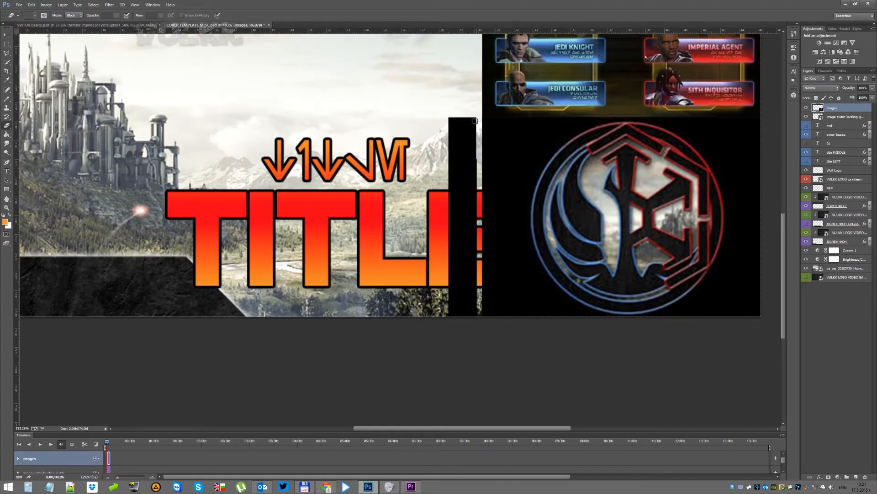
{"action": "mouse_move", "coordinate": [478, 149]}
{"action": "left_mouse_down"}
{"action": "mouse_move", "coordinate": [479, 322]}
{"action": "mouse_move", "coordinate": [477, 273]}
{"action": "left_mouse_up"}
{"action": "mouse_move", "coordinate": [475, 190]}
{"action": "left_mouse_down"}
{"action": "mouse_move", "coordinate": [482, 241]}
{"action": "mouse_move", "coordinate": [474, 115]}
{"action": "mouse_move", "coordinate": [475, 176]}
{"action": "left_mouse_up"}
Step: Return the eraser to Pencil mode and erase the remaining black strip left of the emblem so TITLE is uncovered
{"action": "left_click", "coordinate": [80, 15]}
{"action": "left_click", "coordinate": [77, 22]}
{"action": "left_click", "coordinate": [83, 31]}
{"action": "mouse_move", "coordinate": [442, 126]}
{"action": "left_mouse_down"}
{"action": "mouse_move", "coordinate": [460, 125]}
{"action": "mouse_move", "coordinate": [462, 133]}
{"action": "mouse_move", "coordinate": [471, 316]}
{"action": "mouse_move", "coordinate": [452, 315]}
{"action": "mouse_move", "coordinate": [452, 132]}
{"action": "mouse_move", "coordinate": [440, 205]}
{"action": "left_mouse_up"}
{"action": "scroll", "coordinate": [440, 206], "scroll_direction": "down", "scroll_amount": 5}
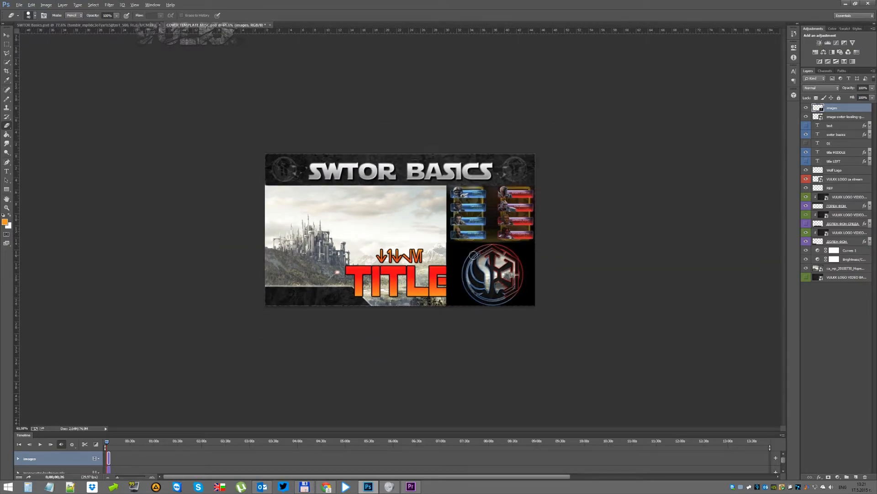
{"action": "scroll", "coordinate": [464, 230], "scroll_direction": "up", "scroll_amount": 3}
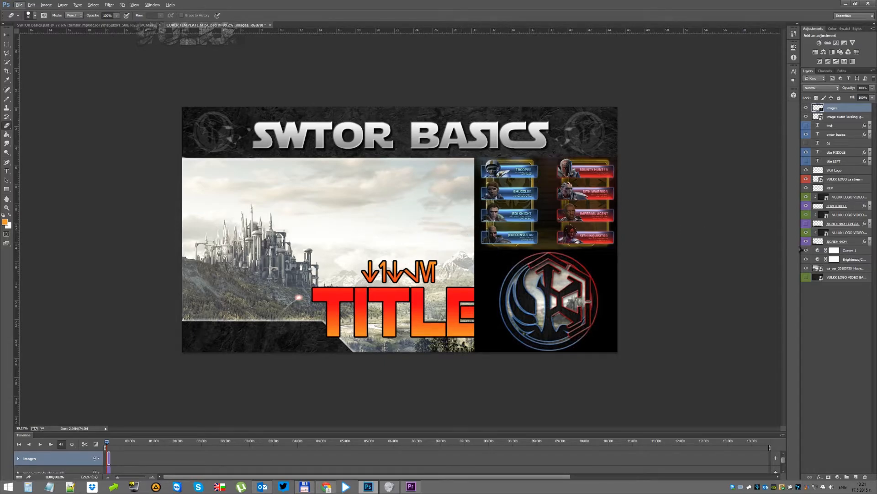
Step: Check the hidden 01 and text layers by toggling their visibility, and delete both
{"action": "left_click", "coordinate": [823, 145]}
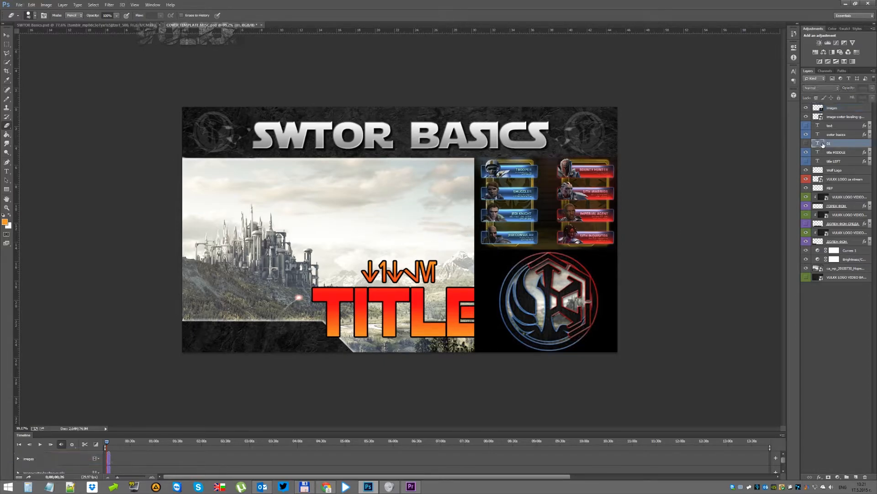
{"action": "left_click", "coordinate": [806, 143]}
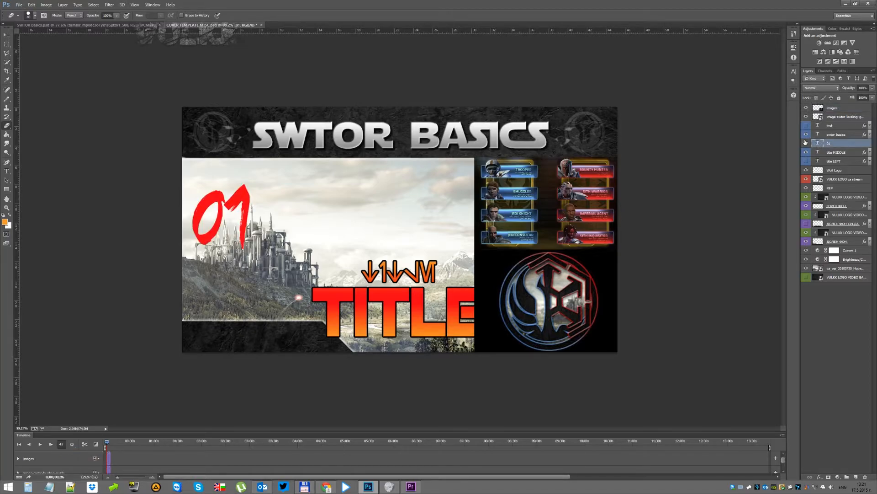
{"action": "left_click", "coordinate": [805, 143]}
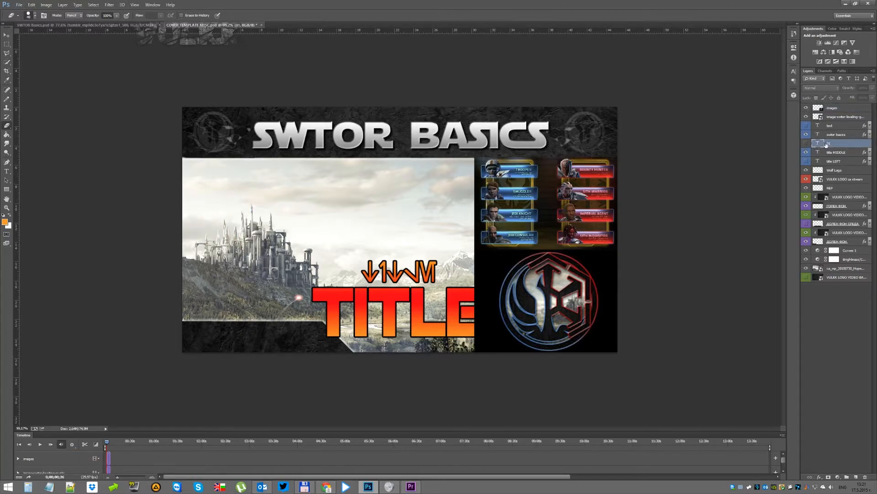
{"action": "key", "text": "Delete"}
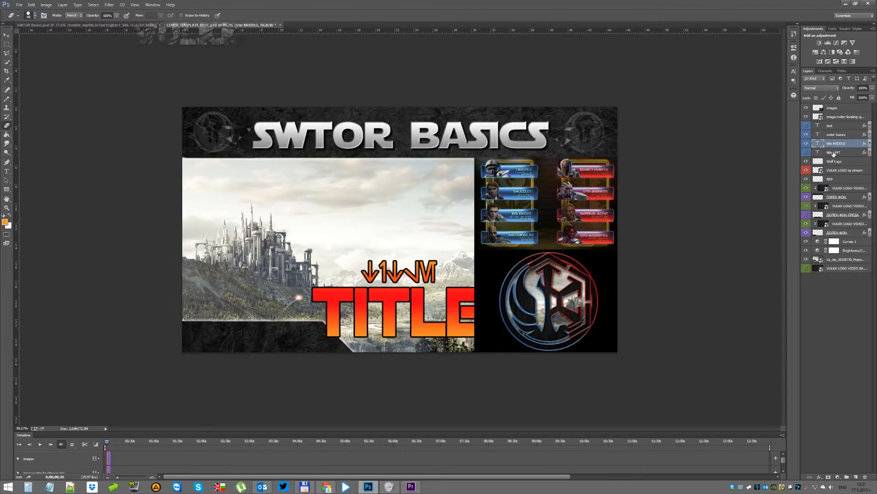
{"action": "left_click", "coordinate": [825, 127]}
{"action": "left_click", "coordinate": [806, 126]}
{"action": "left_click", "coordinate": [807, 126]}
{"action": "key", "text": "Delete"}
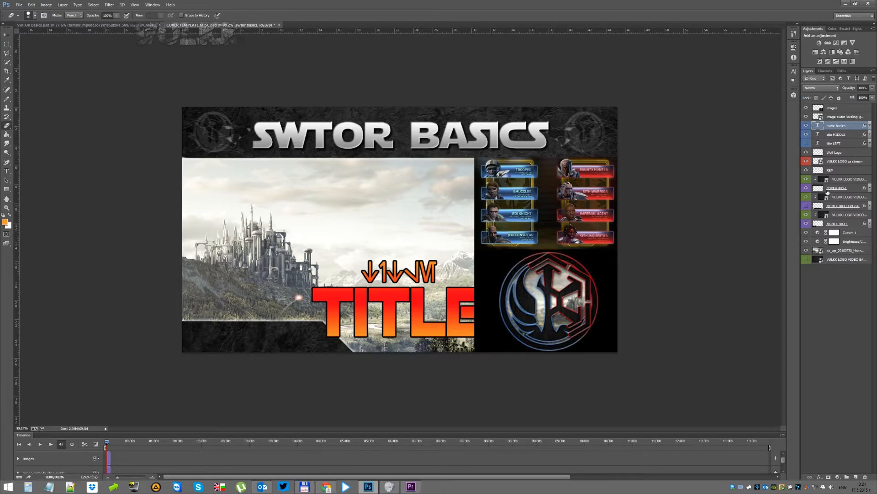
Step: Delete the hidden ДОЛЕН ФОН СРЕДА layer and the VULKK LOGO VIDEO BACKGROUND copy layer above it
{"action": "left_click", "coordinate": [834, 207]}
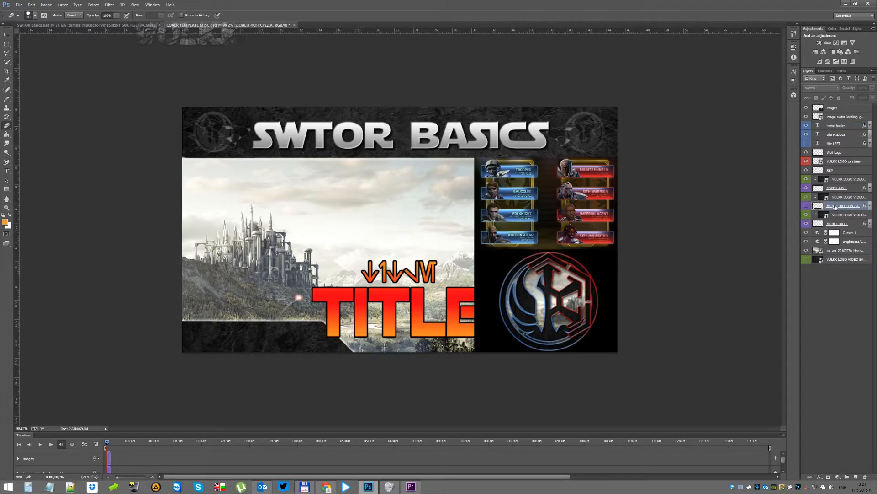
{"action": "key", "text": "Delete"}
{"action": "left_click", "coordinate": [839, 198]}
{"action": "key", "text": "Delete"}
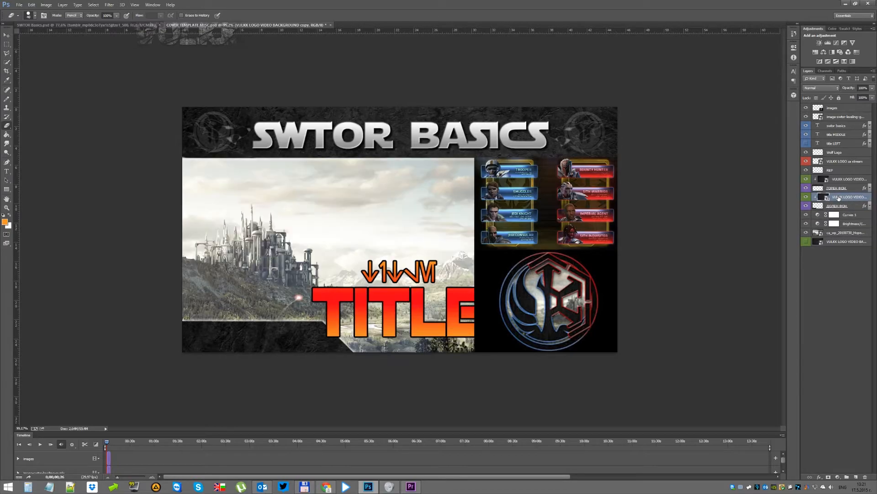
Step: Show the title LEFT layer and delete the title MIDDLE layer
{"action": "left_click", "coordinate": [836, 135]}
{"action": "left_click", "coordinate": [806, 143]}
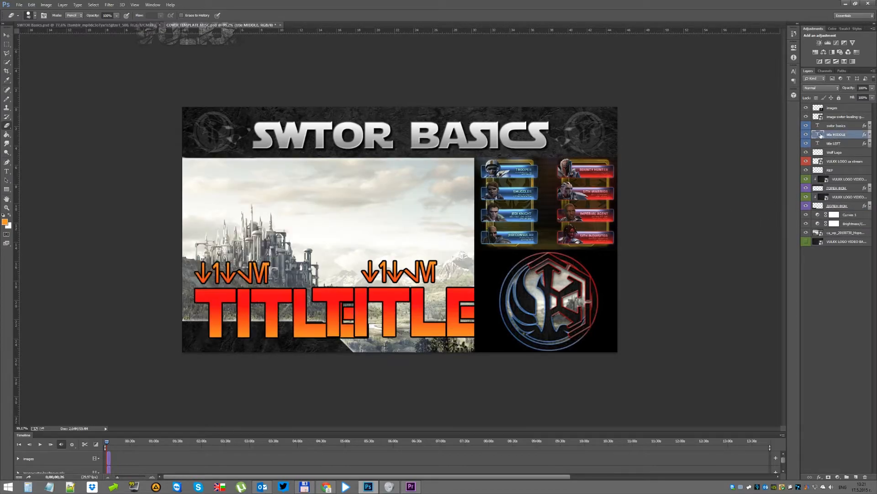
{"action": "key", "text": "Delete"}
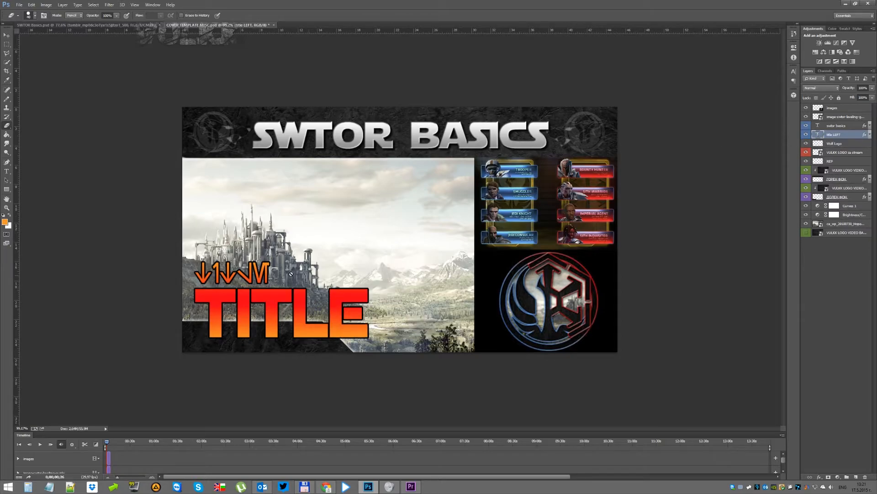
{"action": "key", "text": "t"}
{"action": "left_click", "coordinate": [268, 294]}
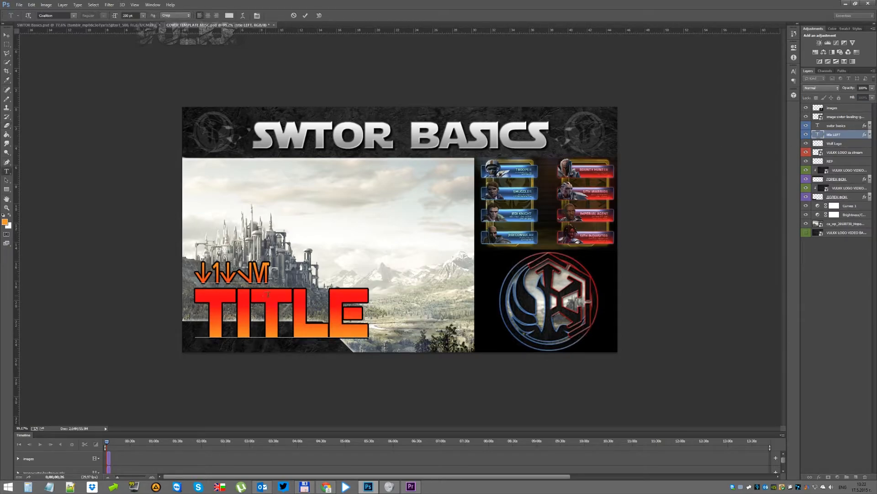
{"action": "key", "text": "Escape"}
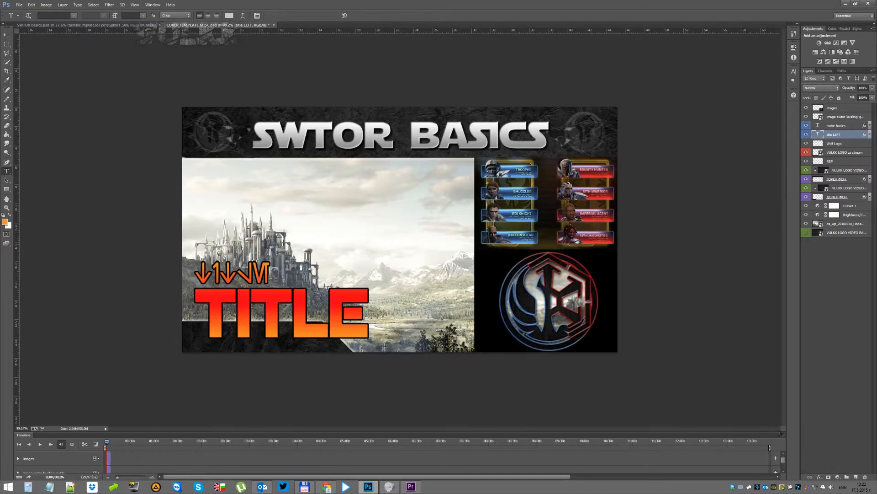
Step: Add a new layer and draw a straight orange vertical line along the left edge of the class and emblem images
{"action": "left_click", "coordinate": [856, 476]}
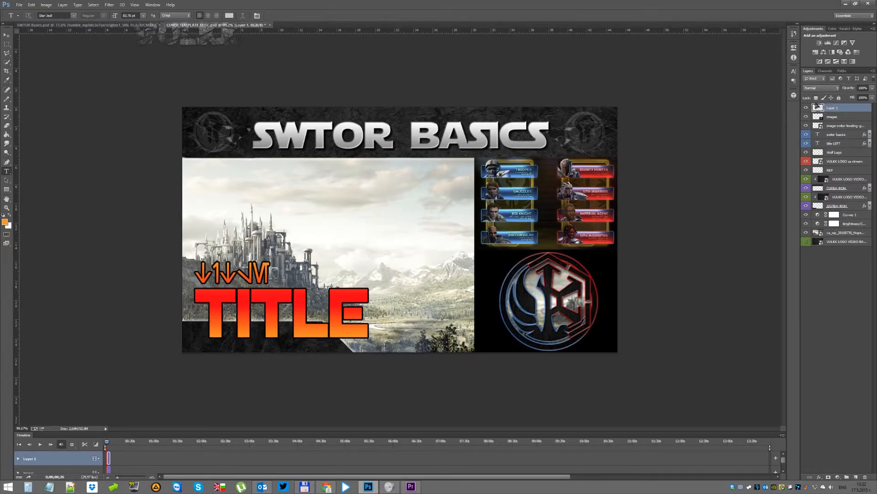
{"action": "key", "text": "b"}
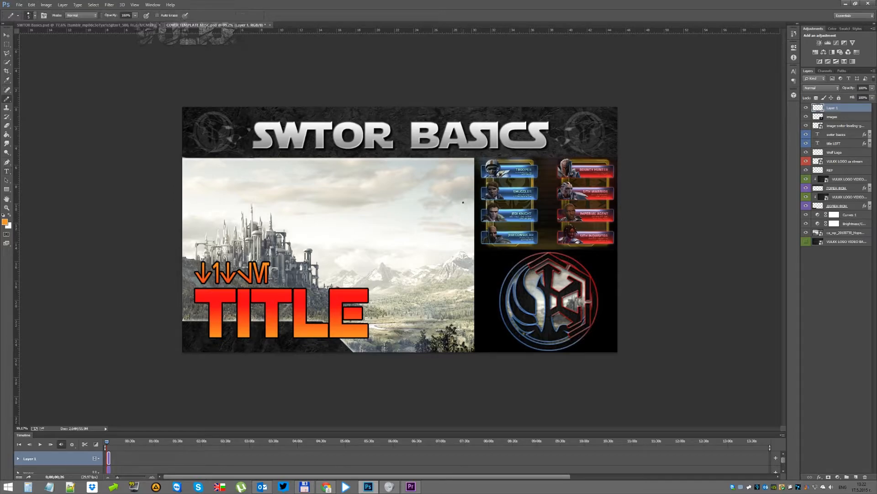
{"action": "left_click_drag", "start_coordinate": [475, 158], "coordinate": [466, 353]}
{"action": "scroll", "coordinate": [562, 258], "scroll_direction": "up", "scroll_amount": 6}
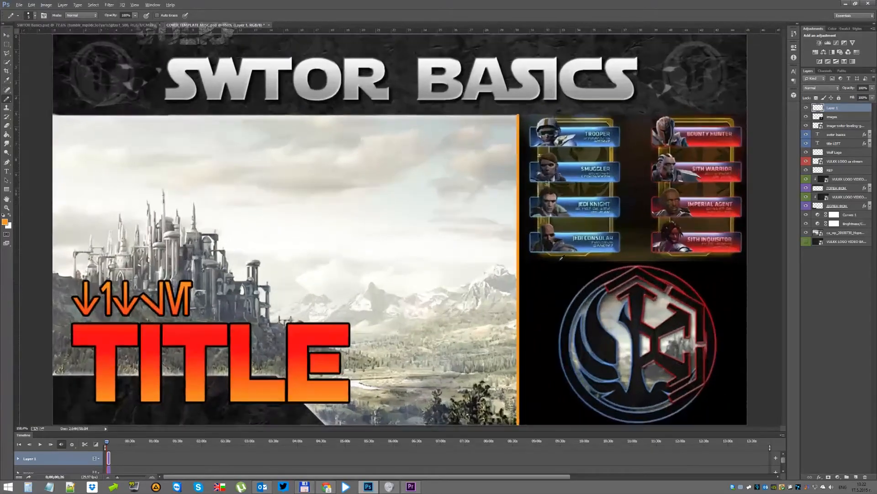
Step: Draw a straight orange horizontal line between the class image and the emblem image, from the vertical line to the cover's right edge
{"action": "left_click_drag", "start_coordinate": [596, 258], "coordinate": [517, 257]}
{"action": "left_click_drag", "start_coordinate": [433, 260], "coordinate": [728, 266]}
{"action": "scroll", "coordinate": [596, 305], "scroll_direction": "down", "scroll_amount": 6}
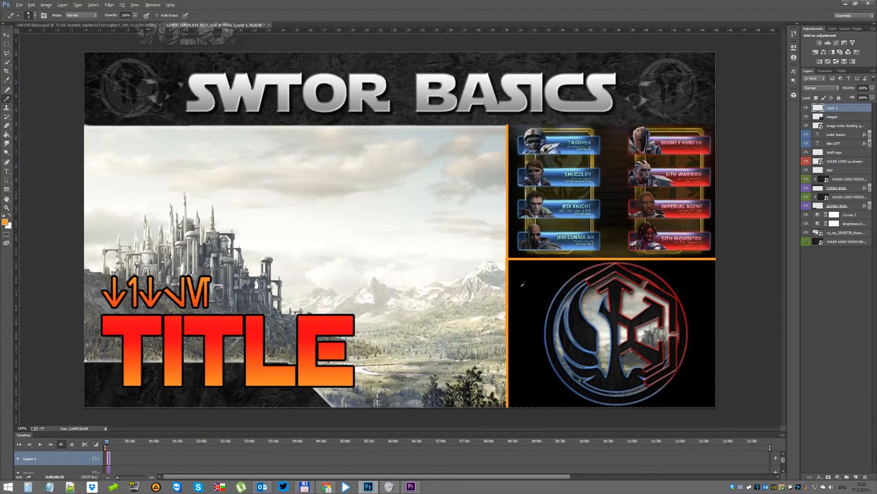
{"action": "scroll", "coordinate": [526, 254], "scroll_direction": "up", "scroll_amount": 10}
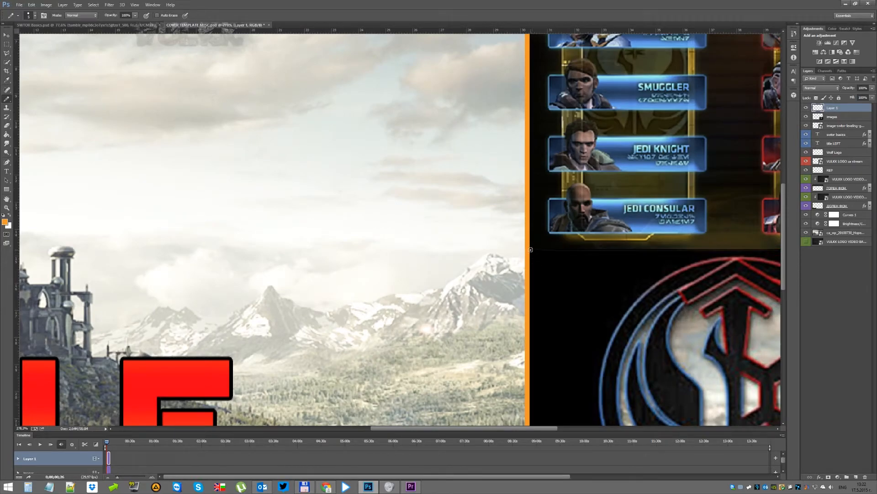
{"action": "left_click_drag", "start_coordinate": [531, 249], "coordinate": [669, 249]}
{"action": "scroll", "coordinate": [517, 293], "scroll_direction": "down", "scroll_amount": 5}
{"action": "key", "text": "alt"}
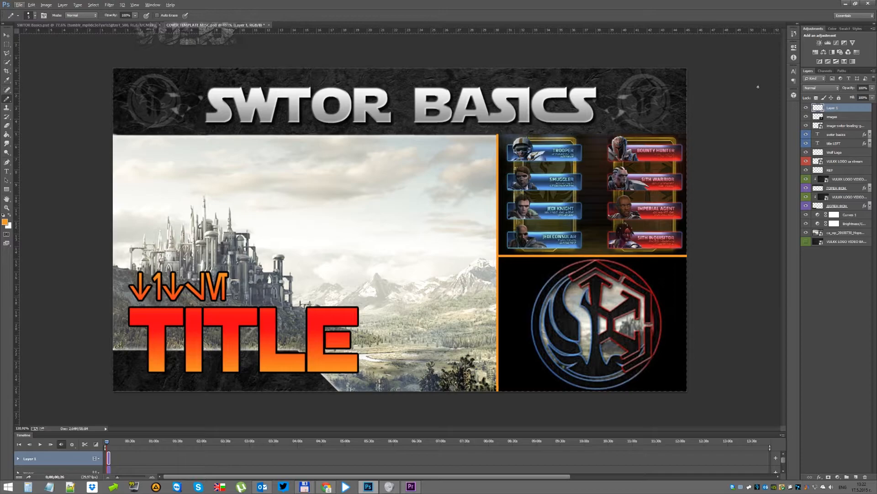
Step: Move Layer 1, the images layer and the class image layer together beneath the ДОЛЕН ФОН frame layer
{"action": "scroll", "coordinate": [473, 134], "scroll_direction": "up", "scroll_amount": 5}
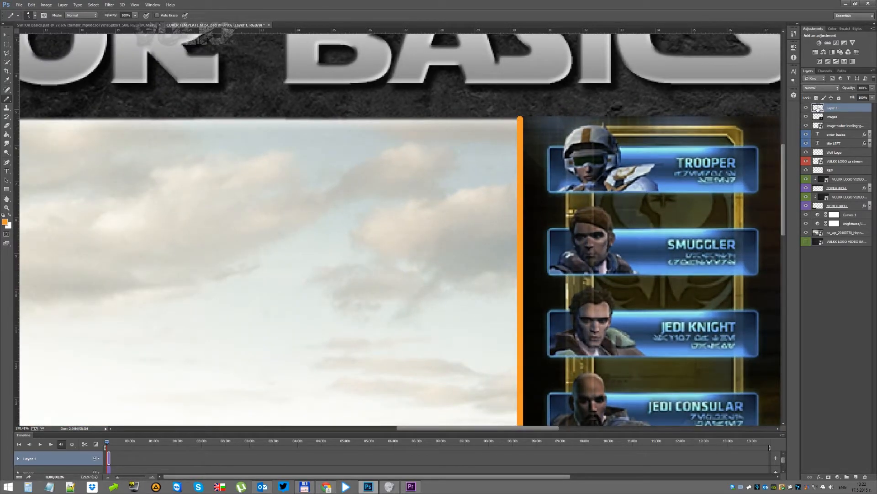
{"action": "left_click", "coordinate": [819, 124], "text": "shift"}
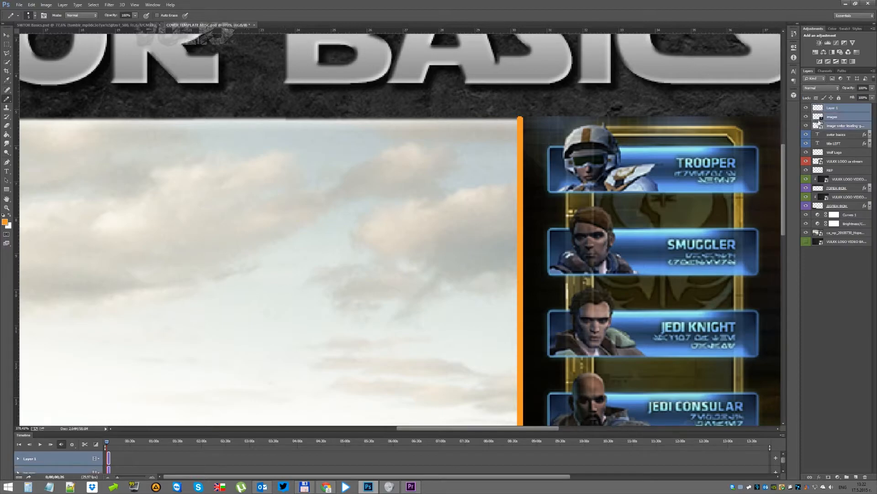
{"action": "left_click_drag", "start_coordinate": [819, 125], "coordinate": [818, 211]}
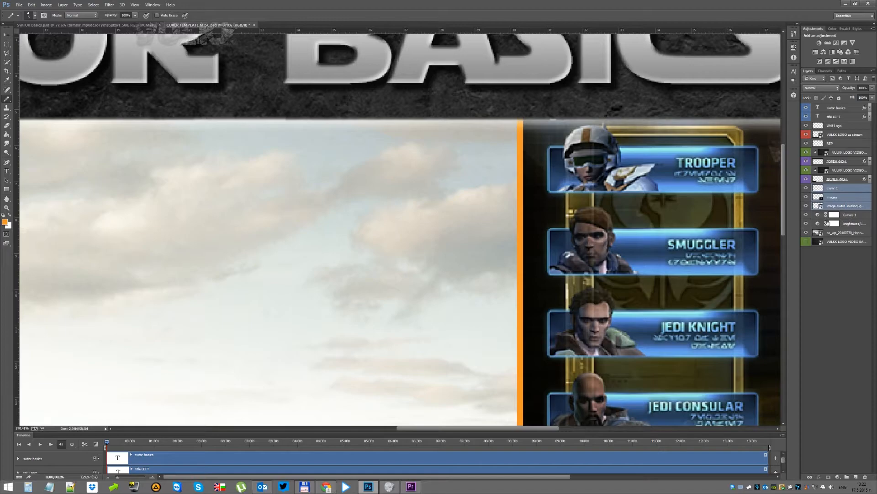
{"action": "scroll", "coordinate": [580, 245], "scroll_direction": "down", "scroll_amount": 6}
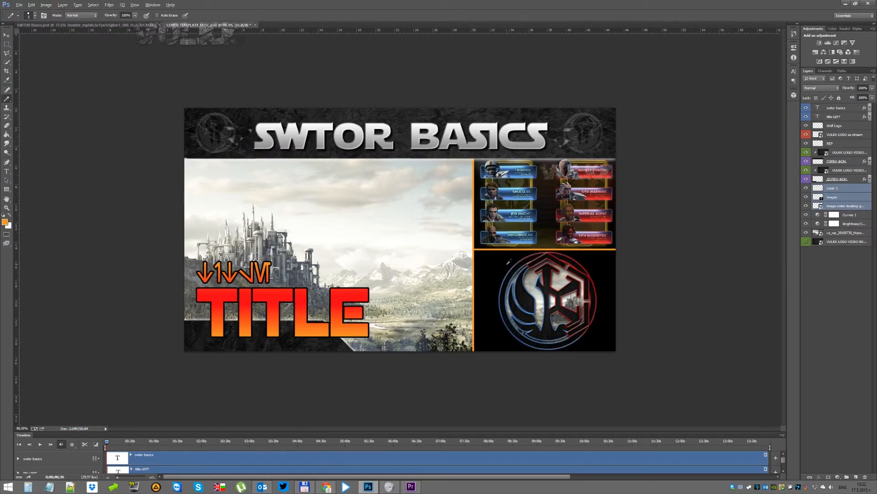
Step: Move the same three layers below the Curves 1 and Brightness/Contrast adjustment layers and deselect them
{"action": "scroll", "coordinate": [508, 262], "scroll_direction": "up", "scroll_amount": 1}
{"action": "left_click_drag", "start_coordinate": [818, 196], "coordinate": [829, 231]}
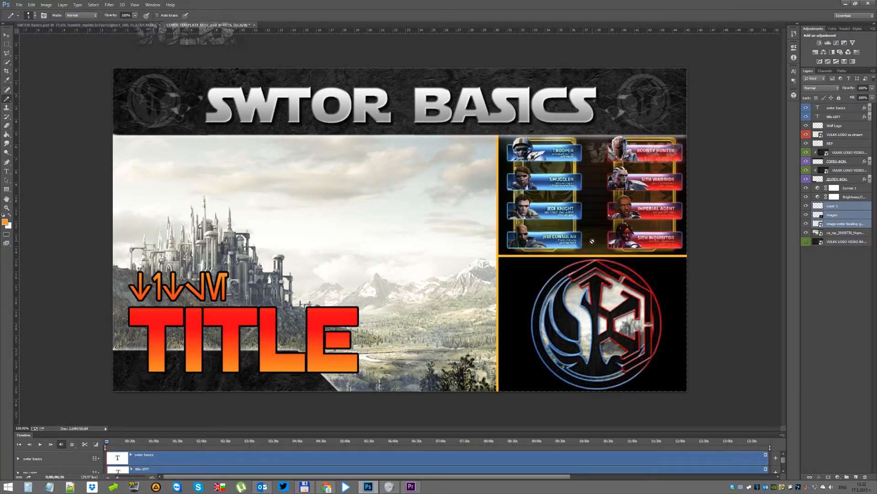
{"action": "scroll", "coordinate": [544, 232], "scroll_direction": "down", "scroll_amount": 1}
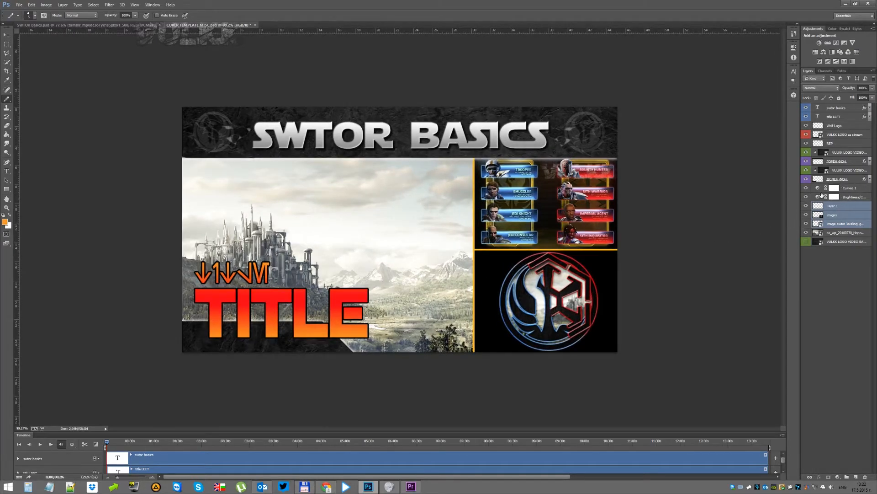
{"action": "left_click", "coordinate": [821, 277]}
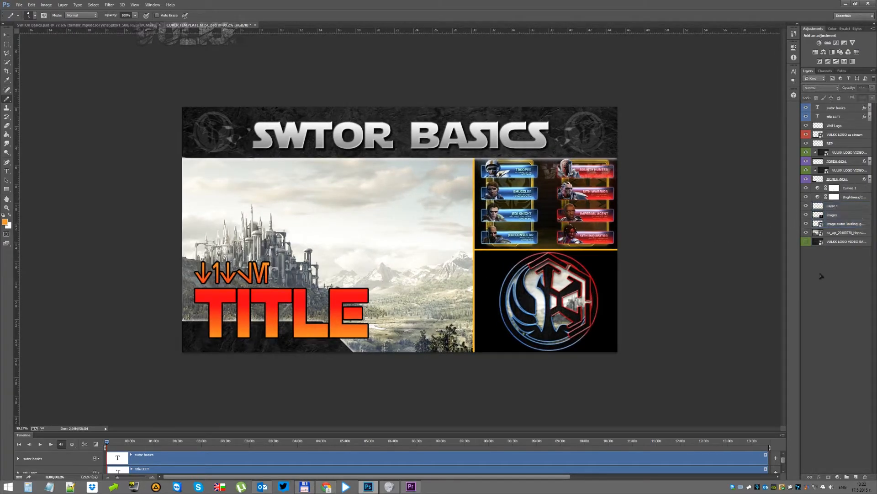
{"action": "left_click", "coordinate": [808, 242]}
Step: Place the lying Homer Simpson picture on the cover, flip it horizontally and position it in the lower left corner over TITLE
{"action": "left_click_drag", "start_coordinate": [820, 328], "coordinate": [353, 276]}
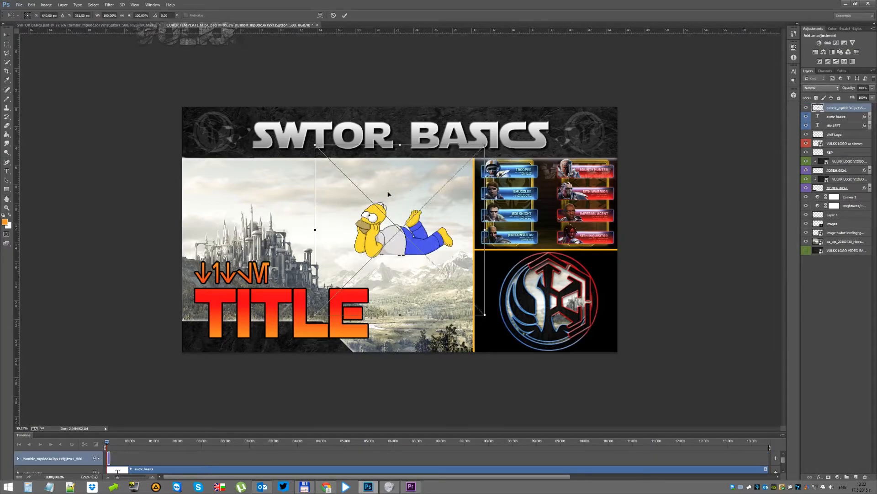
{"action": "right_click", "coordinate": [414, 180]}
{"action": "left_click", "coordinate": [446, 271]}
{"action": "left_click_drag", "start_coordinate": [421, 205], "coordinate": [264, 294]}
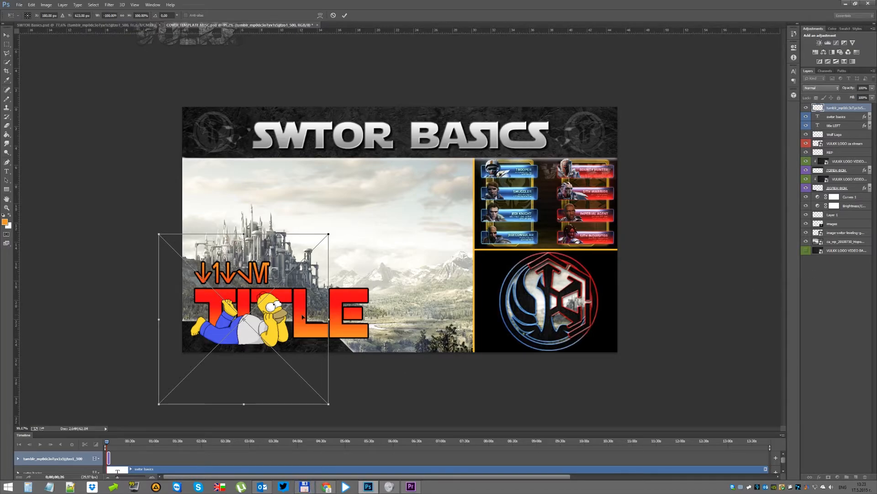
{"action": "left_click_drag", "start_coordinate": [303, 315], "coordinate": [303, 314]}
{"action": "key", "text": "Return"}
Step: Switch to SWTOR Basics.psd and show the character settings of its topic-list text in the title MIDDLE layer
{"action": "key", "text": "b"}
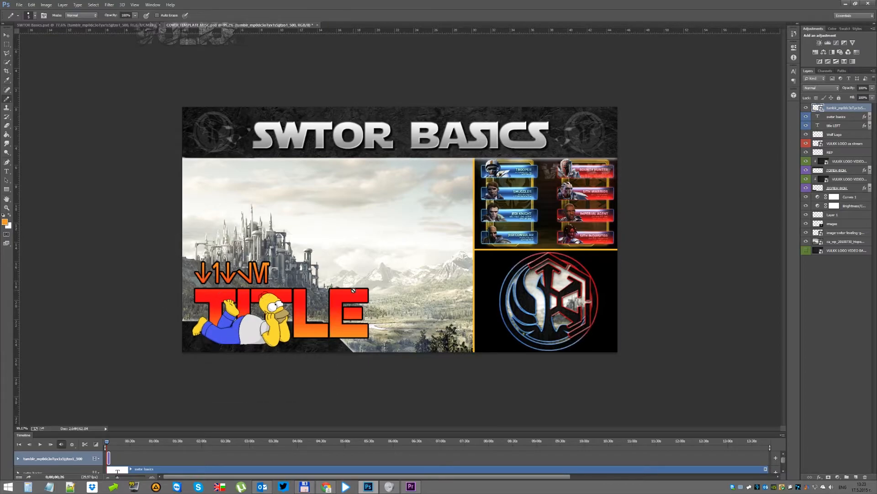
{"action": "key", "text": "t"}
{"action": "left_click", "coordinate": [344, 293]}
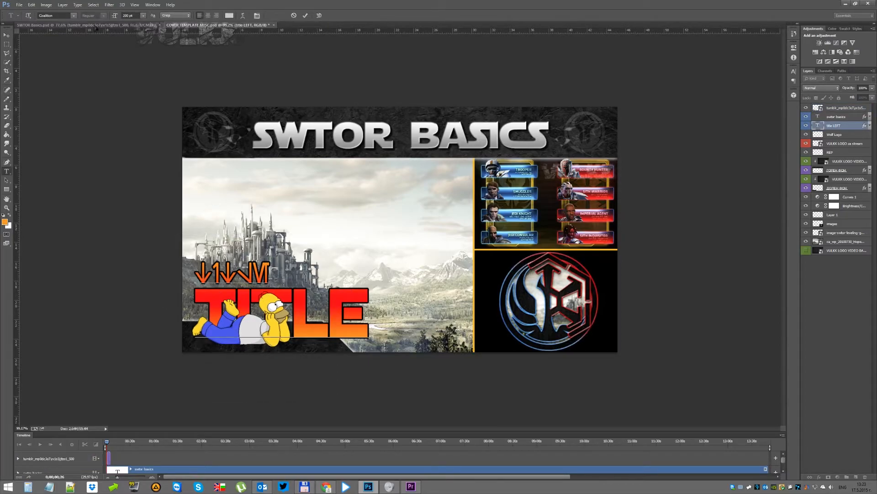
{"action": "left_click", "coordinate": [59, 25]}
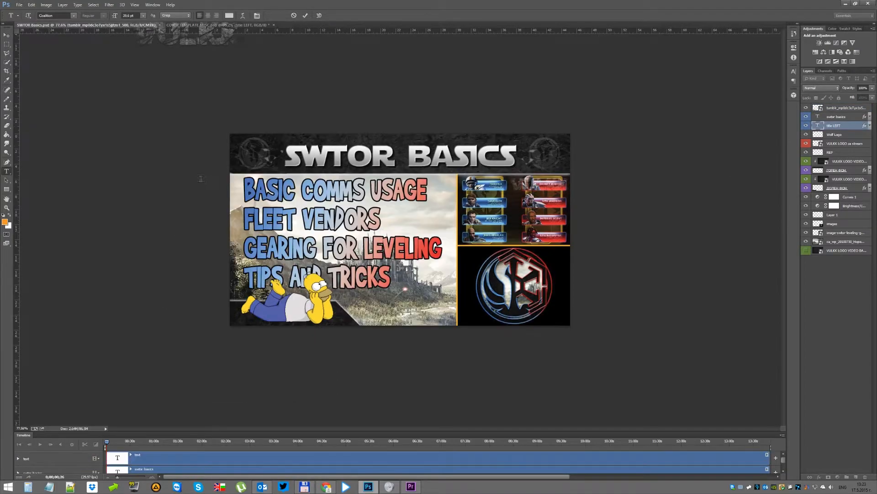
{"action": "left_click", "coordinate": [307, 191]}
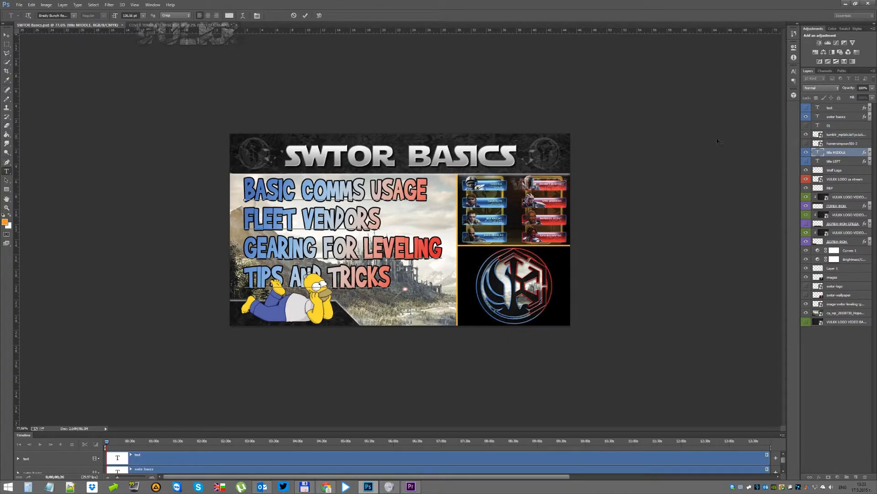
{"action": "key", "text": "ctrl+t"}
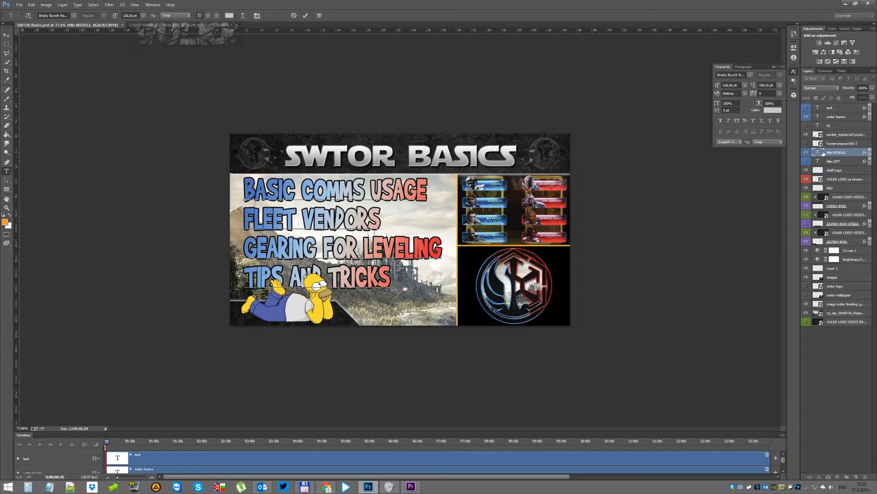
Step: Expand the title MIDDLE layer's effects in SWTOR Basics.psd and inspect its Gradient Overlay settings and text font
{"action": "double_click", "coordinate": [818, 152]}
{"action": "left_click", "coordinate": [870, 153]}
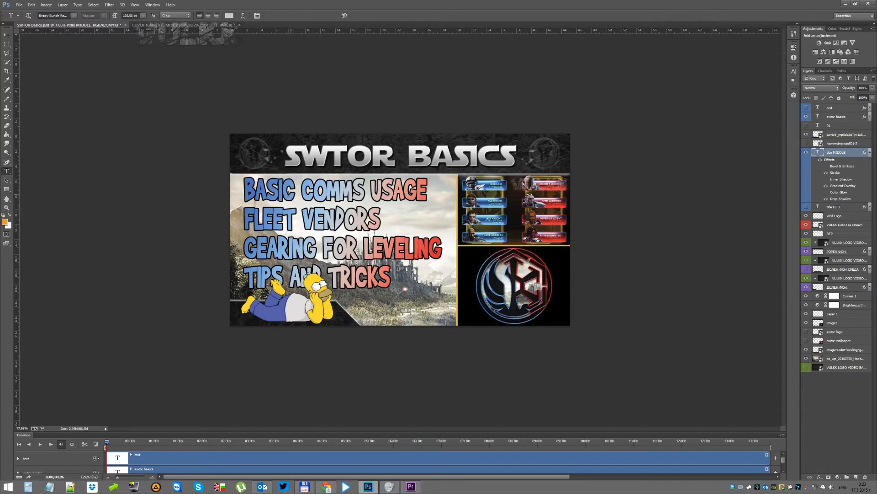
{"action": "double_click", "coordinate": [845, 186]}
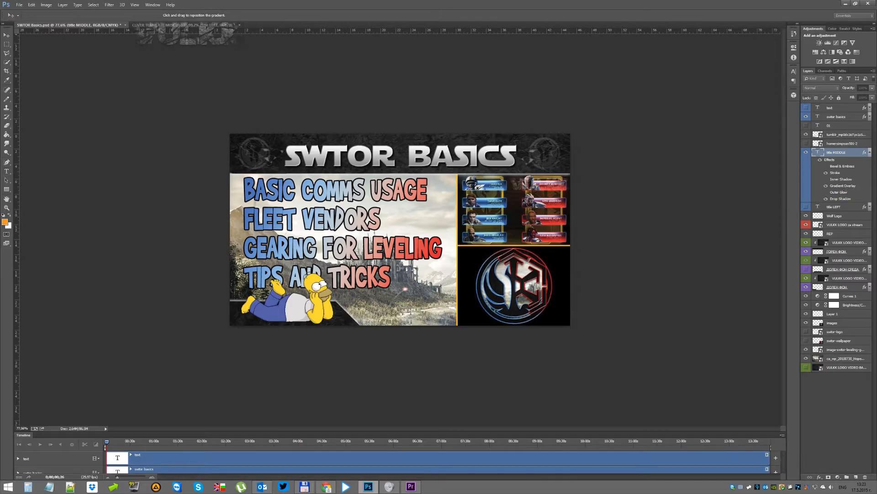
{"action": "left_click", "coordinate": [557, 192]}
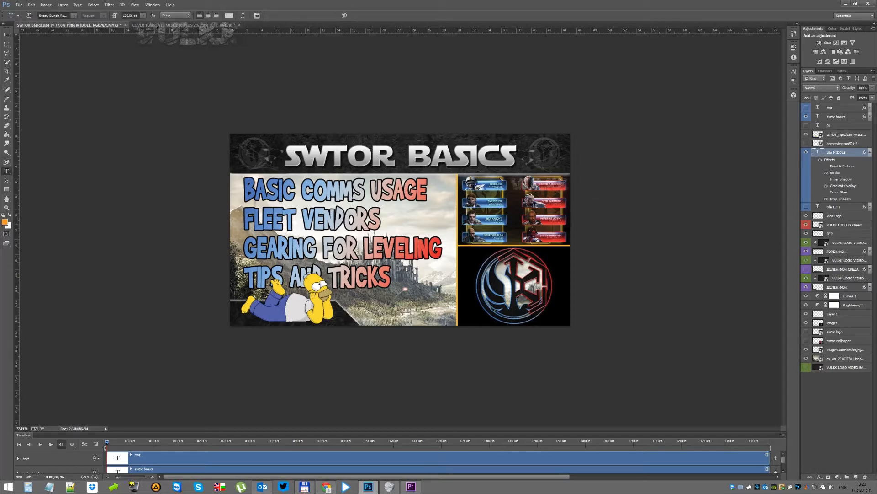
{"action": "left_click", "coordinate": [46, 17]}
Step: Switch to COVER TEMPLATE MISC and delete the small symbol line above TITLE in the title LEFT layer
{"action": "left_click", "coordinate": [155, 26]}
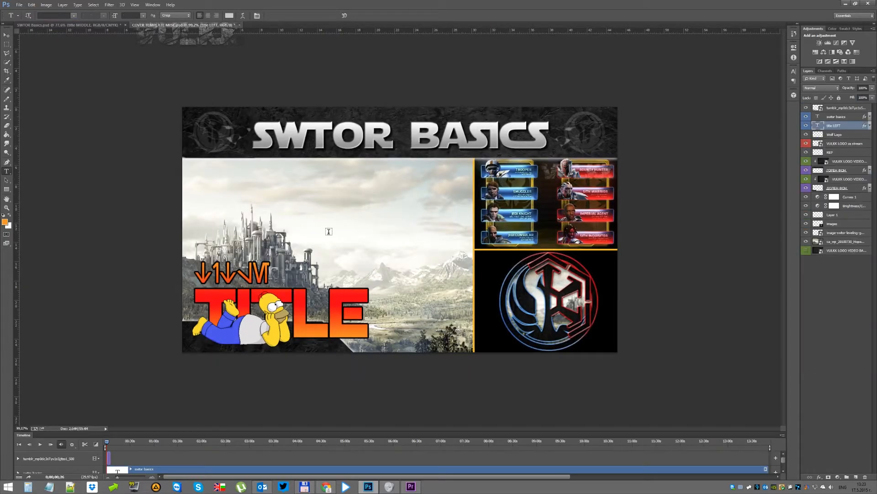
{"action": "left_click", "coordinate": [361, 313]}
{"action": "double_click", "coordinate": [273, 272]}
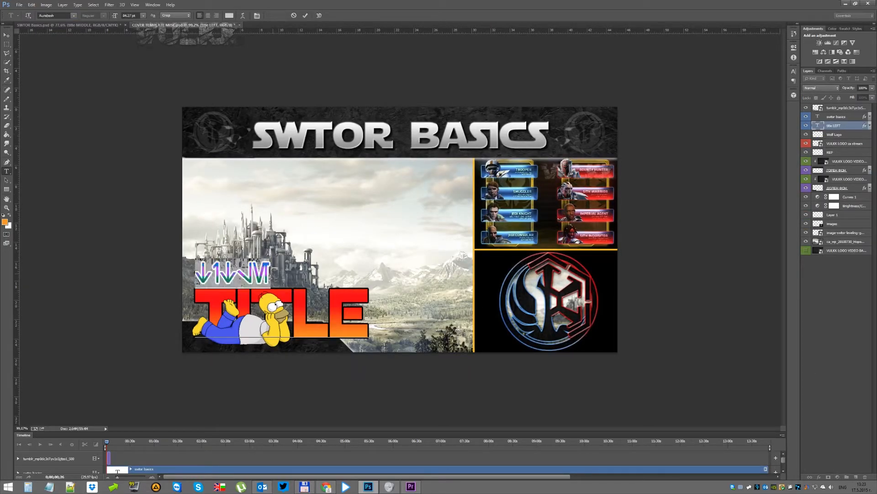
{"action": "key", "text": "BackSpace"}
{"action": "key", "text": "Delete"}
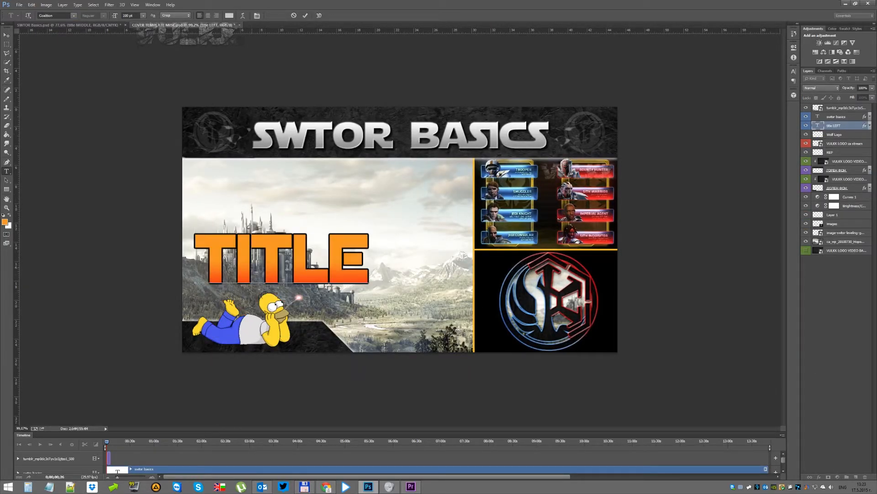
Step: Change the font of the TITLE text to the Brady Bunch typeface
{"action": "key", "text": "ctrl+a"}
{"action": "left_click", "coordinate": [49, 16]}
{"action": "left_click", "coordinate": [49, 14]}
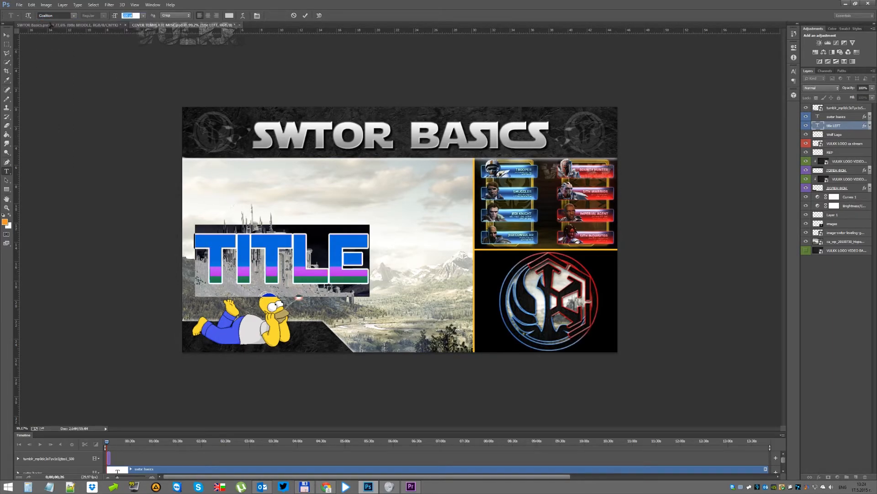
{"action": "type", "text": "b"}
{"action": "key", "text": "Tab"}
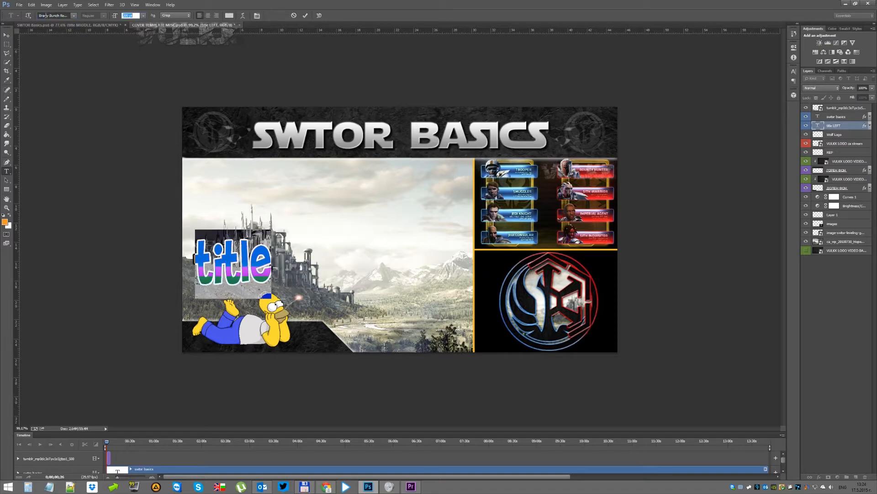
Step: Check the topic list in SWTOR Basics.psd and replace the title with the lines "Basic Comms usage", "fleet vendors" and "gear for leveling"
{"action": "double_click", "coordinate": [228, 259]}
{"action": "left_click", "coordinate": [95, 26]}
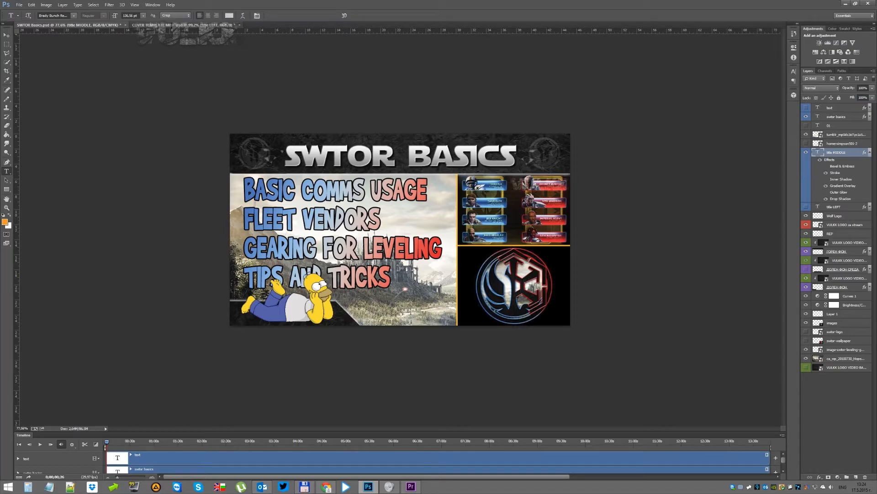
{"action": "left_click", "coordinate": [171, 26]}
{"action": "double_click", "coordinate": [244, 245]}
{"action": "type", "text": "Bas"}
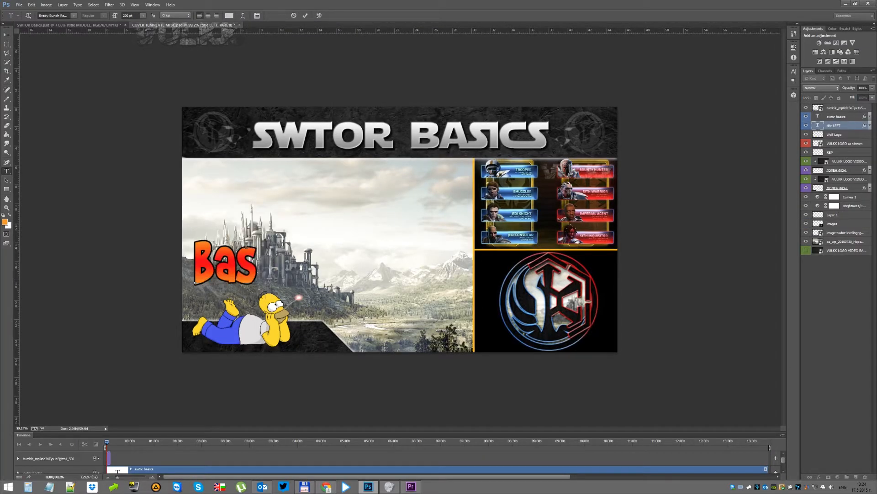
{"action": "type", "text": "ic Comms usa"}
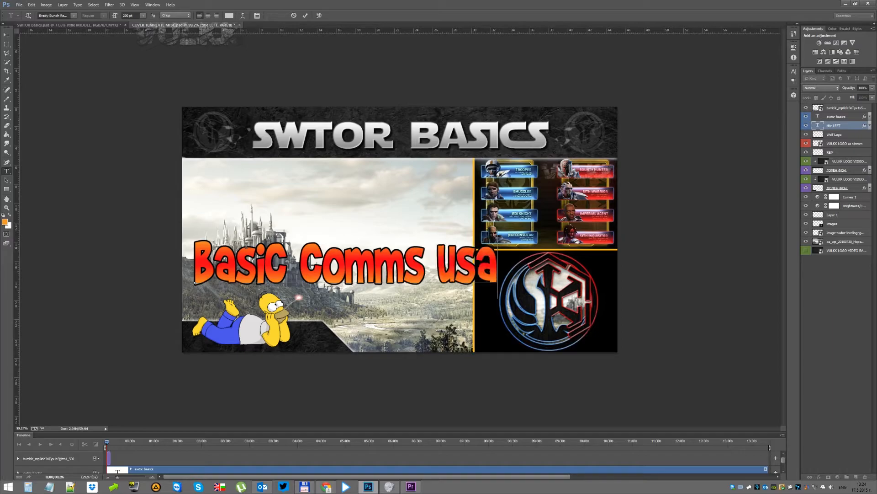
{"action": "type", "text": "ge fleet"}
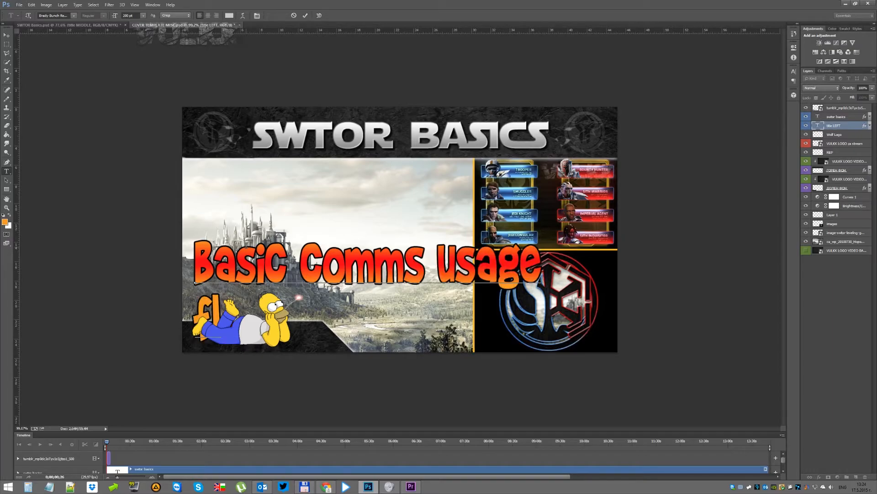
{"action": "type", "text": " vendo"}
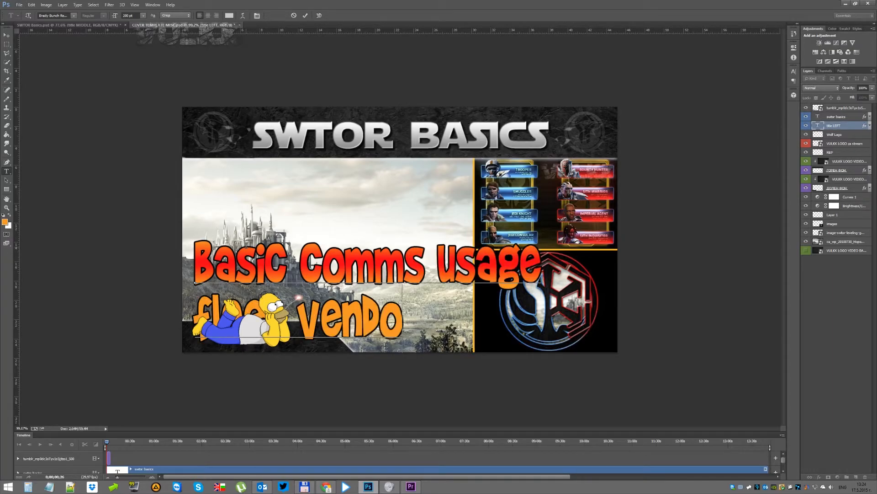
{"action": "type", "text": "rs gear for l"}
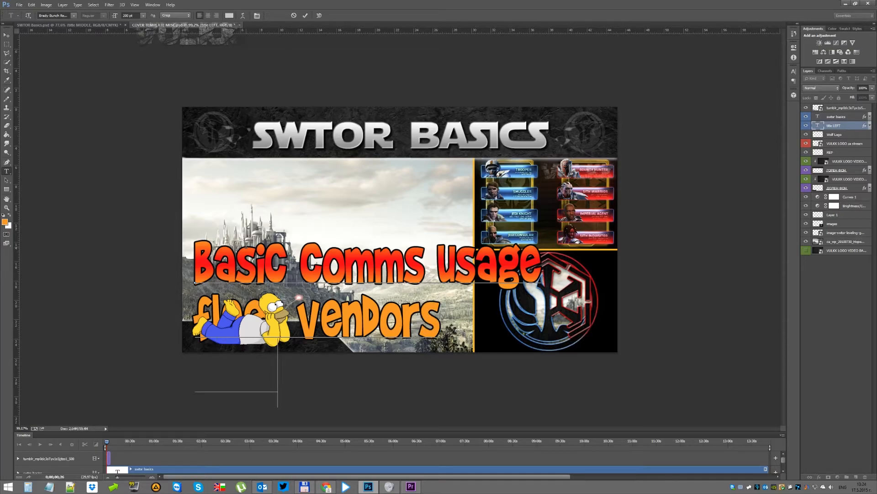
{"action": "type", "text": "eveling"}
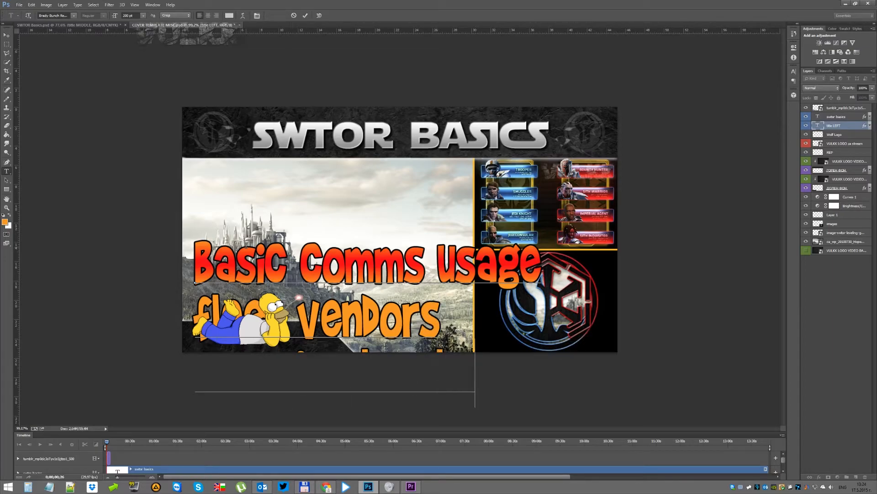
Step: Add a fourth line reading "tips and trricks" below the leveling line
{"action": "key", "text": "Return"}
{"action": "type", "text": "what to buy"}
{"action": "key", "text": "BackSpace"}
{"action": "type", "text": "nions"}
Step: Scale the topic text down to about 70.5% and position it over the landscape between the header and the orange divider
{"action": "left_click", "coordinate": [6, 34]}
{"action": "key", "text": "ctrl+t"}
{"action": "left_click_drag", "start_coordinate": [453, 319], "coordinate": [450, 253]}
{"action": "left_click_drag", "start_coordinate": [540, 394], "coordinate": [513, 343]}
{"action": "left_click_drag", "start_coordinate": [435, 289], "coordinate": [405, 256]}
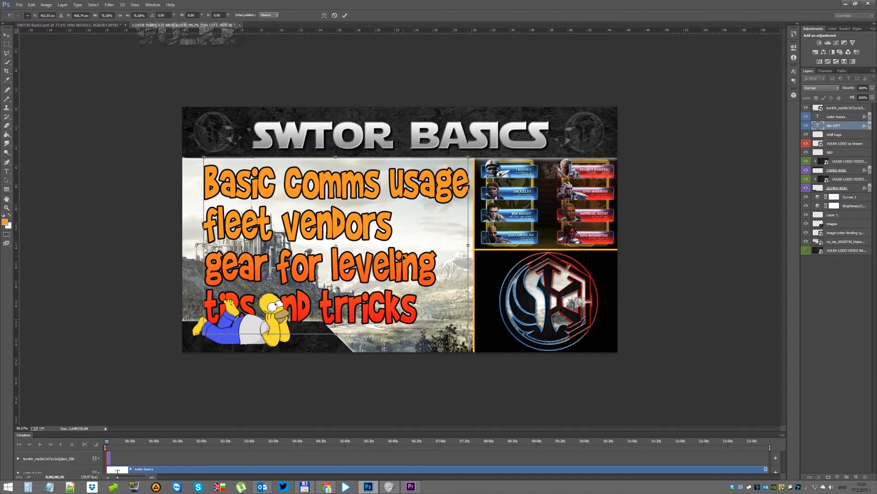
{"action": "left_click_drag", "start_coordinate": [468, 334], "coordinate": [458, 314]}
{"action": "left_click_drag", "start_coordinate": [406, 249], "coordinate": [381, 245]}
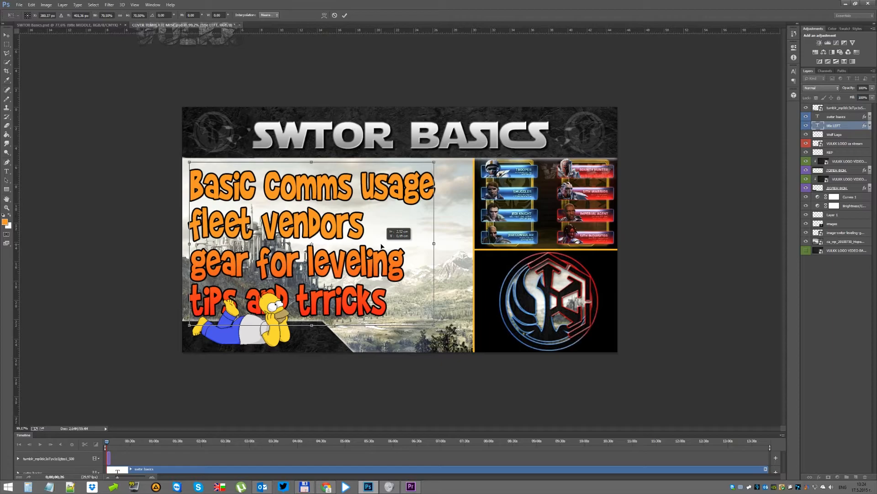
{"action": "left_click_drag", "start_coordinate": [382, 246], "coordinate": [381, 246]}
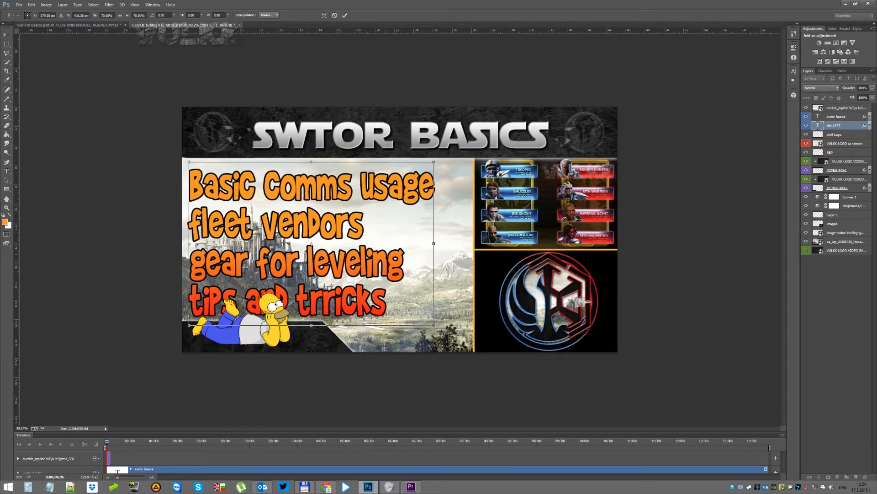
{"action": "key", "text": "Return"}
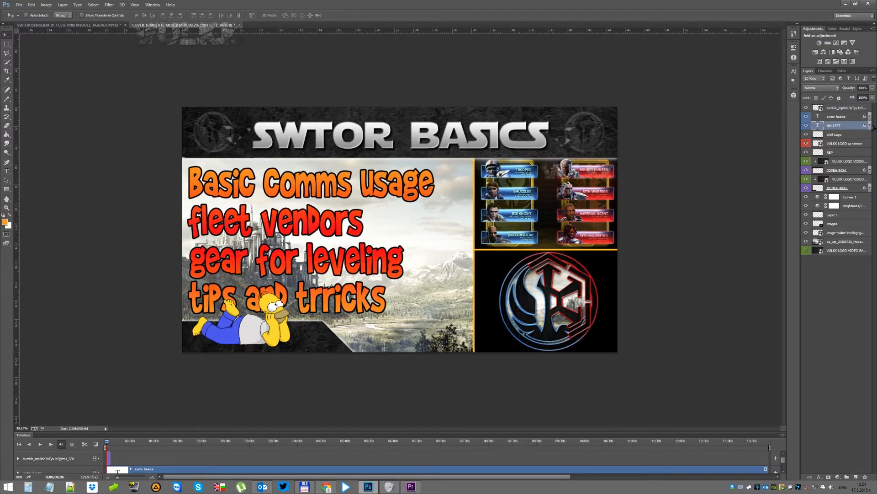
Step: Compare the topic text with the one in SWTOR Basics.psd and replace the first letters of "fleet" and "gear" with a capital F
{"action": "left_click", "coordinate": [103, 26]}
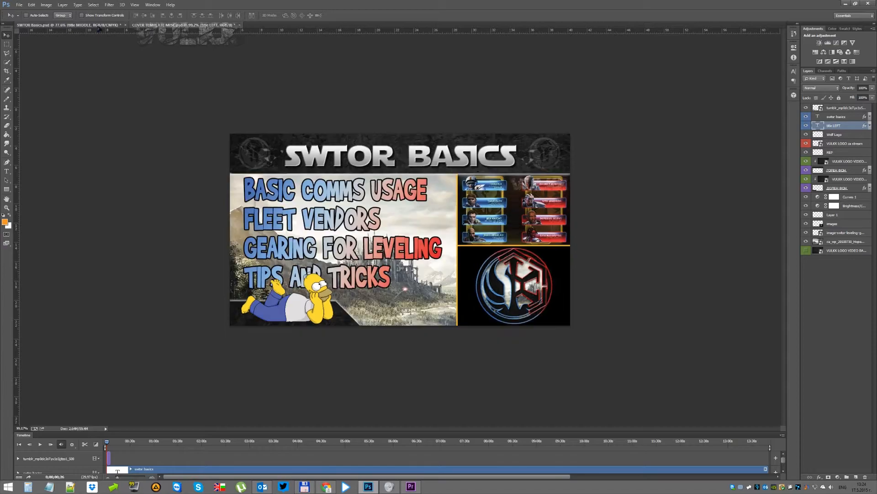
{"action": "left_click", "coordinate": [166, 25]}
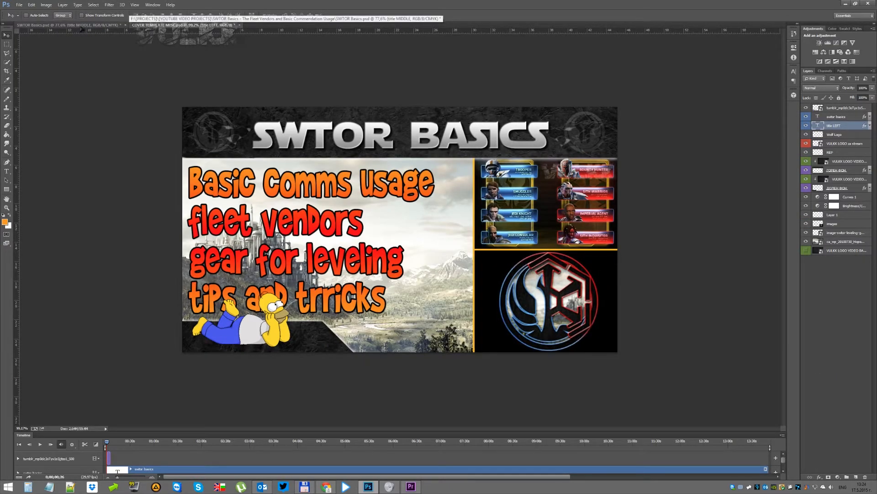
{"action": "left_click", "coordinate": [103, 25]}
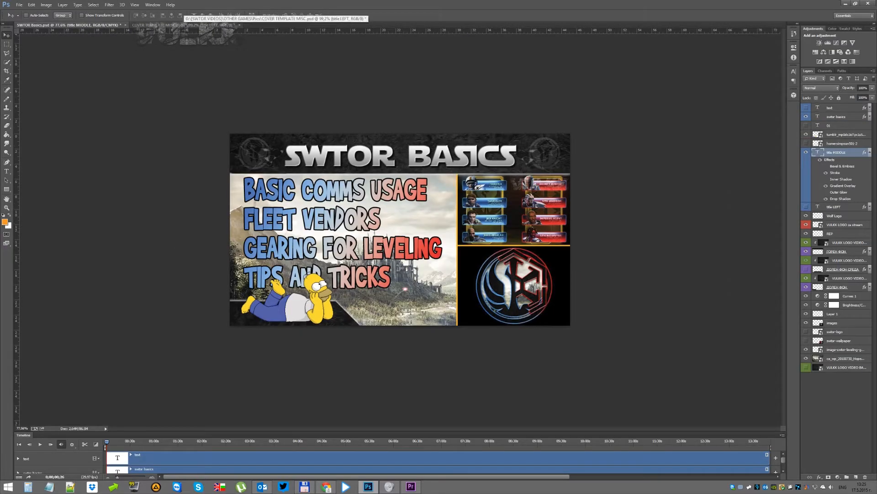
{"action": "left_click", "coordinate": [166, 25]}
{"action": "double_click", "coordinate": [200, 222]}
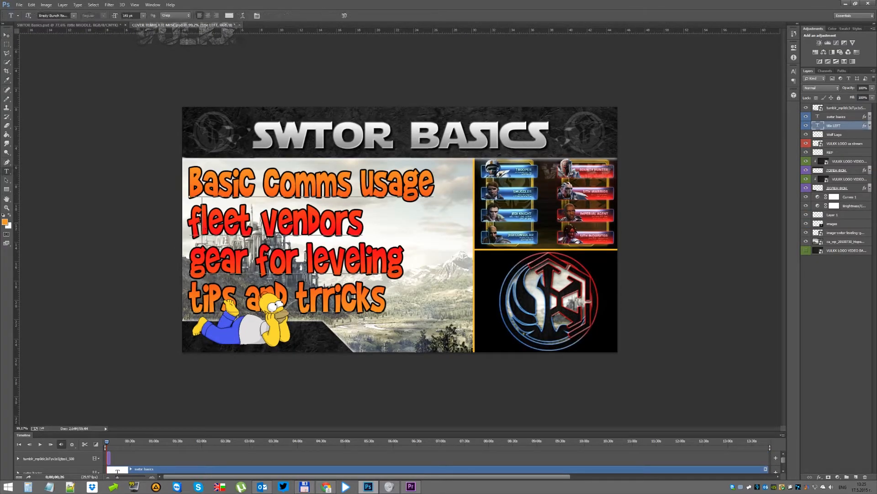
{"action": "key", "text": "BackSpace"}
{"action": "type", "text": "F"}
{"action": "left_click", "coordinate": [204, 258]}
{"action": "key", "text": "BackSpace"}
{"action": "type", "text": "F"}
Step: Replace the first letters of "for", "leveling" and "vendors" with a capital F
{"action": "left_click", "coordinate": [268, 260]}
{"action": "key", "text": "BackSpace"}
{"action": "type", "text": "F"}
{"action": "left_click", "coordinate": [314, 261]}
{"action": "key", "text": "BackSpace"}
{"action": "type", "text": "F"}
{"action": "left_click", "coordinate": [275, 225]}
{"action": "key", "text": "BackSpace"}
{"action": "type", "text": "F"}
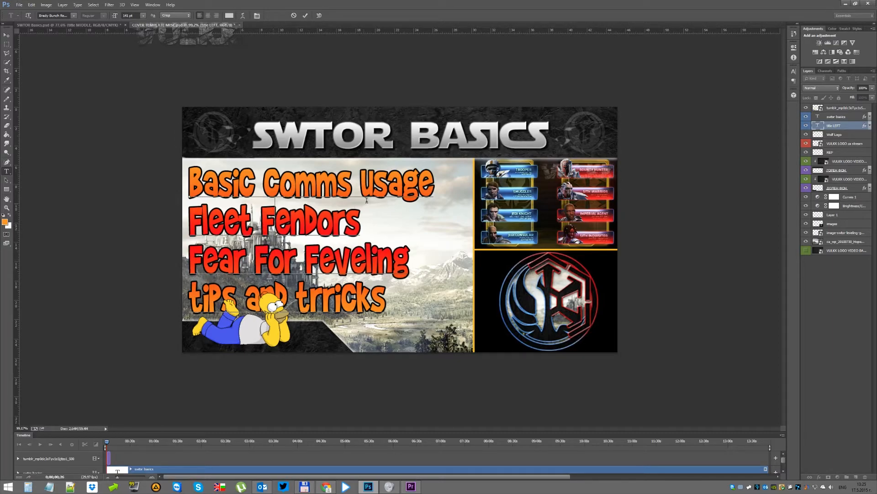
Step: Capitalize the first letters of "usage", "tips" and "trricks" in the topic text
{"action": "left_click_drag", "start_coordinate": [374, 185], "coordinate": [367, 184]}
{"action": "type", "text": "U"}
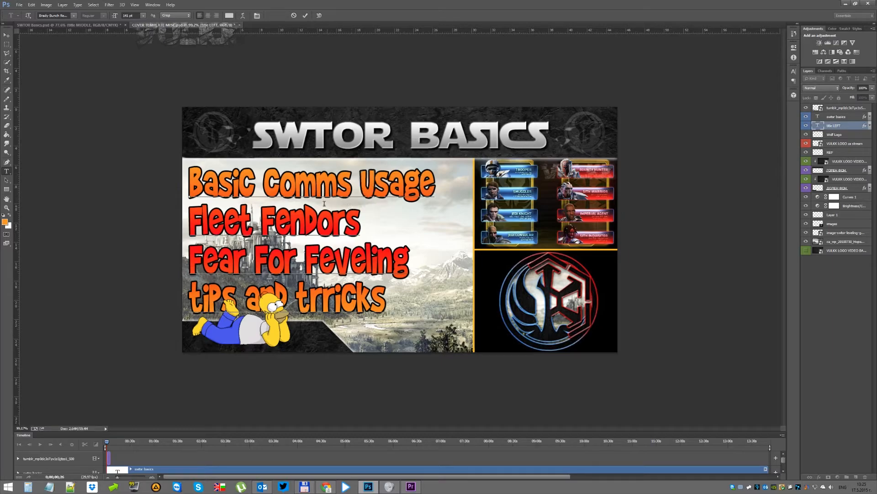
{"action": "left_click_drag", "start_coordinate": [204, 297], "coordinate": [190, 297]}
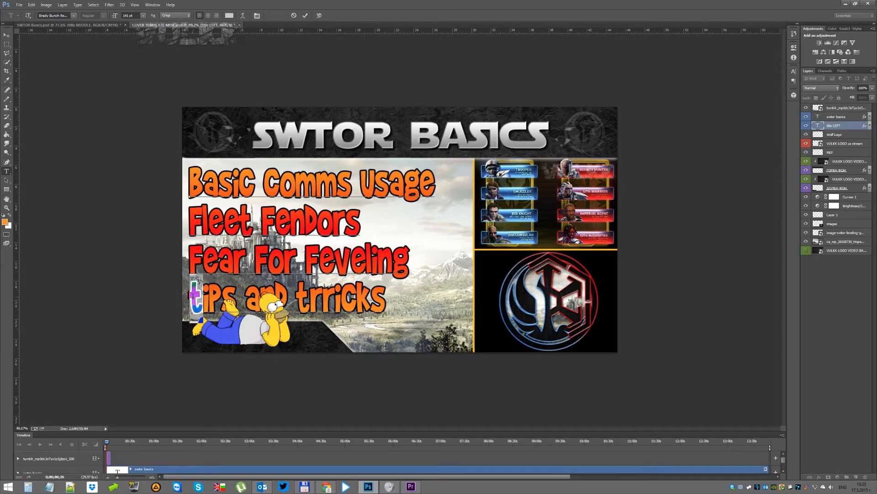
{"action": "type", "text": "T"}
{"action": "left_click_drag", "start_coordinate": [307, 297], "coordinate": [249, 294]}
{"action": "type", "text": "TiPS "}
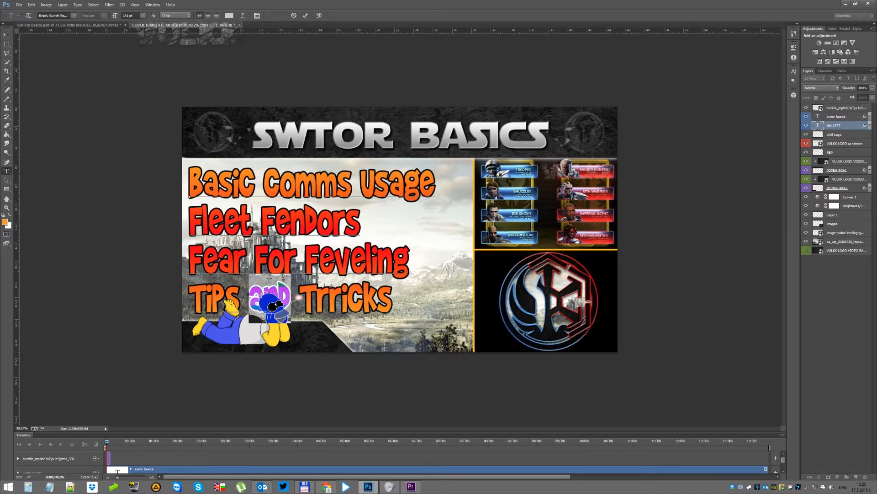
Step: Try an ampersand in place of "and" in the last line, and retype the word as "anD"
{"action": "type", "text": "&"}
{"action": "key", "text": "BackSpace"}
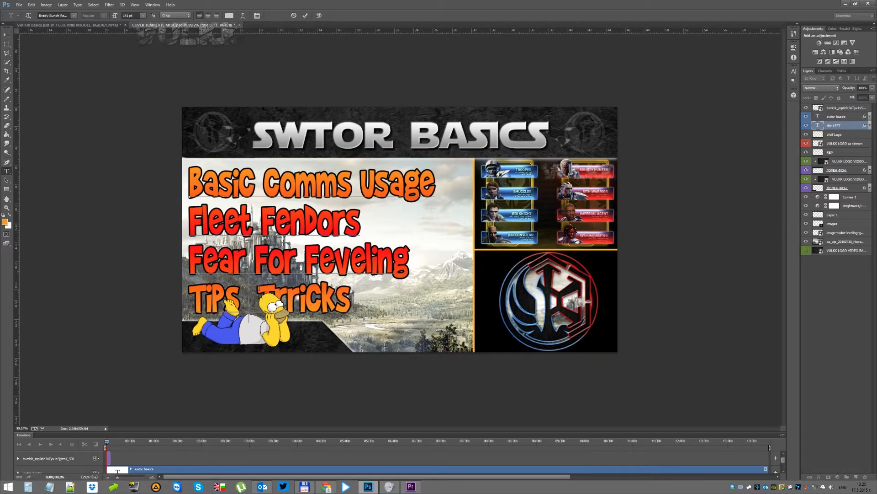
{"action": "type", "text": "anDs"}
{"action": "key", "text": "BackSpace"}
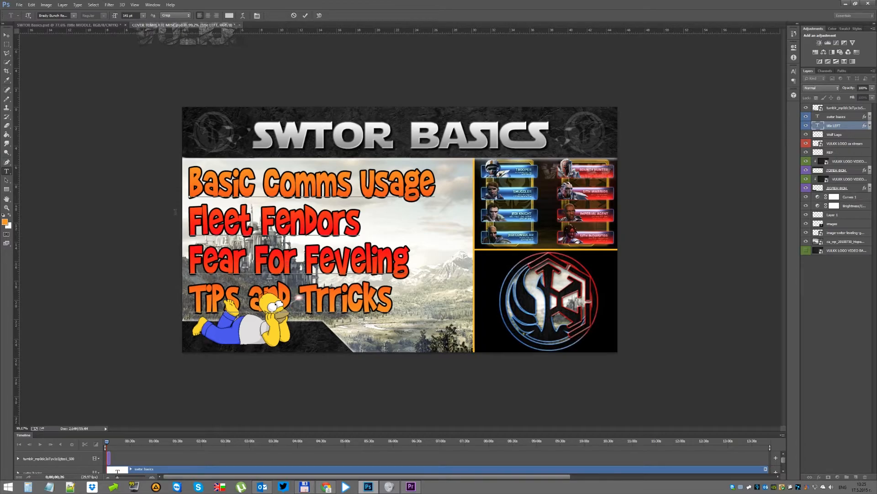
Step: Move the Homer Simpson picture slightly down and to the left in the cover's lower left corner
{"action": "left_click", "coordinate": [7, 35]}
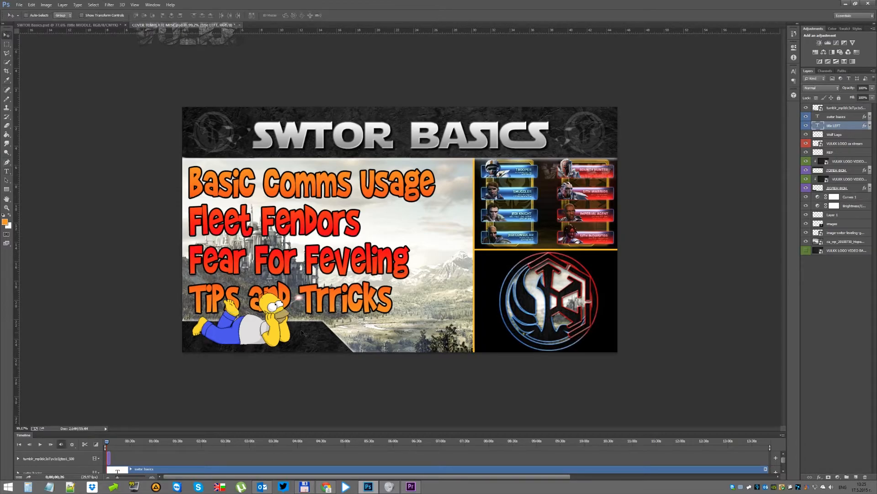
{"action": "left_click", "coordinate": [840, 109]}
{"action": "key", "text": "ctrl+t"}
{"action": "key", "text": "Down"}
{"action": "key", "text": "Down"}
{"action": "key", "text": "Down"}
{"action": "key", "text": "Down"}
{"action": "key", "text": "Down"}
{"action": "key", "text": "Down"}
{"action": "key", "text": "Down"}
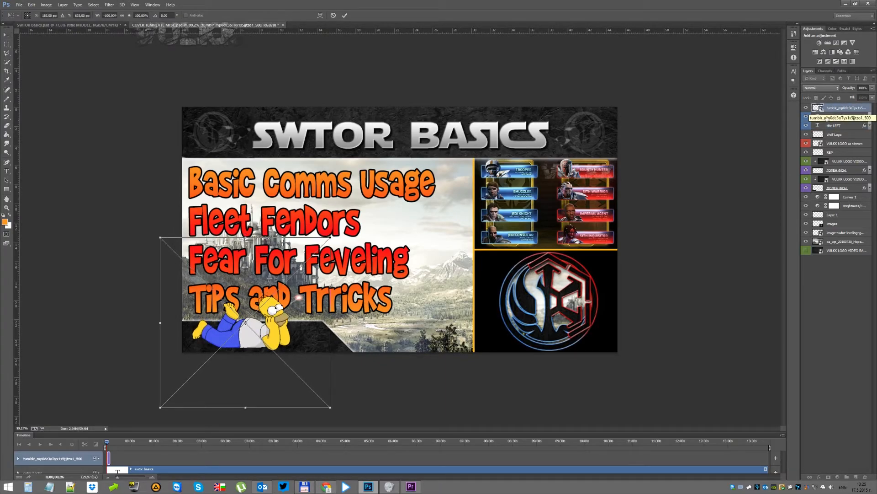
{"action": "left_click_drag", "start_coordinate": [281, 315], "coordinate": [277, 314]}
{"action": "key", "text": "Return"}
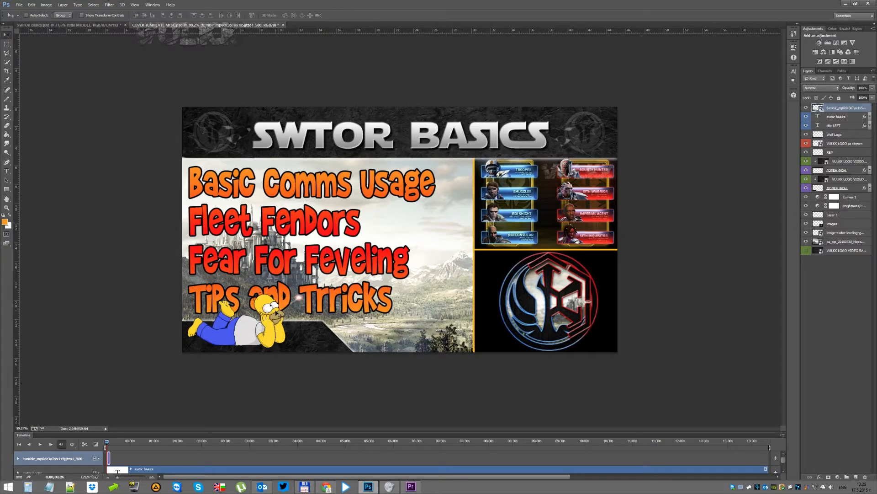
Step: Shift the ДОЛЕН ФОН frame layer to the left so its slanted edge sits closer to Homer
{"action": "left_click", "coordinate": [826, 190]}
{"action": "key", "text": "ctrl+t"}
{"action": "left_click_drag", "start_coordinate": [325, 338], "coordinate": [296, 339]}
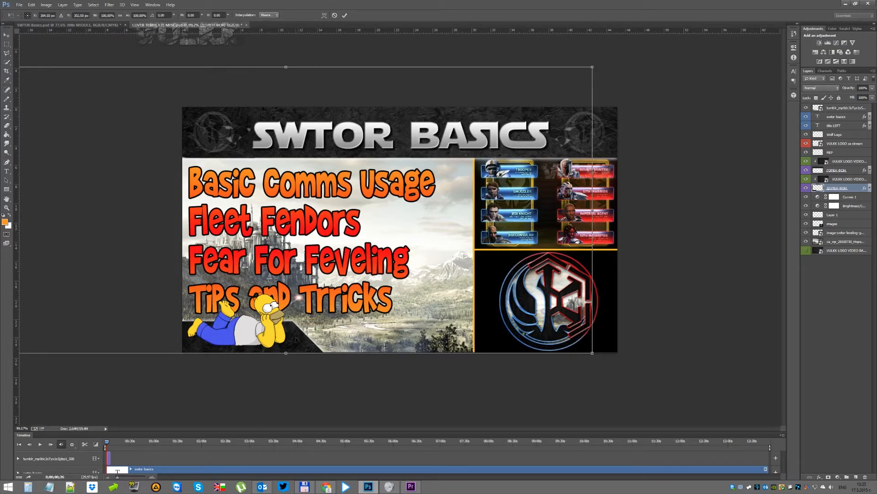
{"action": "key", "text": "Return"}
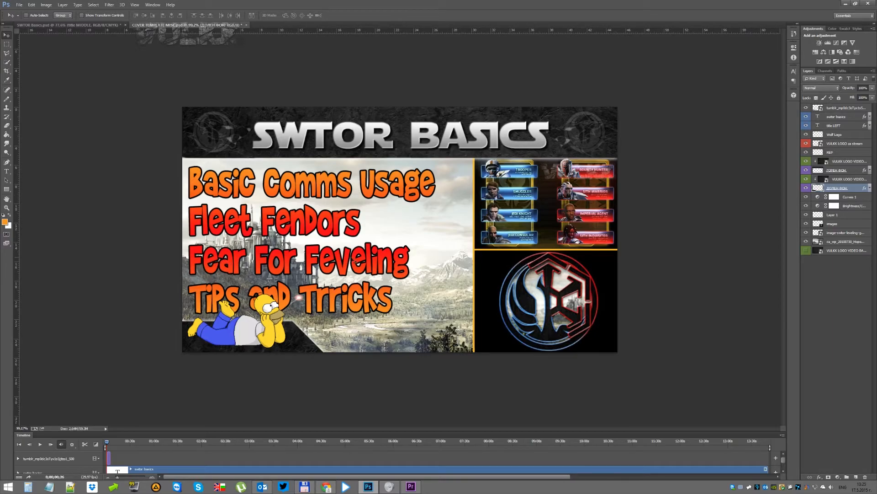
Step: Correct the first word of the third topic line to "Gear" and deselect the layer
{"action": "key", "text": "t"}
{"action": "left_click", "coordinate": [196, 261]}
{"action": "key", "text": "BackSpace"}
{"action": "type", "text": "G"}
{"action": "left_click", "coordinate": [840, 304]}
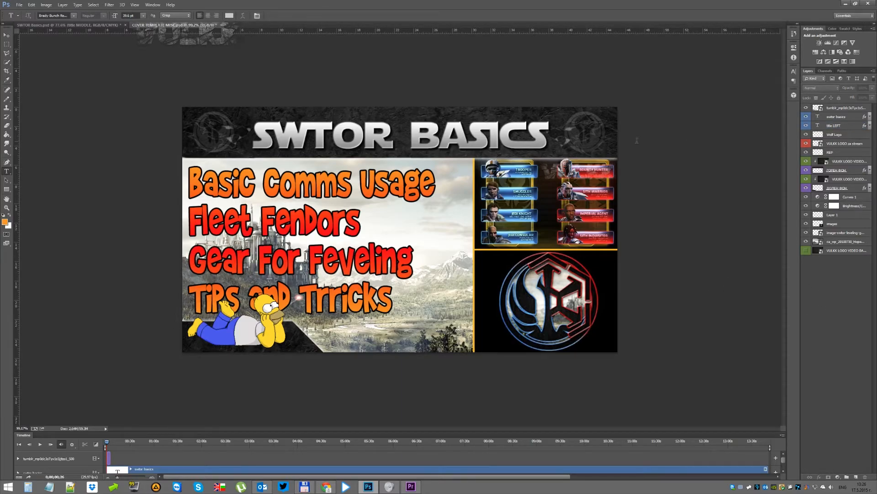
Step: Compare the left topic list with and without all its layer effects, its Stroke alone, and its Gradient Overlay alone
{"action": "left_click", "coordinate": [841, 126]}
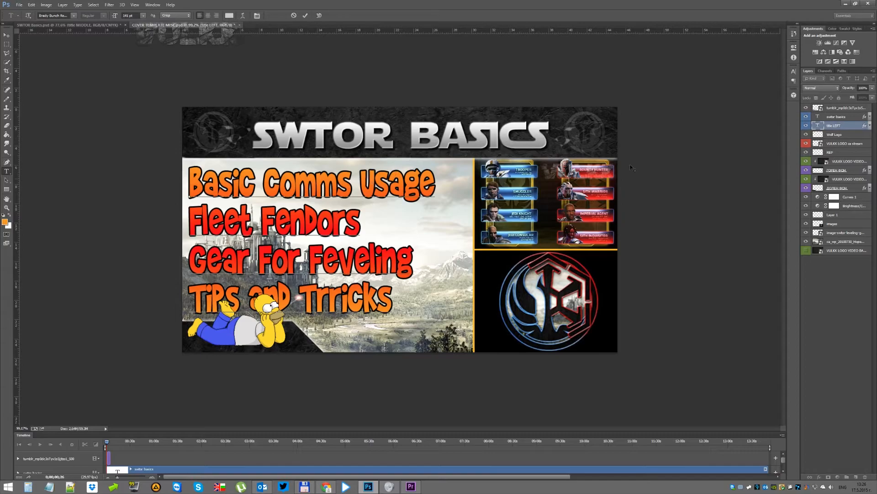
{"action": "left_click", "coordinate": [870, 125]}
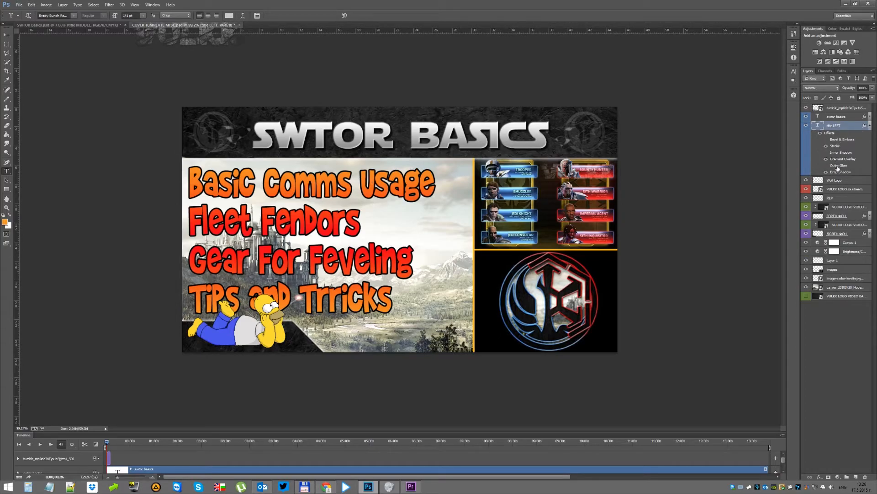
{"action": "left_click", "coordinate": [822, 134]}
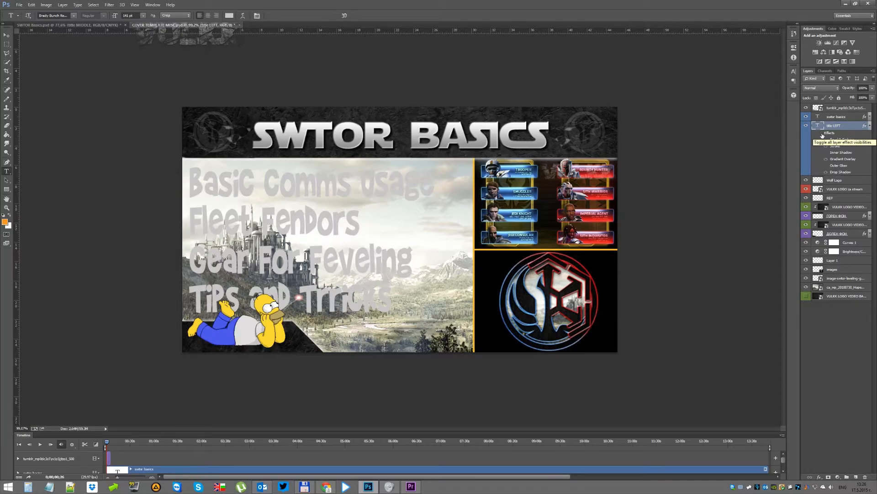
{"action": "left_click", "coordinate": [822, 134]}
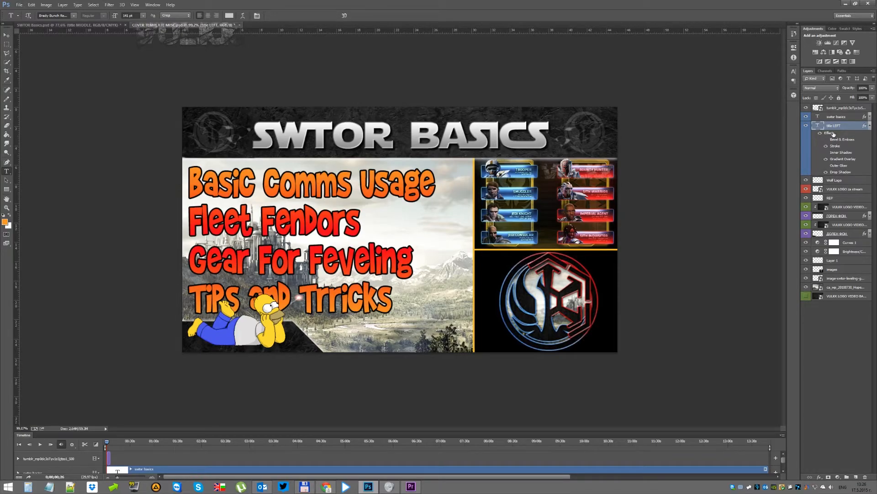
{"action": "key", "text": "space"}
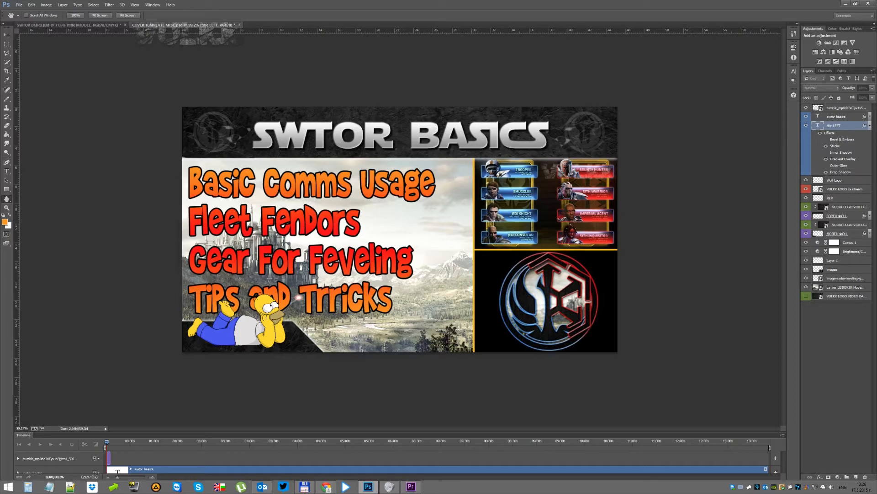
{"action": "left_click", "coordinate": [825, 146]}
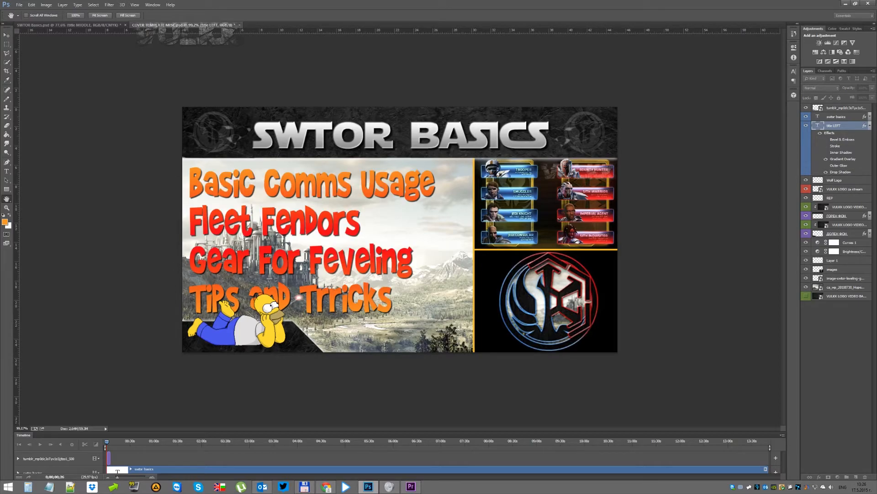
{"action": "left_click", "coordinate": [826, 146]}
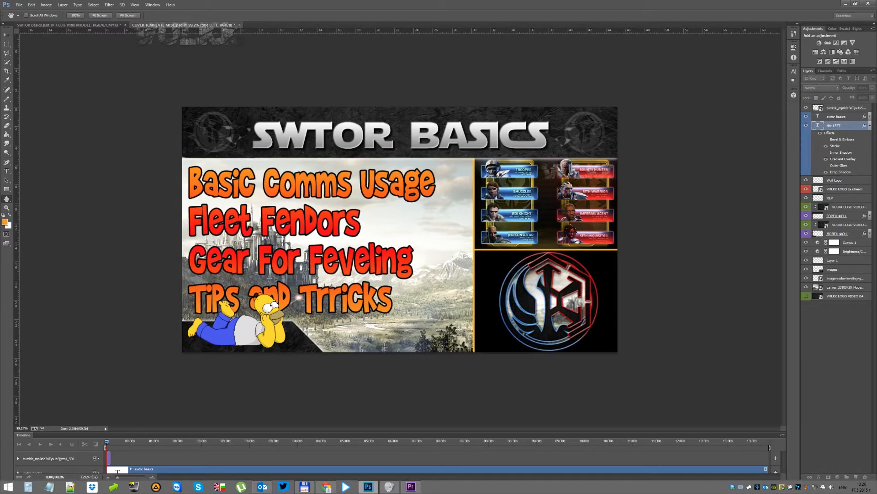
{"action": "left_click", "coordinate": [826, 159]}
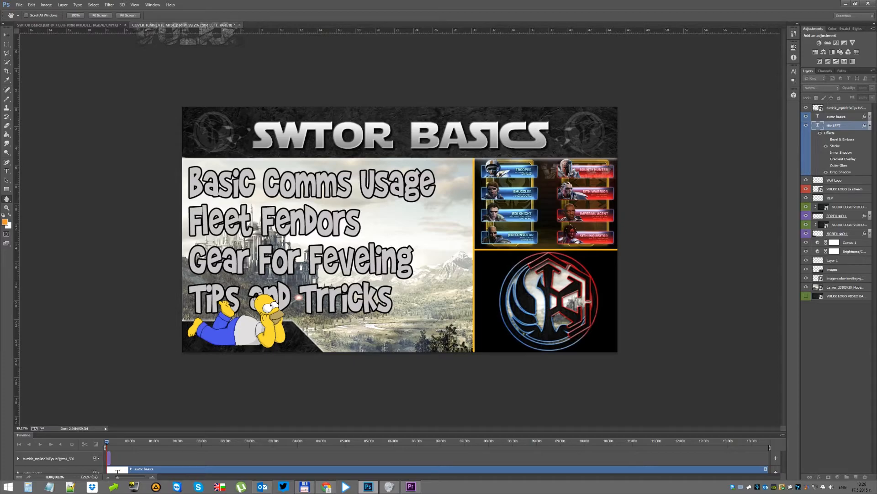
{"action": "left_click", "coordinate": [826, 159]}
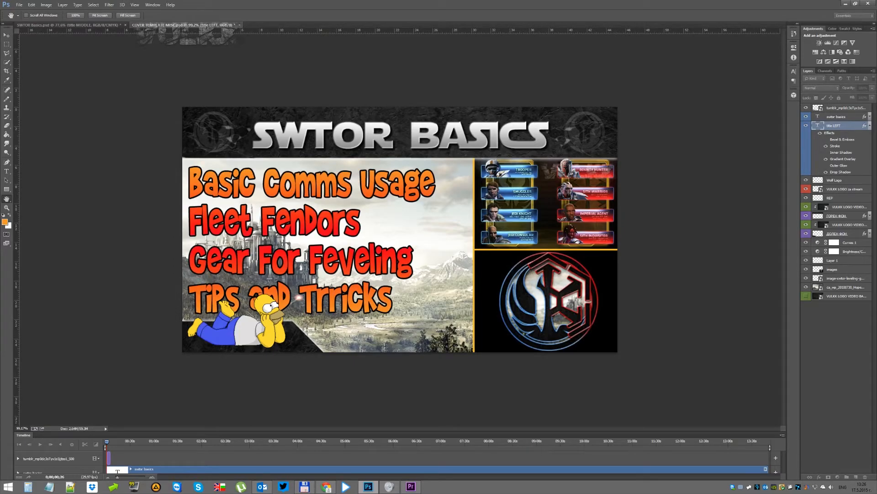
Step: Reverse the topic list's Gradient Overlay so the first and last lines are red and the middle lines orange
{"action": "double_click", "coordinate": [843, 160]}
{"action": "left_click", "coordinate": [299, 297]}
{"action": "left_click", "coordinate": [299, 297]}
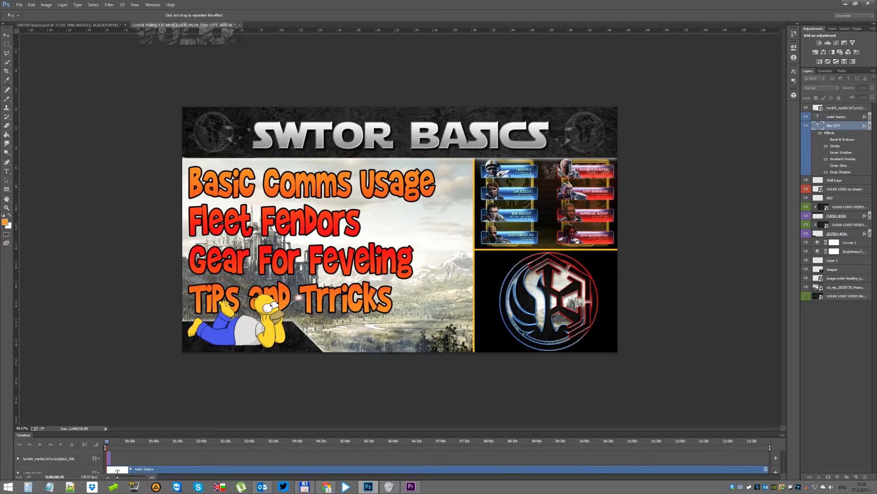
{"action": "left_click", "coordinate": [298, 297]}
{"action": "left_click", "coordinate": [299, 297]}
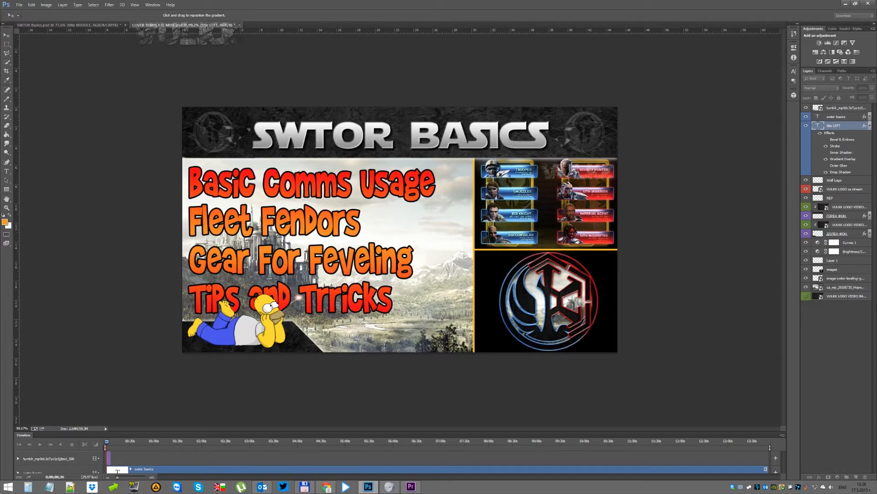
Step: Change the orange stop of the topic list's gradient to the bright blue 0099ff
{"action": "left_click", "coordinate": [564, 215]}
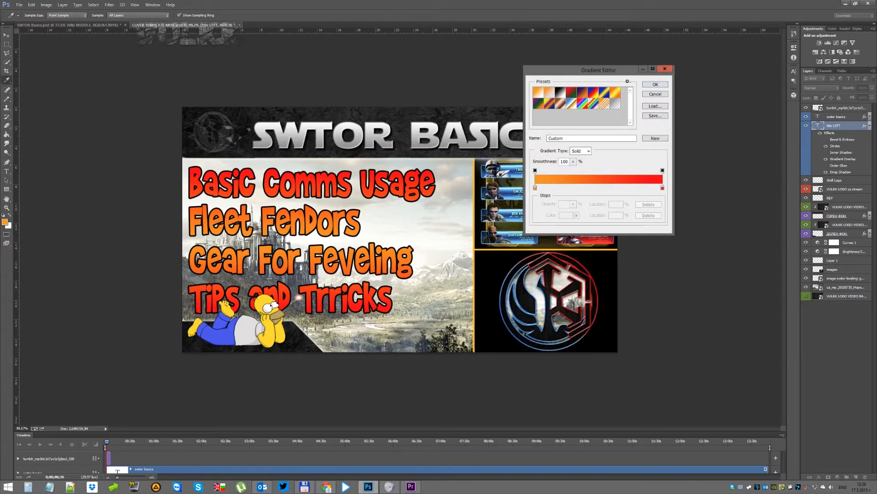
{"action": "left_click", "coordinate": [666, 69]}
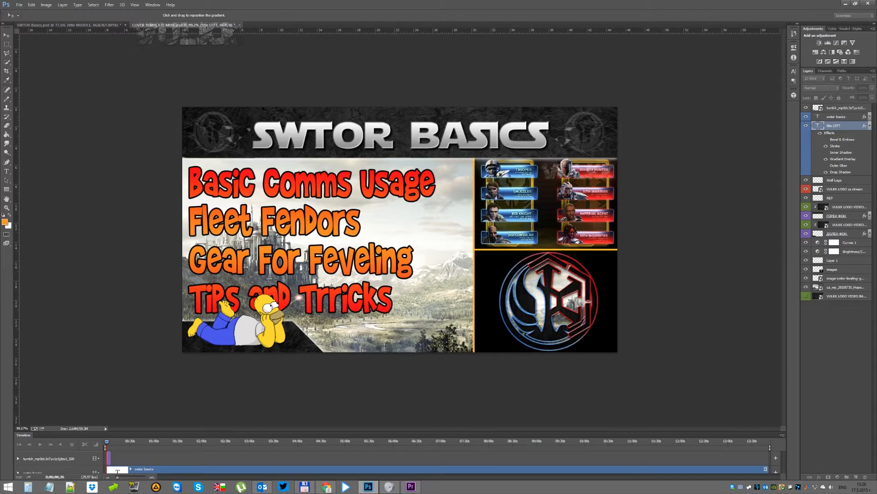
{"action": "left_click", "coordinate": [841, 172]}
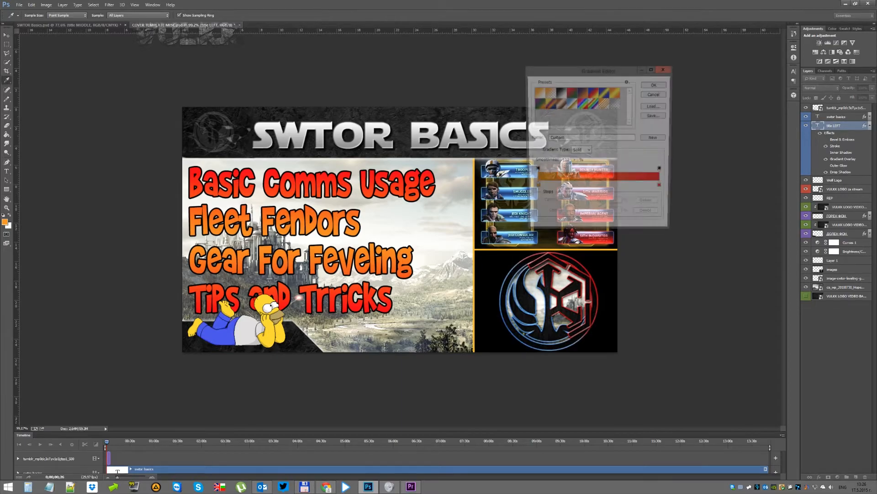
{"action": "left_click", "coordinate": [535, 189]}
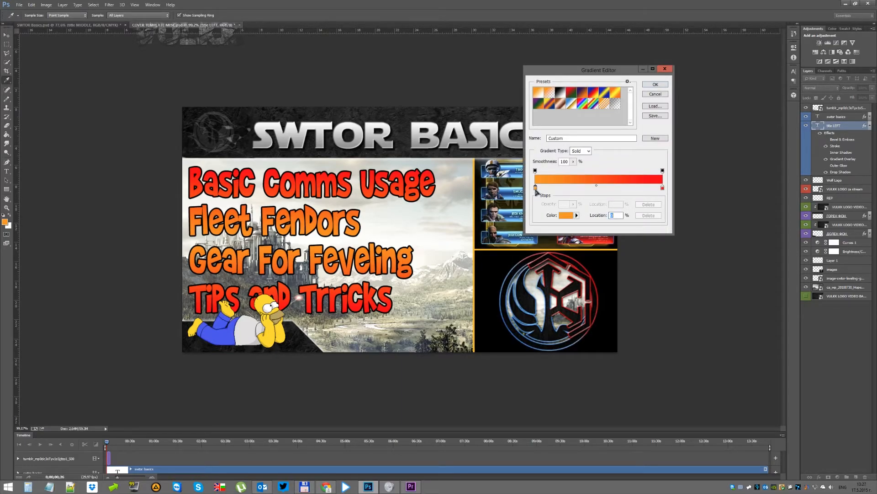
{"action": "left_click", "coordinate": [565, 215]}
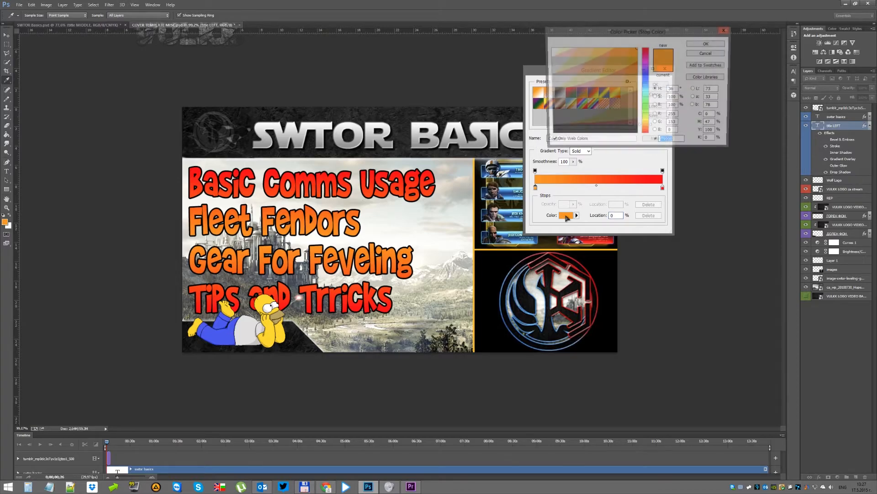
{"action": "left_click", "coordinate": [648, 86]}
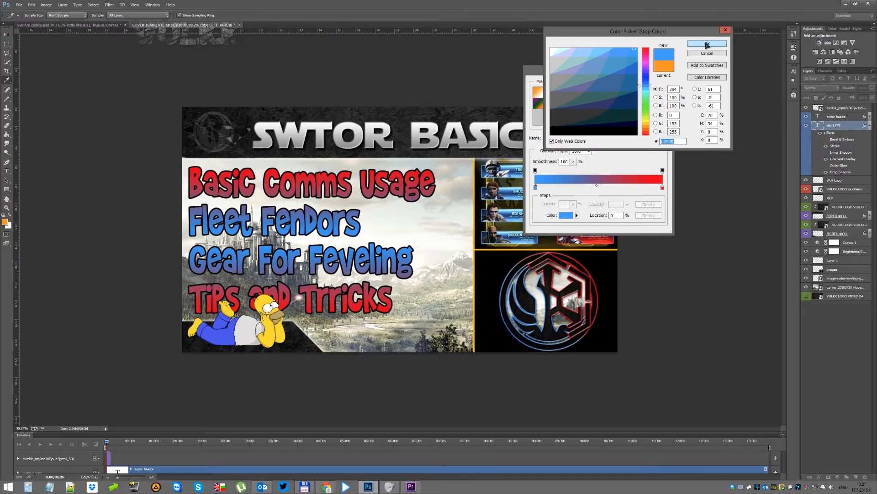
{"action": "left_click", "coordinate": [707, 44]}
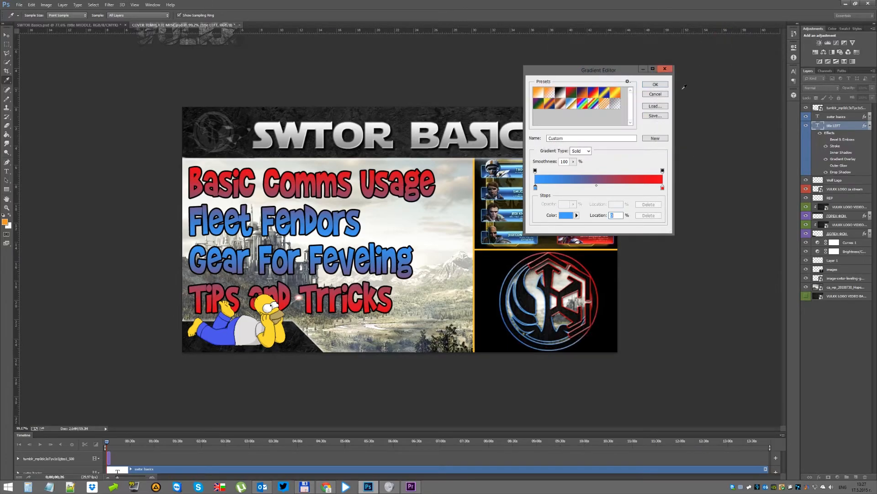
{"action": "left_click", "coordinate": [654, 85]}
Step: Sample blues from the class picture for the gradient's first stop, settle on light blue 66ccff, and apply the gradient
{"action": "left_click", "coordinate": [536, 188]}
{"action": "left_click", "coordinate": [565, 216]}
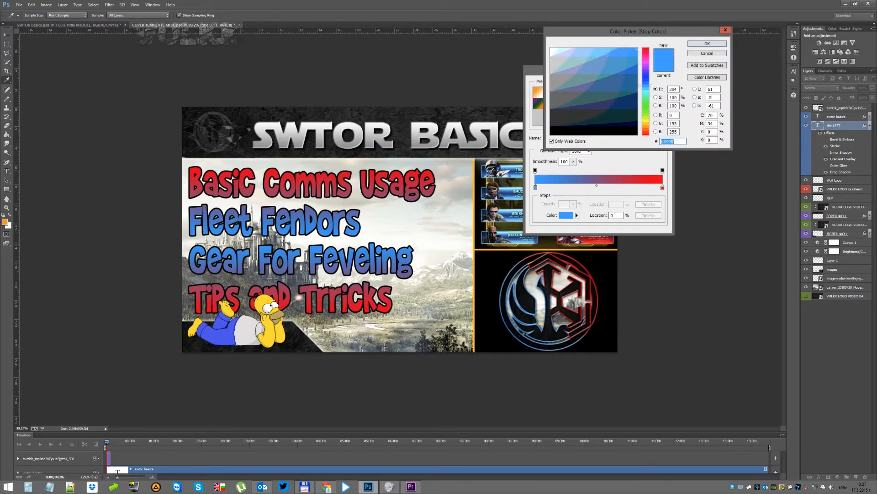
{"action": "left_click", "coordinate": [513, 171]}
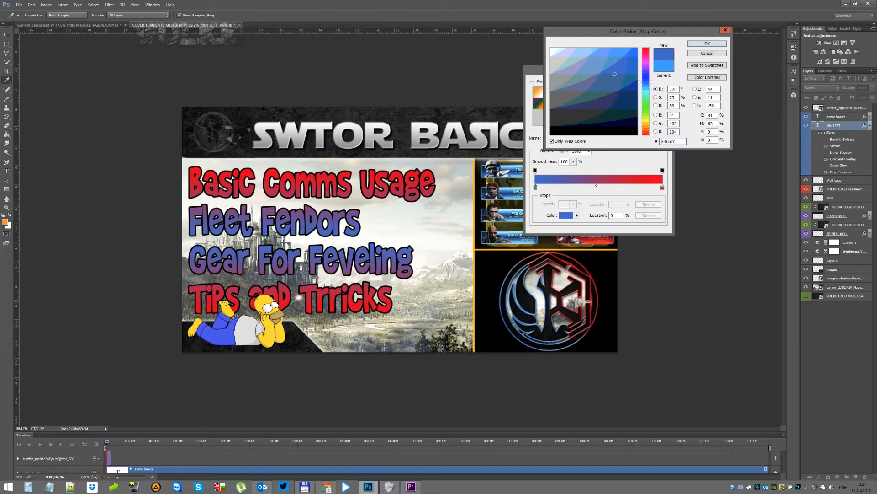
{"action": "left_click", "coordinate": [510, 211]}
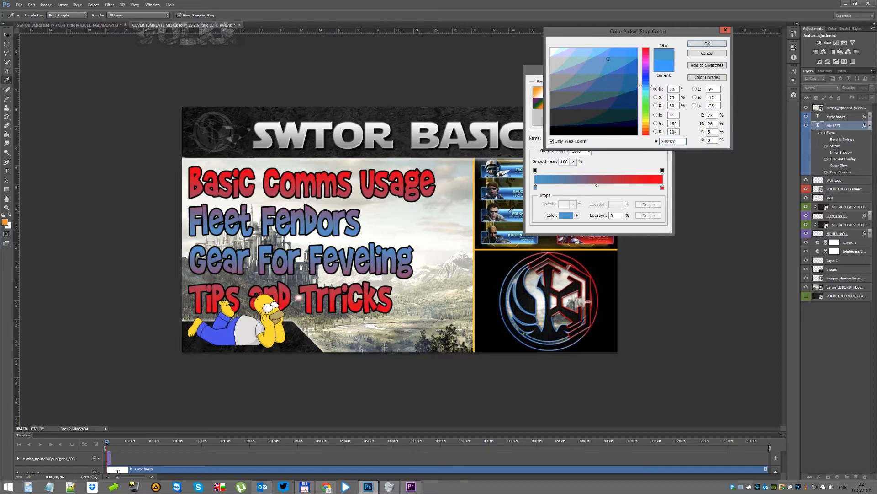
{"action": "left_click", "coordinate": [485, 188]}
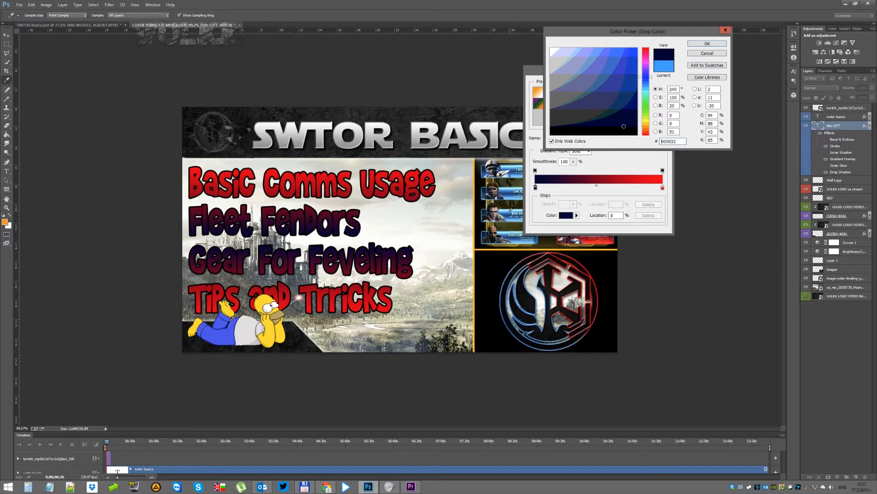
{"action": "left_click", "coordinate": [511, 209]}
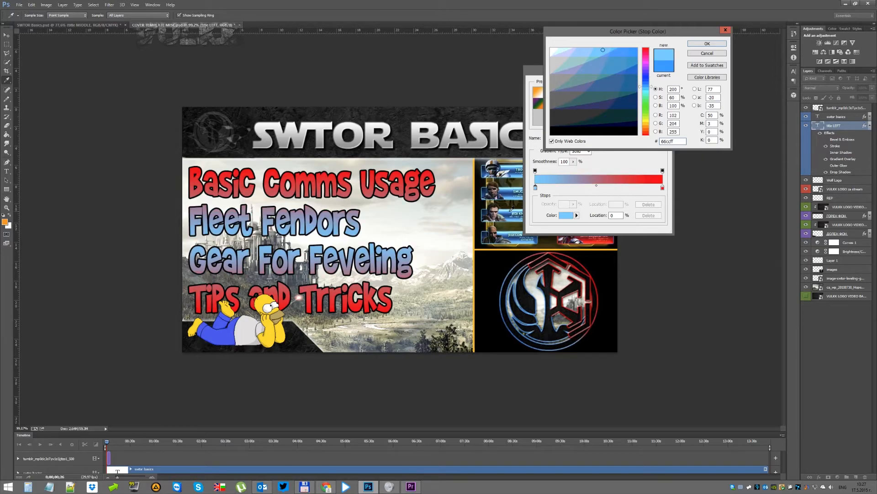
{"action": "left_click", "coordinate": [707, 44]}
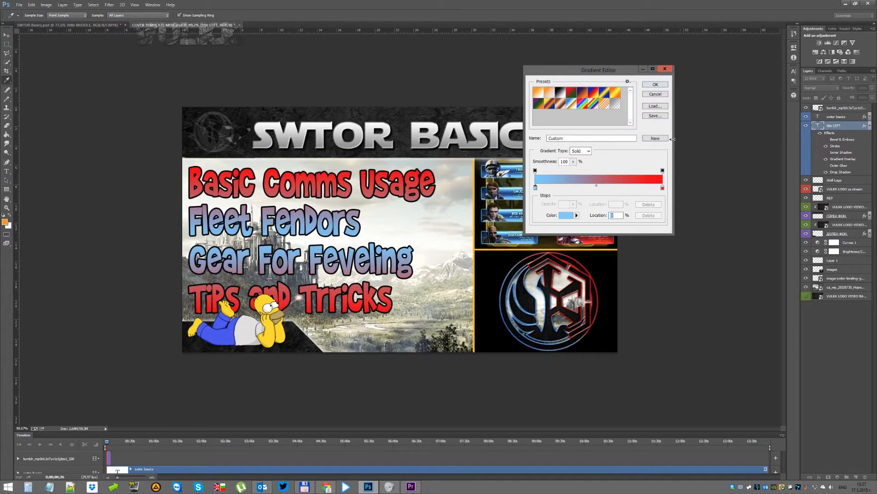
{"action": "left_click", "coordinate": [654, 85]}
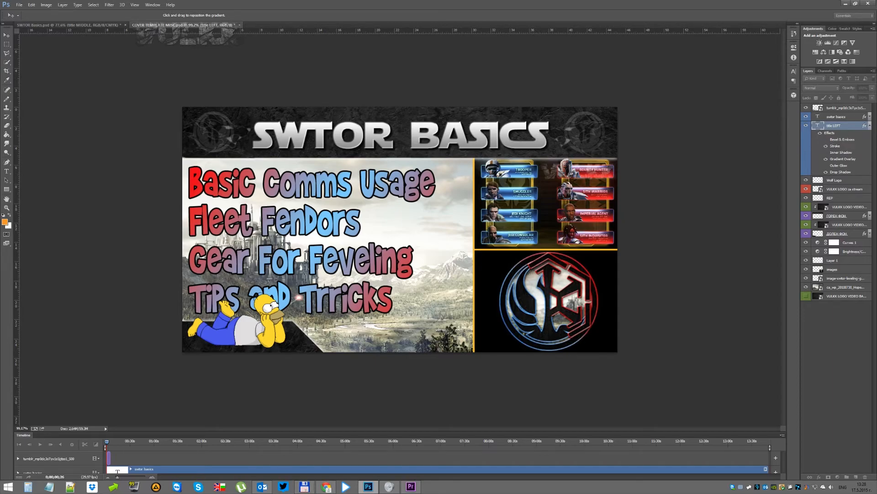
Step: Examine the whole cover at thumbnail and enlarged sizes to judge how readable the recoloured topic list is
{"action": "key", "text": "t"}
{"action": "key", "text": "ctrl+minus"}
{"action": "key", "text": "ctrl+minus"}
{"action": "key", "text": "ctrl+minus"}
{"action": "key", "text": "ctrl+minus"}
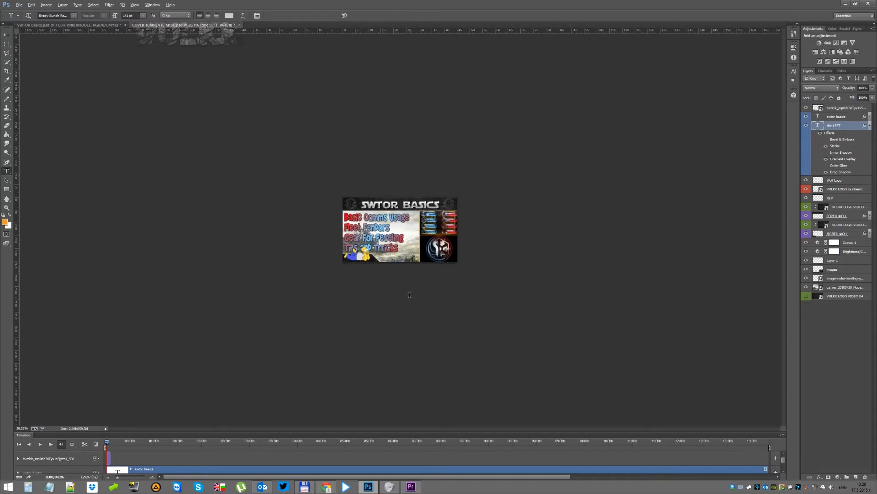
{"action": "scroll", "coordinate": [426, 251], "scroll_direction": "up", "scroll_amount": 17}
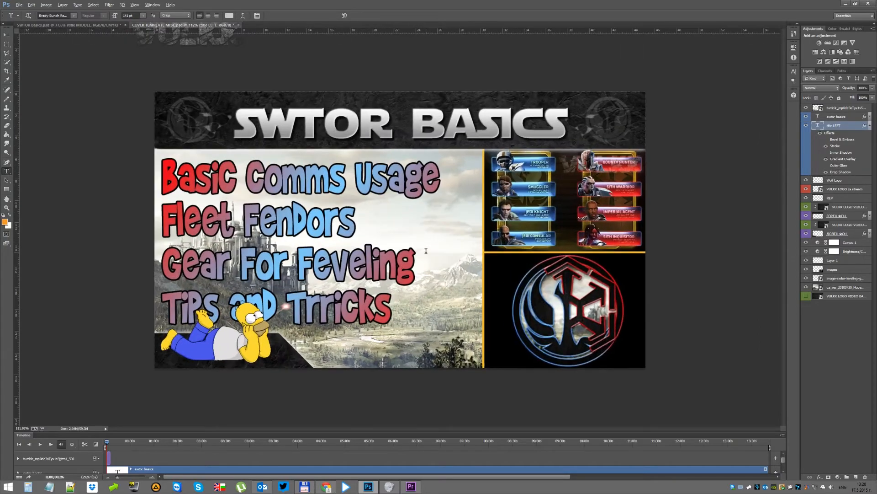
{"action": "scroll", "coordinate": [430, 250], "scroll_direction": "down", "scroll_amount": 6}
{"action": "scroll", "coordinate": [430, 251], "scroll_direction": "down", "scroll_amount": 5}
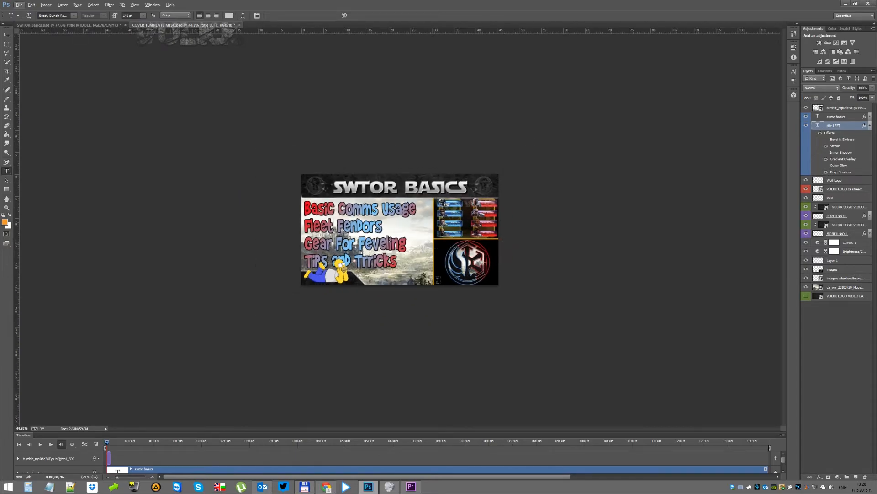
{"action": "scroll", "coordinate": [452, 263], "scroll_direction": "up", "scroll_amount": 9}
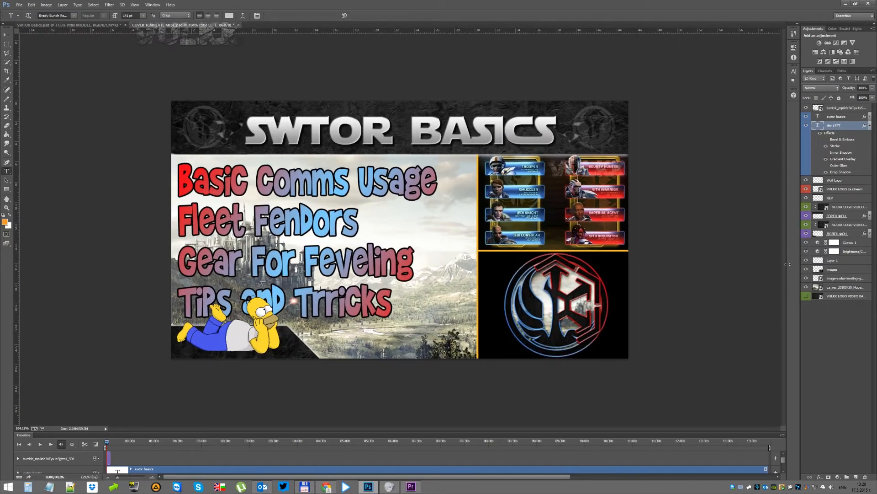
Step: Compare the cover with the topic list's Stroke effect and Layer 1 each hidden and shown
{"action": "left_click", "coordinate": [870, 125]}
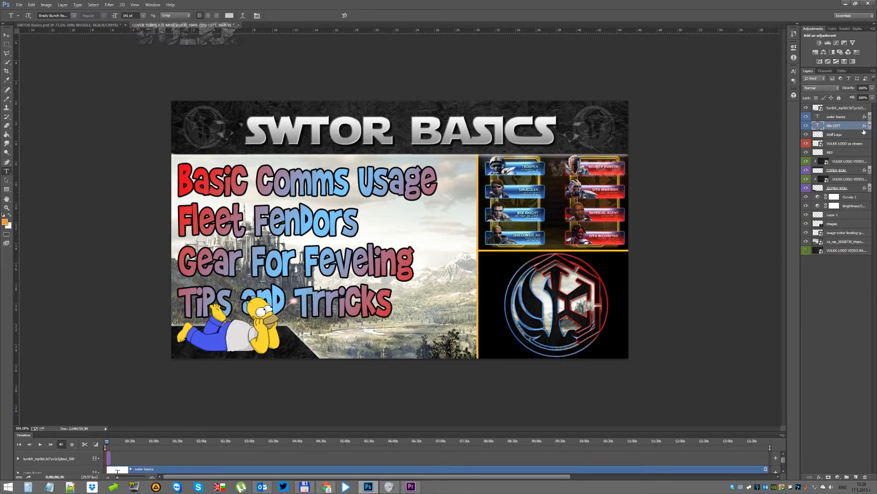
{"action": "left_click", "coordinate": [870, 125]}
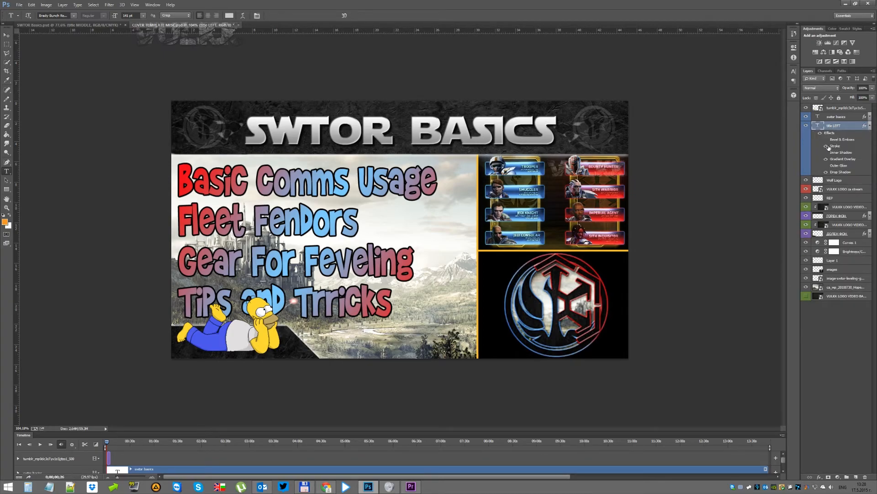
{"action": "left_click", "coordinate": [826, 146]}
{"action": "left_click", "coordinate": [825, 146]}
{"action": "left_click", "coordinate": [807, 261]}
{"action": "left_click", "coordinate": [806, 261]}
Step: Inspect the ГОРЕН ФОН layer's effects and compare the area around Homer with the ДОЛЕН ФОН layer hidden and shown
{"action": "left_click", "coordinate": [870, 215]}
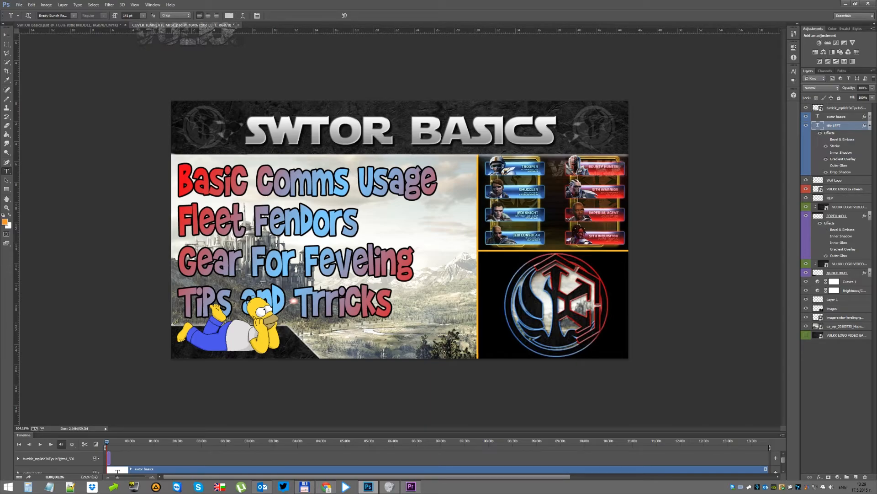
{"action": "scroll", "coordinate": [277, 338], "scroll_direction": "up", "scroll_amount": 6}
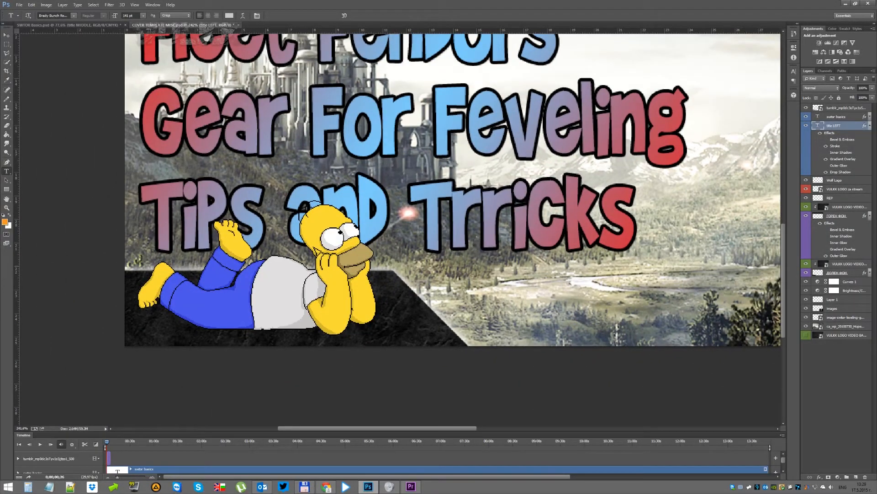
{"action": "left_click", "coordinate": [807, 273]}
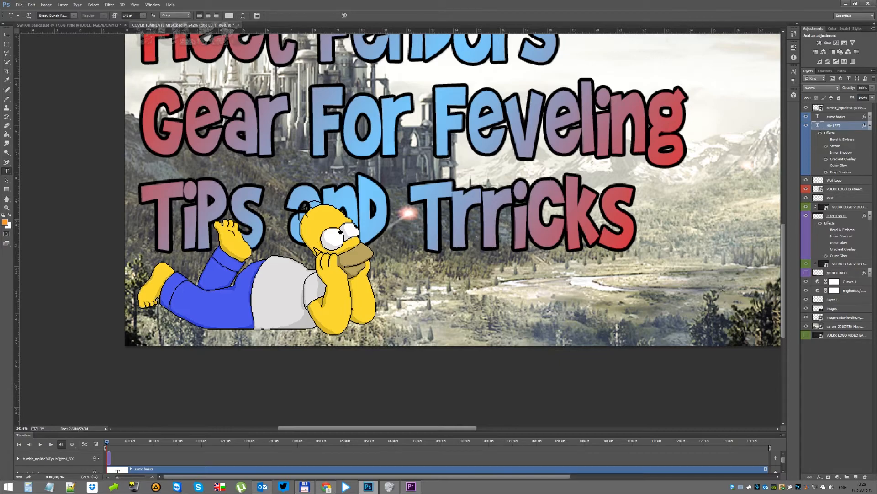
{"action": "left_click", "coordinate": [807, 273]}
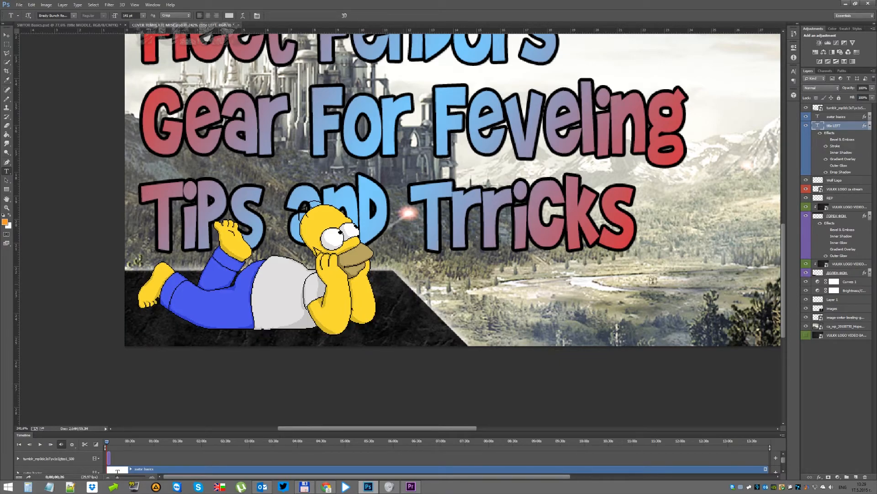
Step: Inspect the ДОЛЕН ФОН layer's effects and compare the whole cover with the version in SWTOR Basics.psd
{"action": "left_click", "coordinate": [867, 272]}
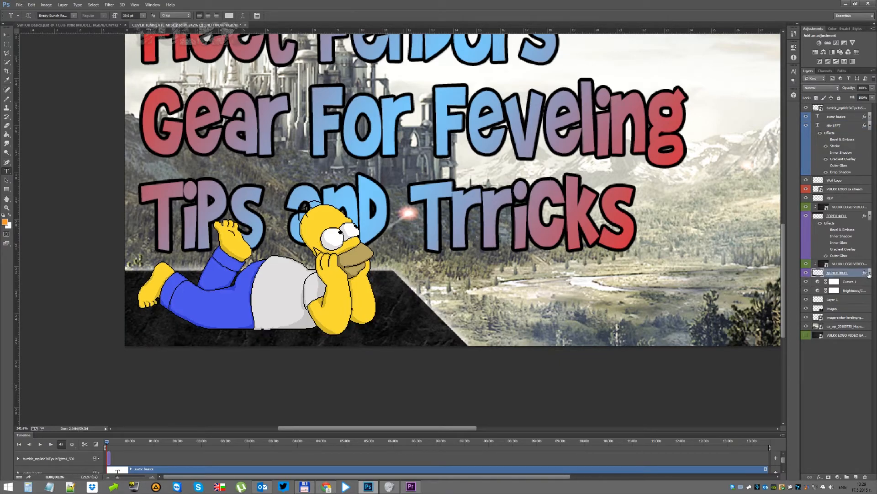
{"action": "left_click", "coordinate": [869, 273]}
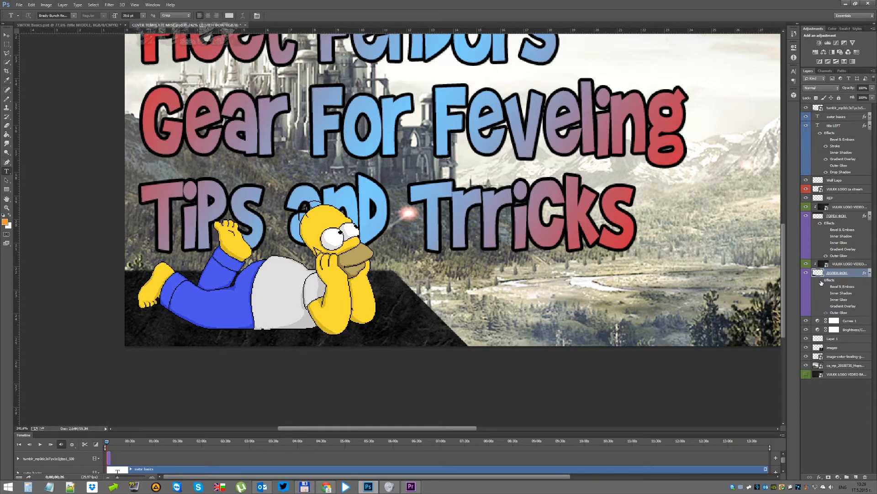
{"action": "key", "text": "ctrl+0"}
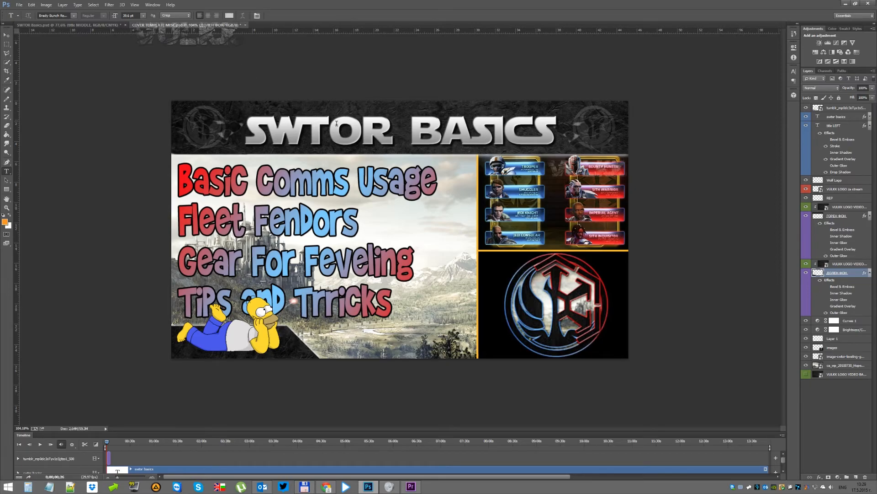
{"action": "scroll", "coordinate": [336, 123], "scroll_direction": "down", "scroll_amount": 1}
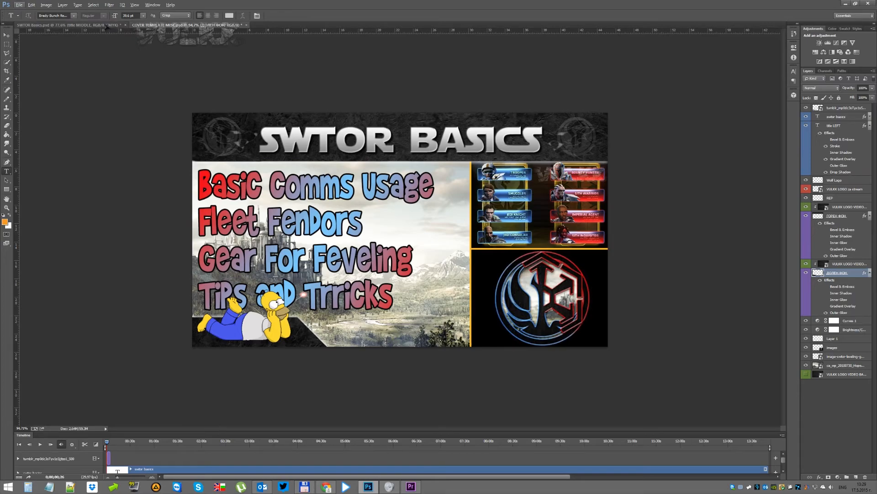
{"action": "key", "text": "ctrl+Tab"}
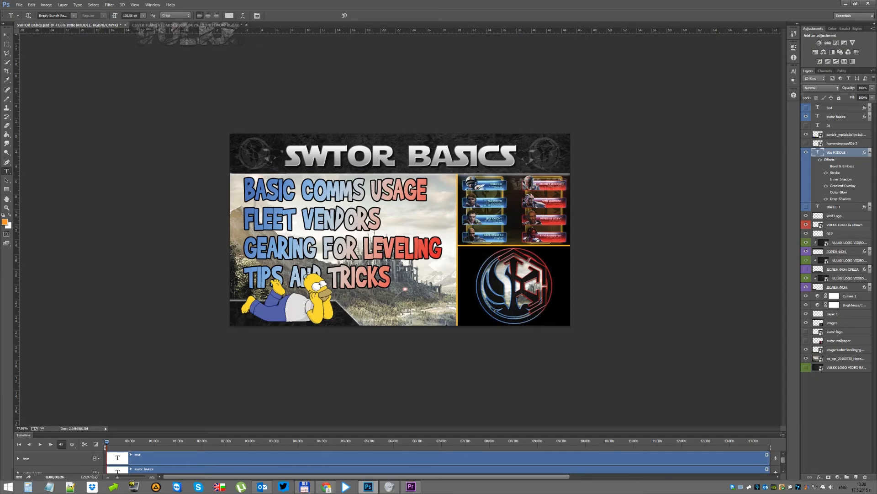
{"action": "left_click", "coordinate": [164, 24]}
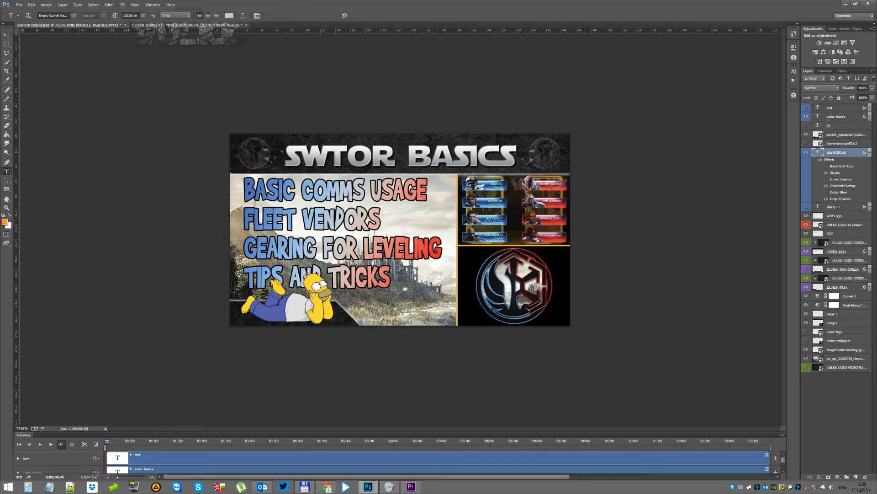
Step: Switch the topic list's Gradient Overlay to the Blue, Red, Yellow preset and recolour its yellow end stop red
{"action": "left_click", "coordinate": [284, 189]}
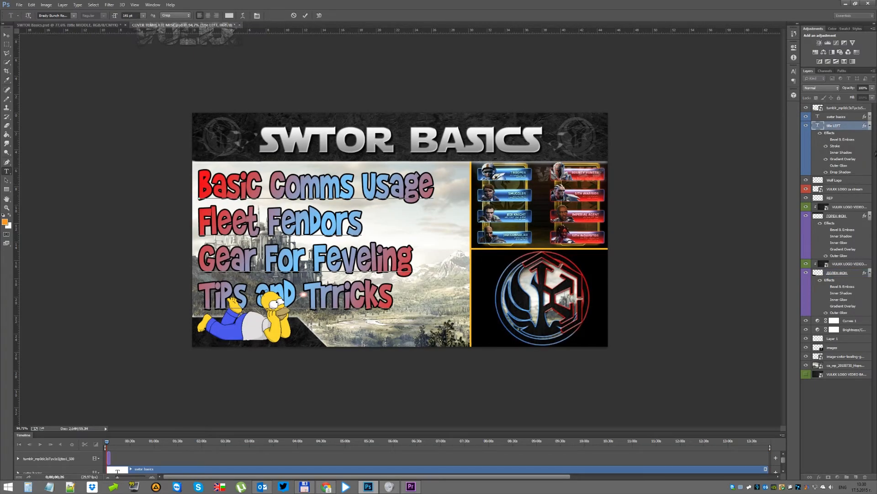
{"action": "double_click", "coordinate": [841, 159]}
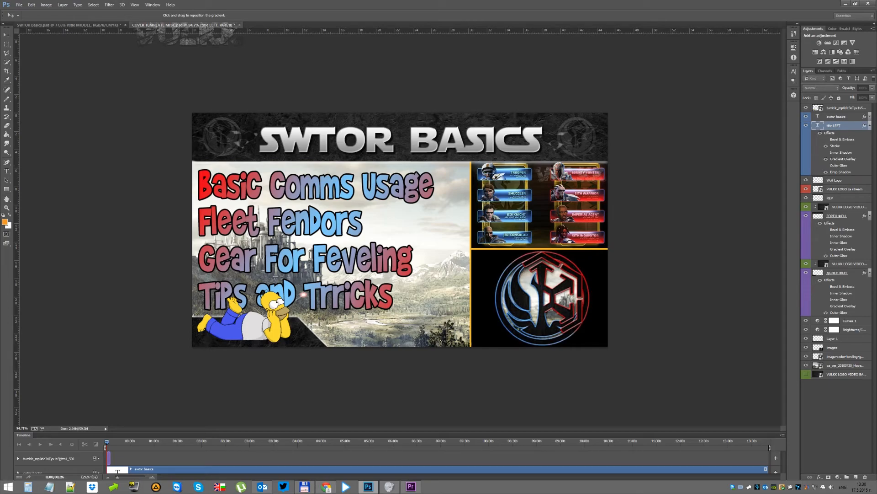
{"action": "left_click", "coordinate": [559, 243]}
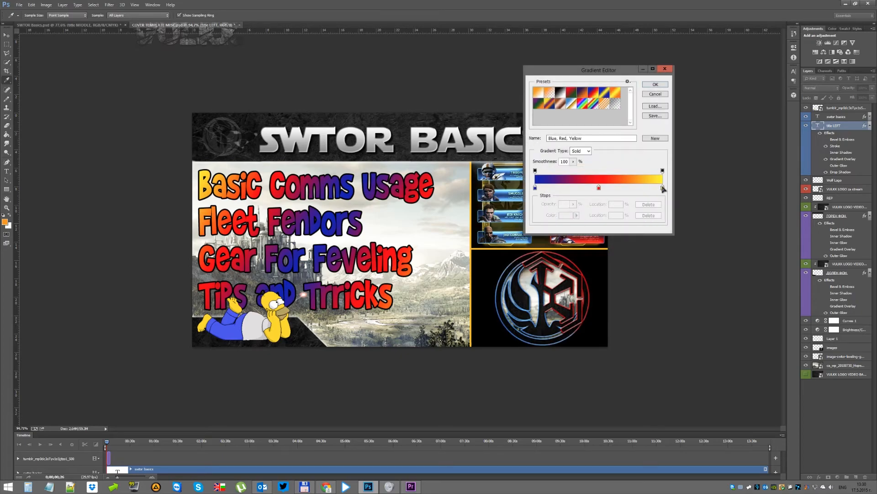
{"action": "left_click", "coordinate": [663, 188]}
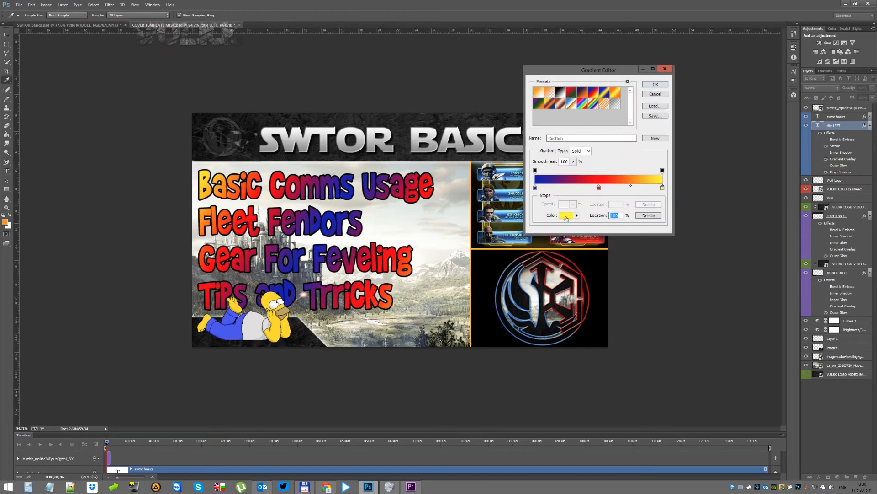
{"action": "left_click", "coordinate": [567, 216]}
{"action": "left_click_drag", "start_coordinate": [650, 55], "coordinate": [650, 48]}
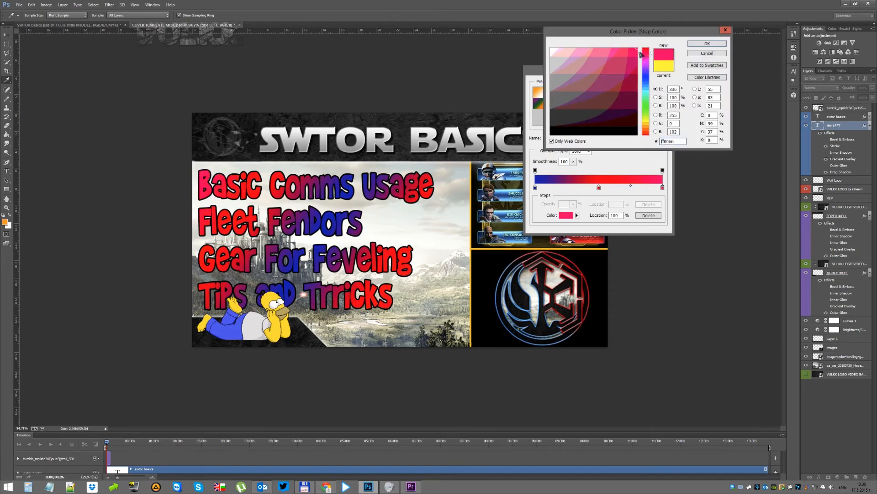
{"action": "left_click", "coordinate": [708, 45]}
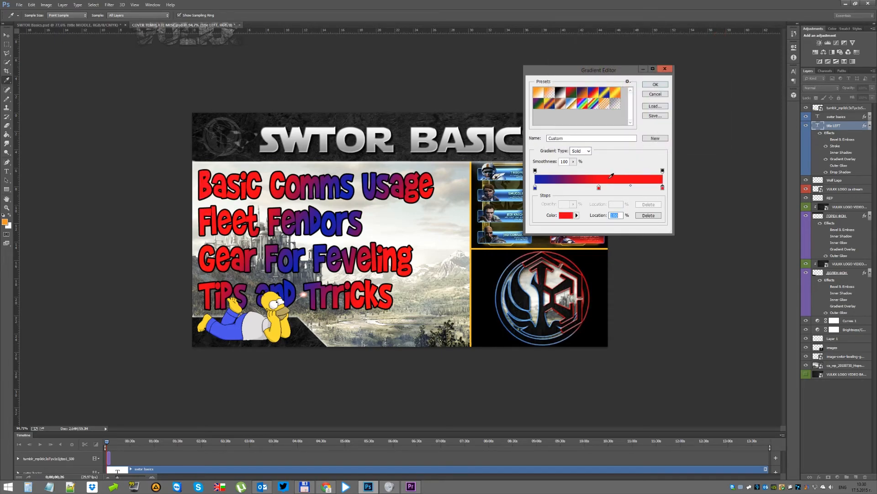
Step: Recolour the gradient's middle stop light grey and apply the overlay running across the topic list from blue to red
{"action": "left_click", "coordinate": [599, 188]}
{"action": "left_click", "coordinate": [570, 217]}
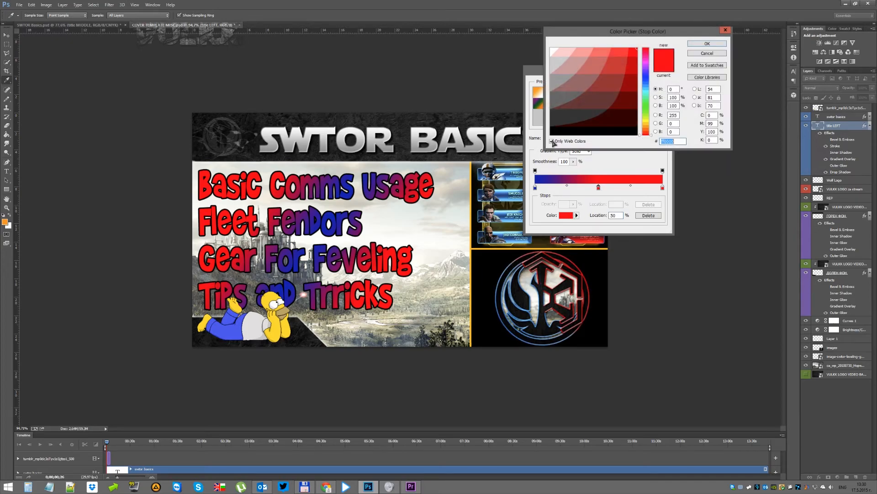
{"action": "left_click", "coordinate": [555, 61]}
{"action": "left_click", "coordinate": [707, 45]}
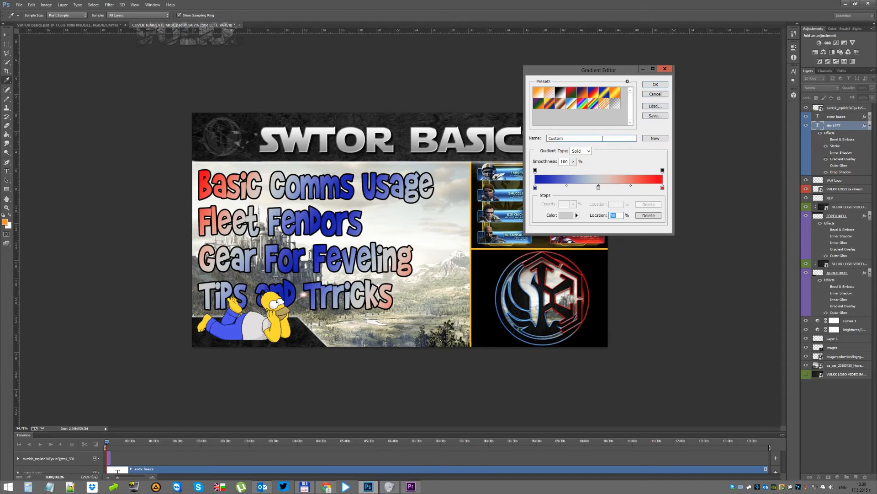
{"action": "left_click", "coordinate": [656, 85]}
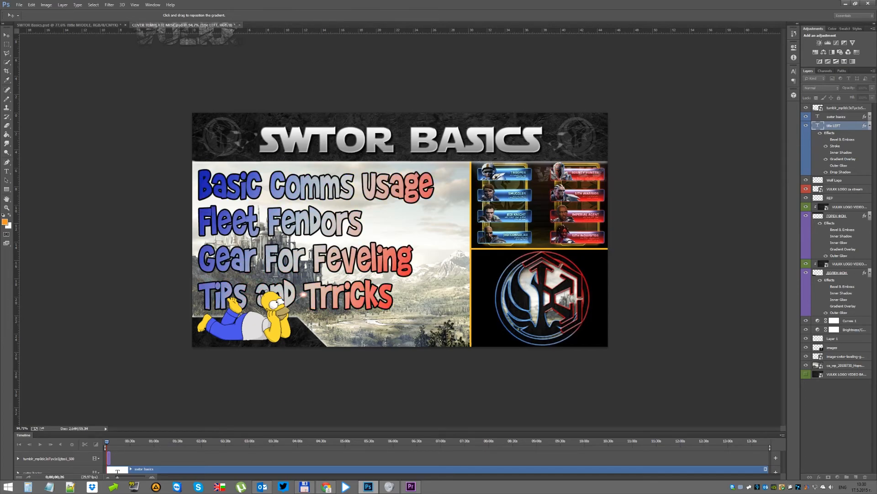
{"action": "key", "text": "Return"}
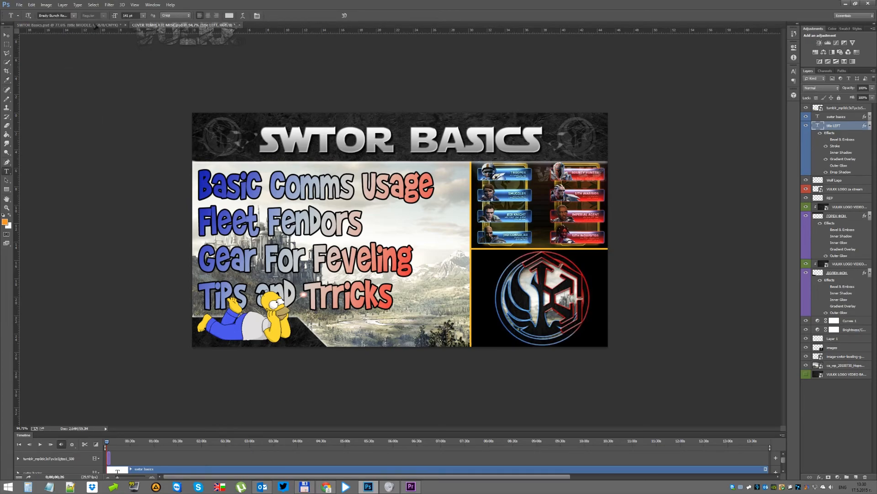
Step: Compare the recoloured topic list with the one in SWTOR Basics.psd
{"action": "left_click", "coordinate": [69, 25]}
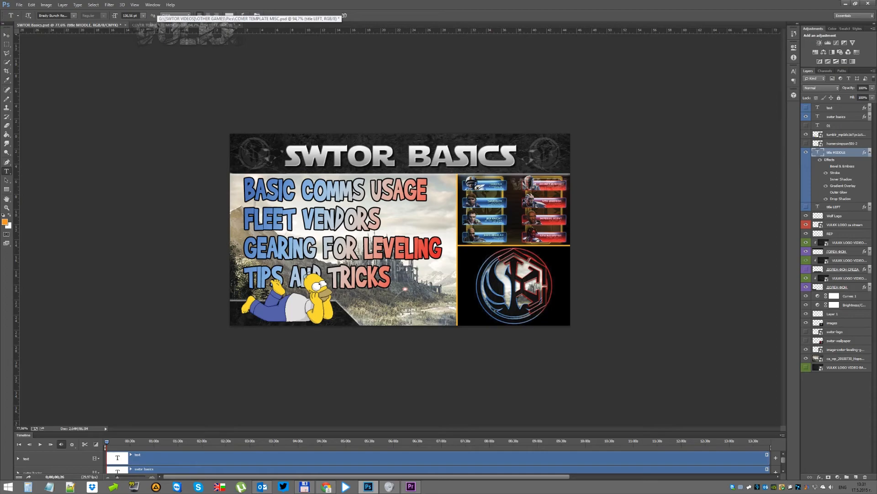
{"action": "left_click", "coordinate": [183, 25]}
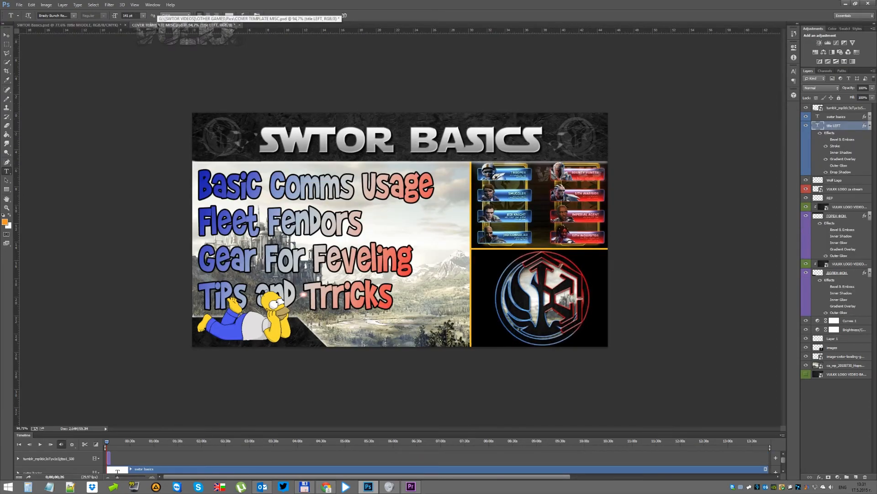